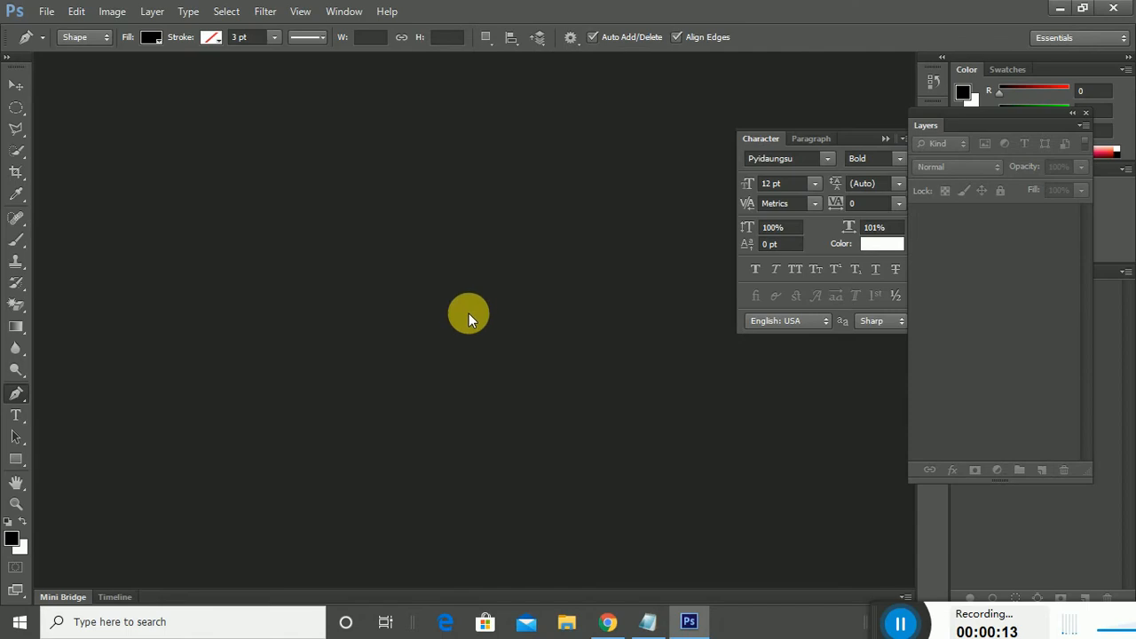
{"action": "left_click", "coordinate": [1082, 9]}
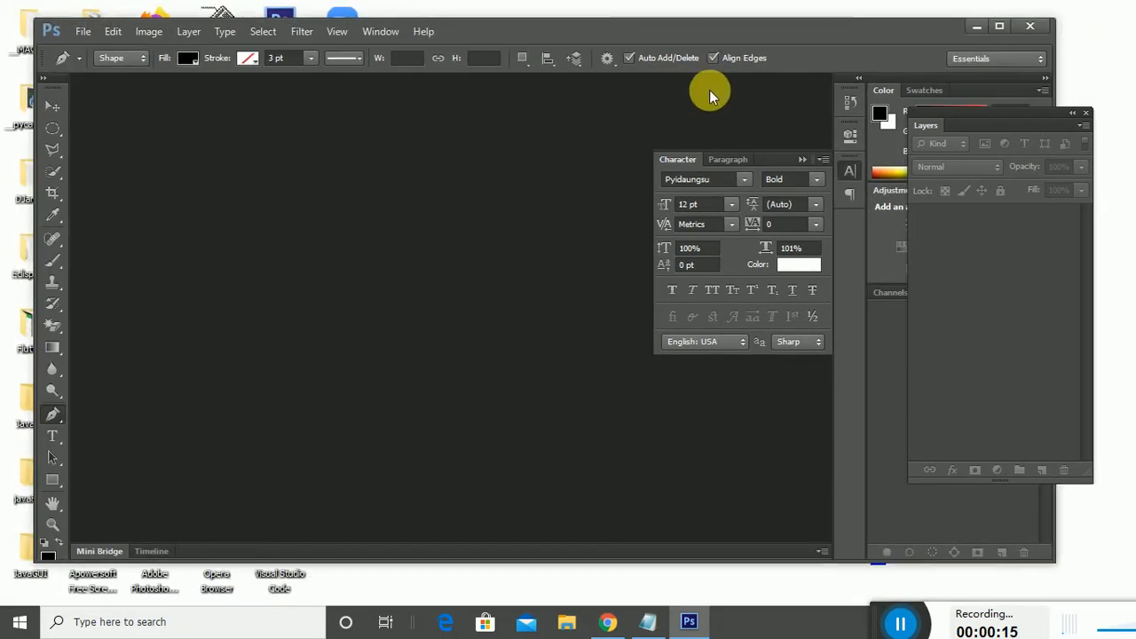
{"action": "left_click", "coordinate": [999, 30]}
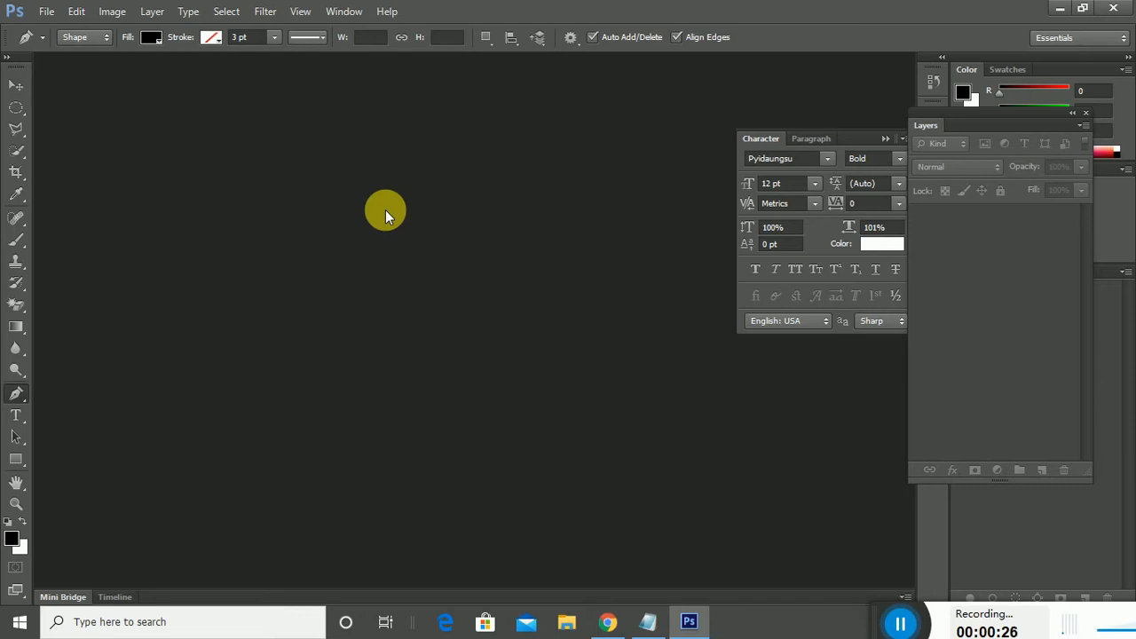
{"action": "mouse_move", "coordinate": [880, 618]}
{"action": "left_mouse_down"}
{"action": "mouse_move", "coordinate": [875, 557]}
{"action": "mouse_move", "coordinate": [896, 605]}
{"action": "left_mouse_up"}
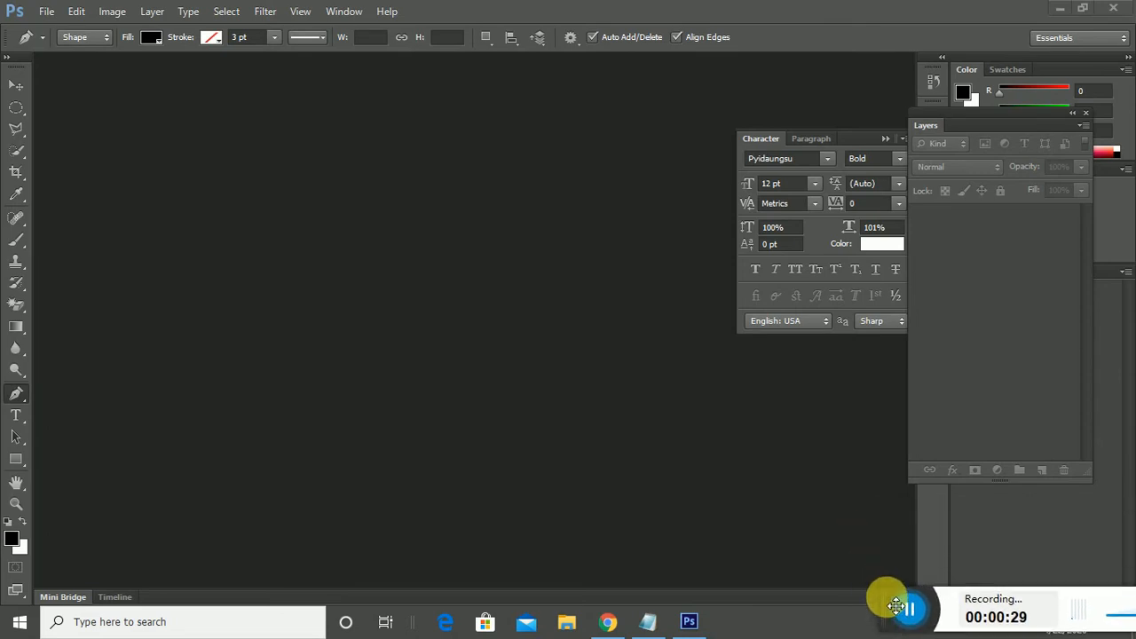
Step: Create a new blank document using the International Paper preset at A4 size, 210 x 297 mm and 300 pixels/inch
{"action": "left_click", "coordinate": [47, 11]}
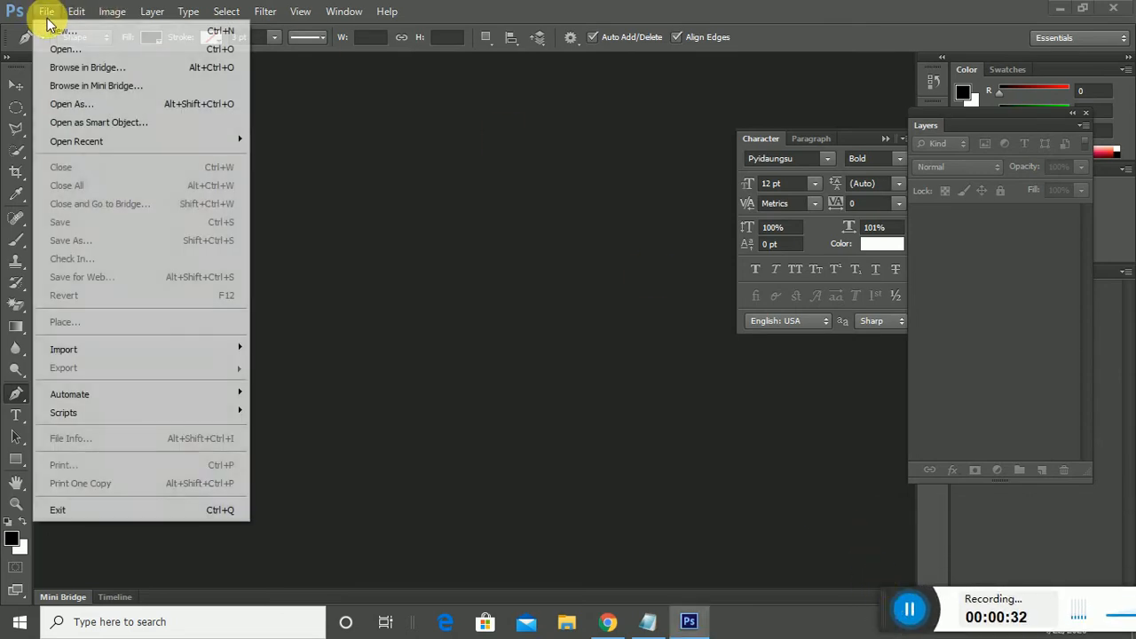
{"action": "left_click", "coordinate": [55, 12]}
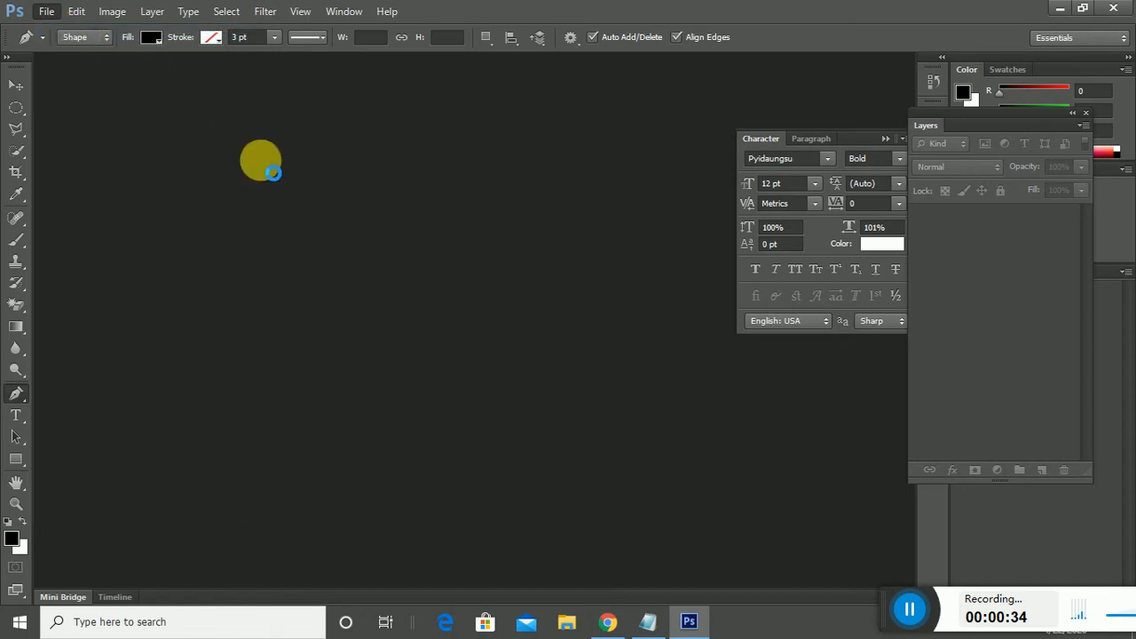
{"action": "key", "text": "ctrl+n"}
{"action": "left_click", "coordinate": [615, 167]}
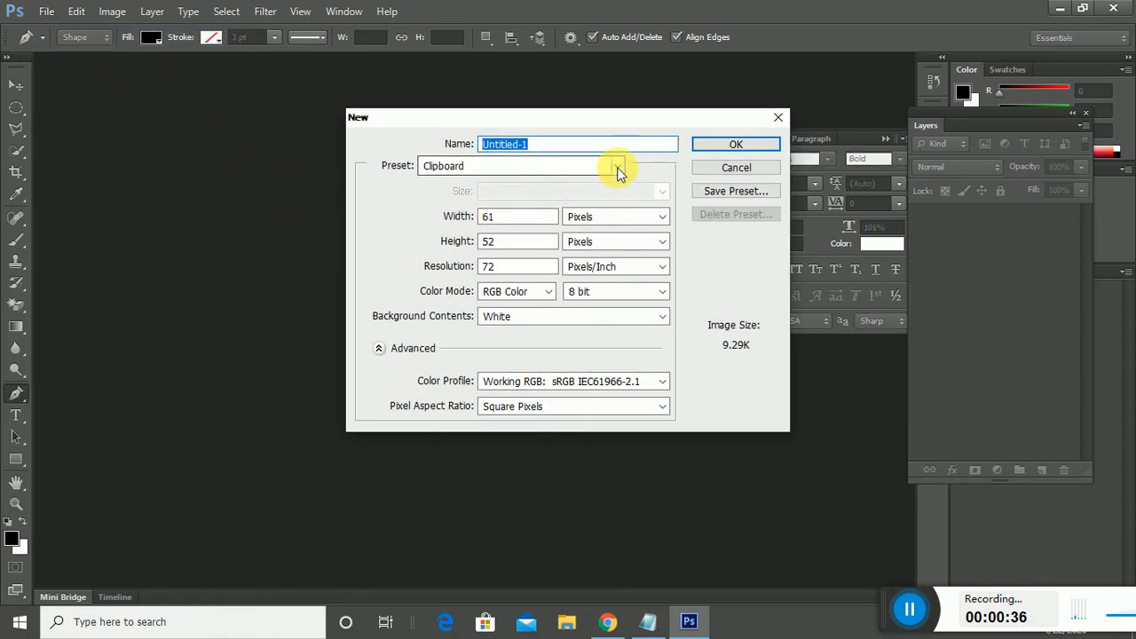
{"action": "left_click", "coordinate": [495, 237]}
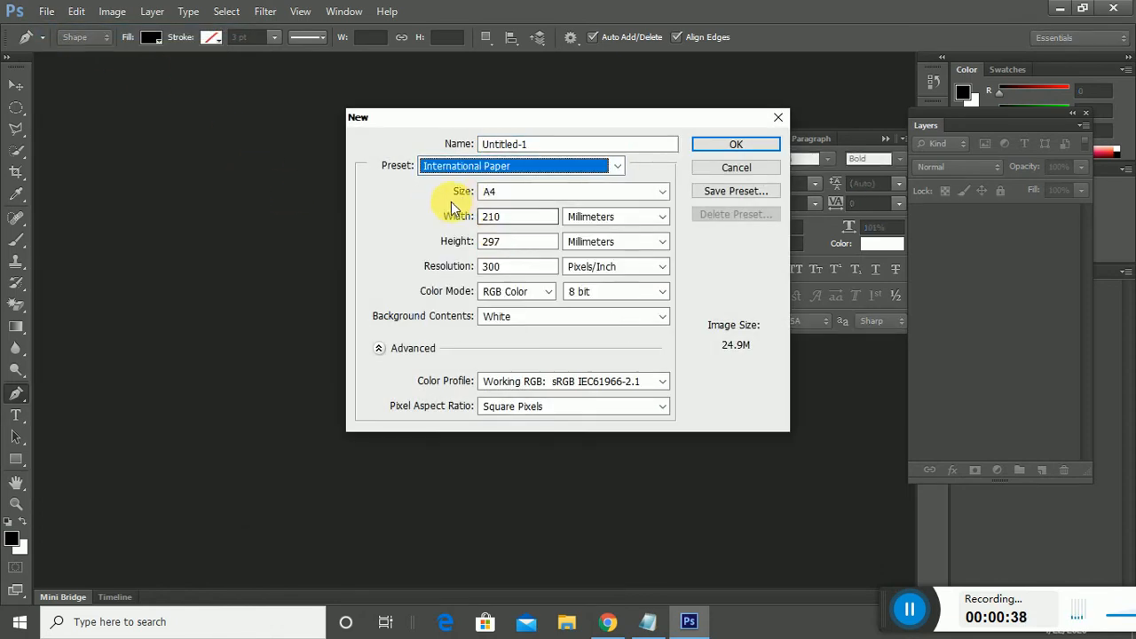
{"action": "left_click", "coordinate": [717, 144]}
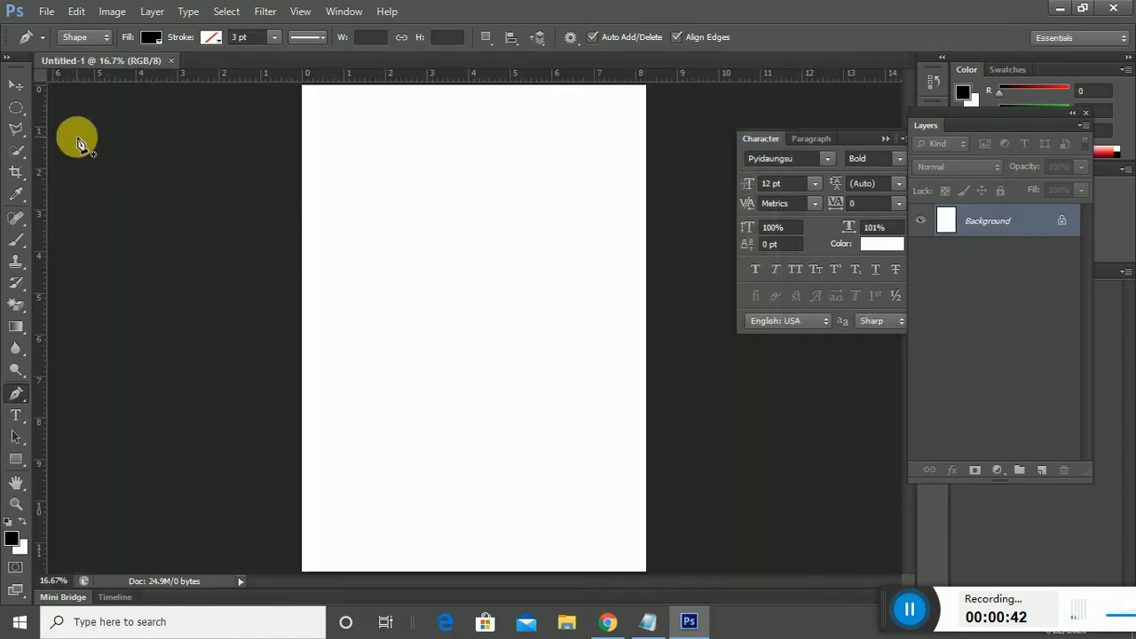
Step: Set the Pen tool's mode to Path, then switch to the Elliptical Marquee tool
{"action": "left_click", "coordinate": [77, 37]}
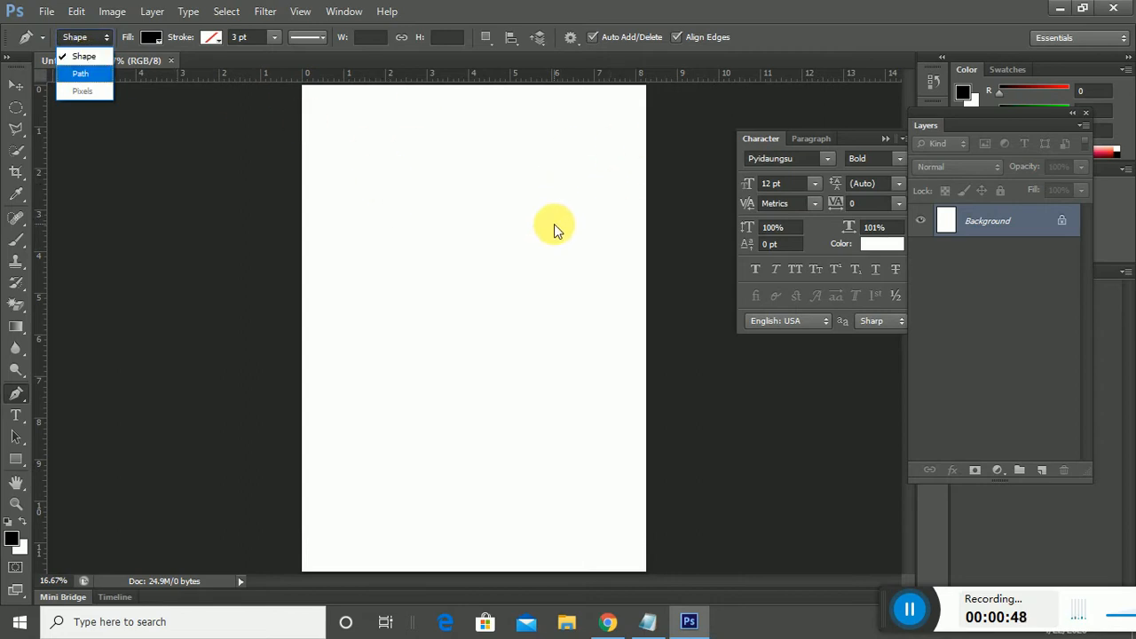
{"action": "left_click", "coordinate": [80, 76]}
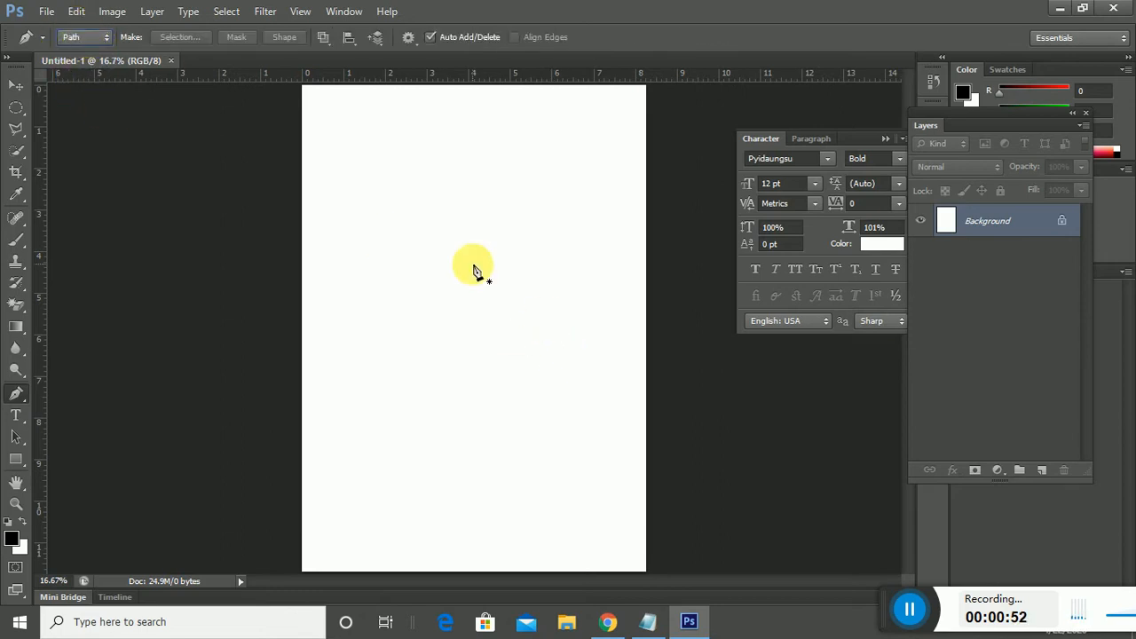
{"action": "left_click", "coordinate": [12, 110]}
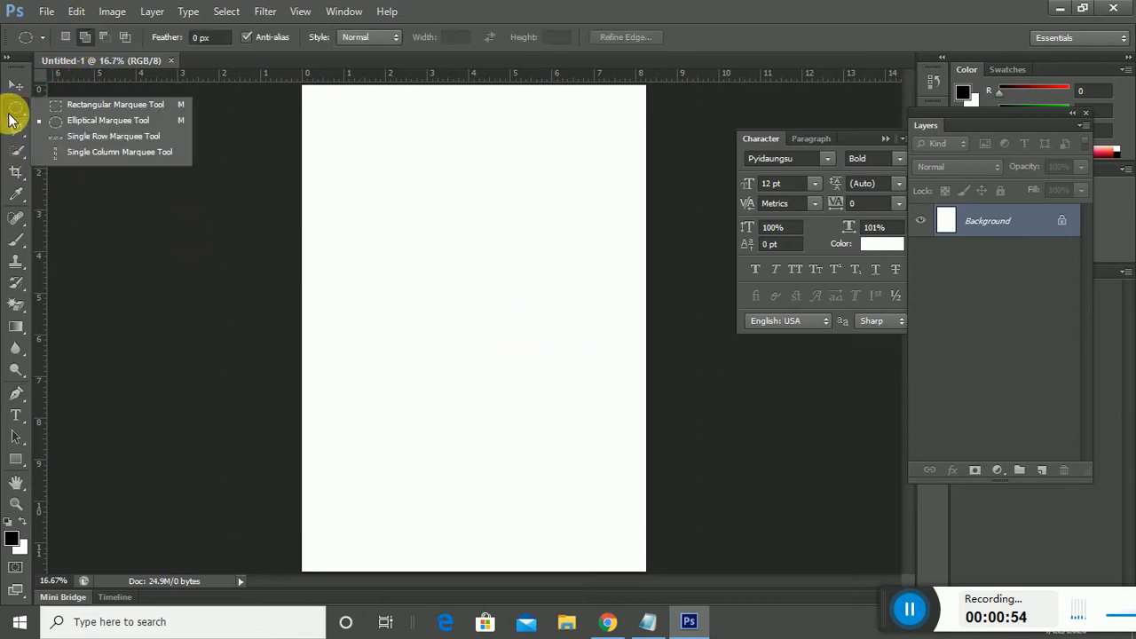
{"action": "left_click", "coordinate": [113, 125]}
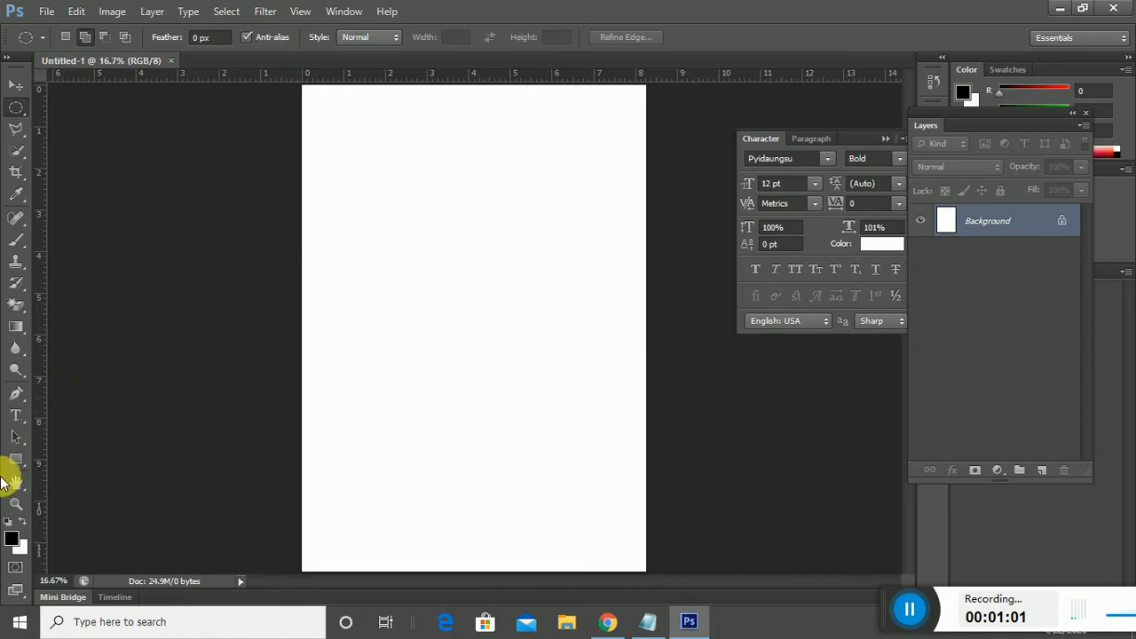
Step: Return to the Pen tool and switch its mode between Shape and Path, finishing on Shape
{"action": "left_click", "coordinate": [15, 393]}
{"action": "left_click", "coordinate": [84, 36]}
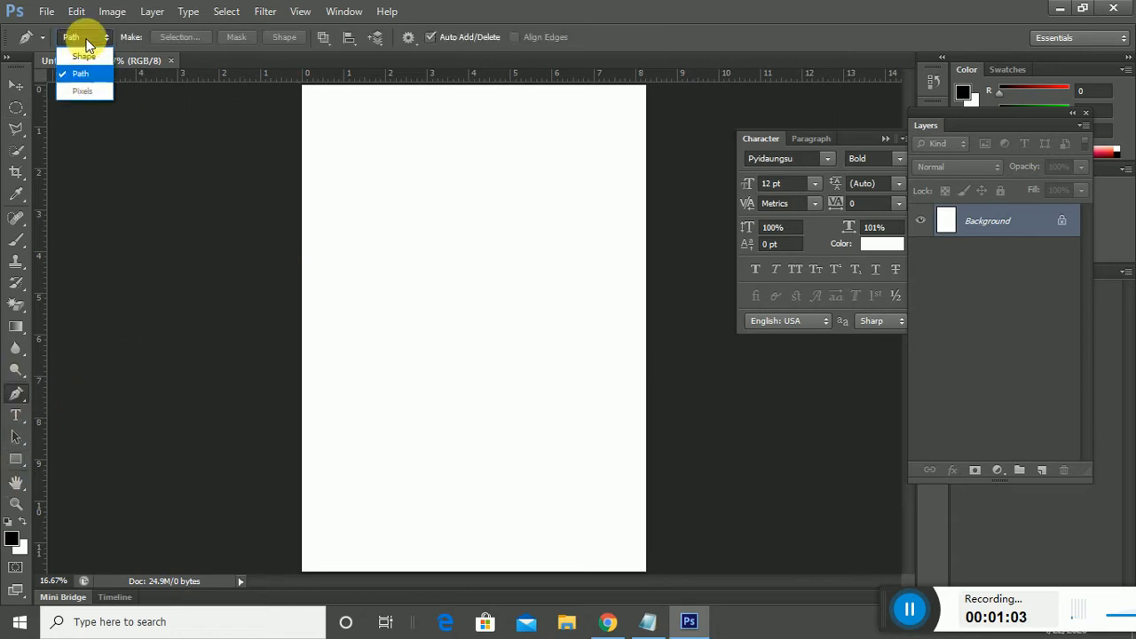
{"action": "left_click", "coordinate": [86, 68]}
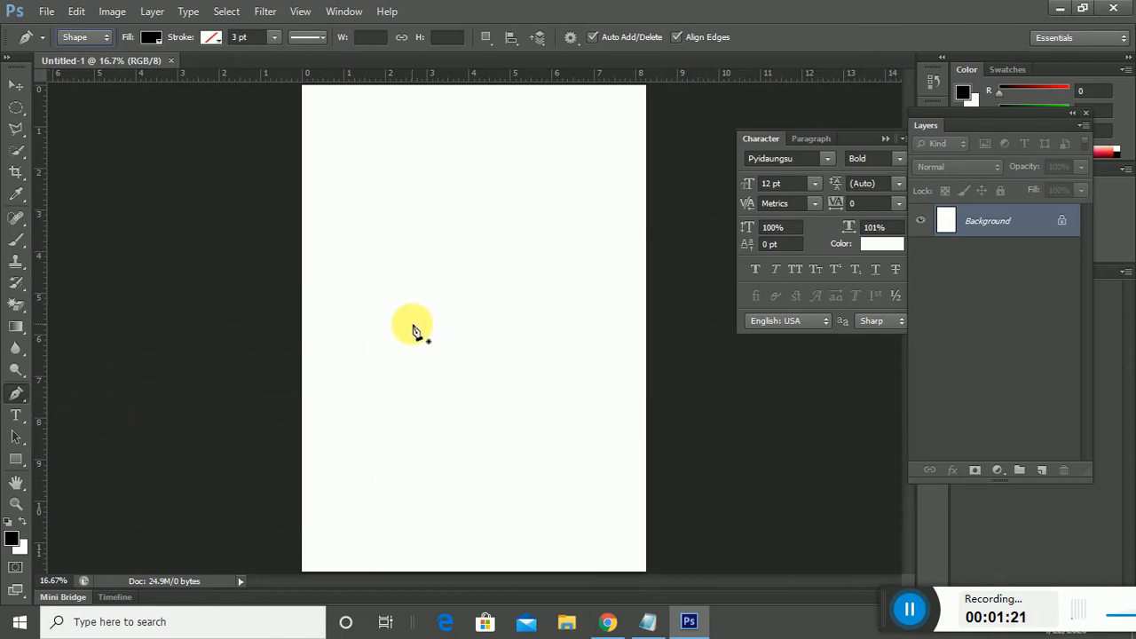
{"action": "left_click", "coordinate": [86, 37]}
{"action": "left_click", "coordinate": [89, 69]}
{"action": "left_click", "coordinate": [86, 37]}
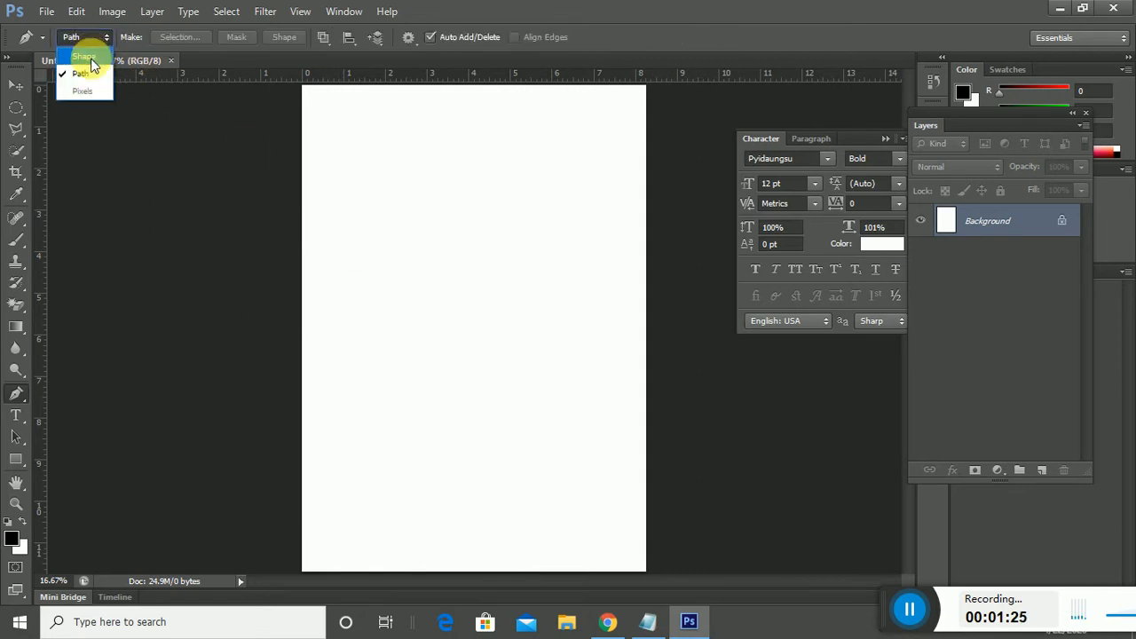
{"action": "left_click", "coordinate": [89, 57]}
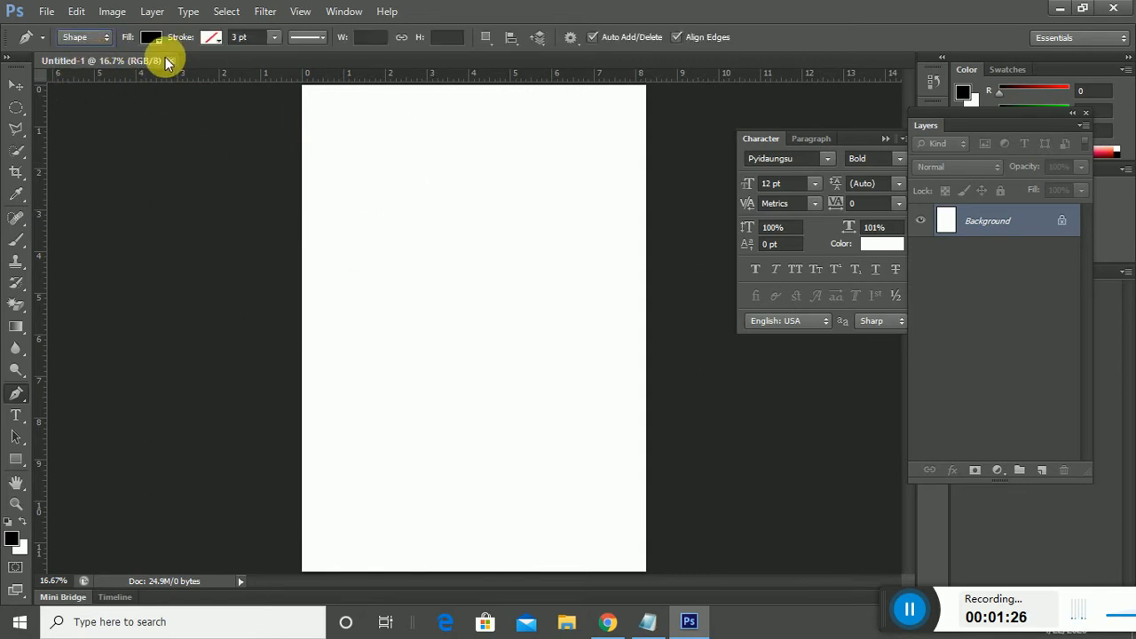
Step: Close the blank document and open the example file "pen tool" from the Pen Tool folder
{"action": "key", "text": "ctrl+w"}
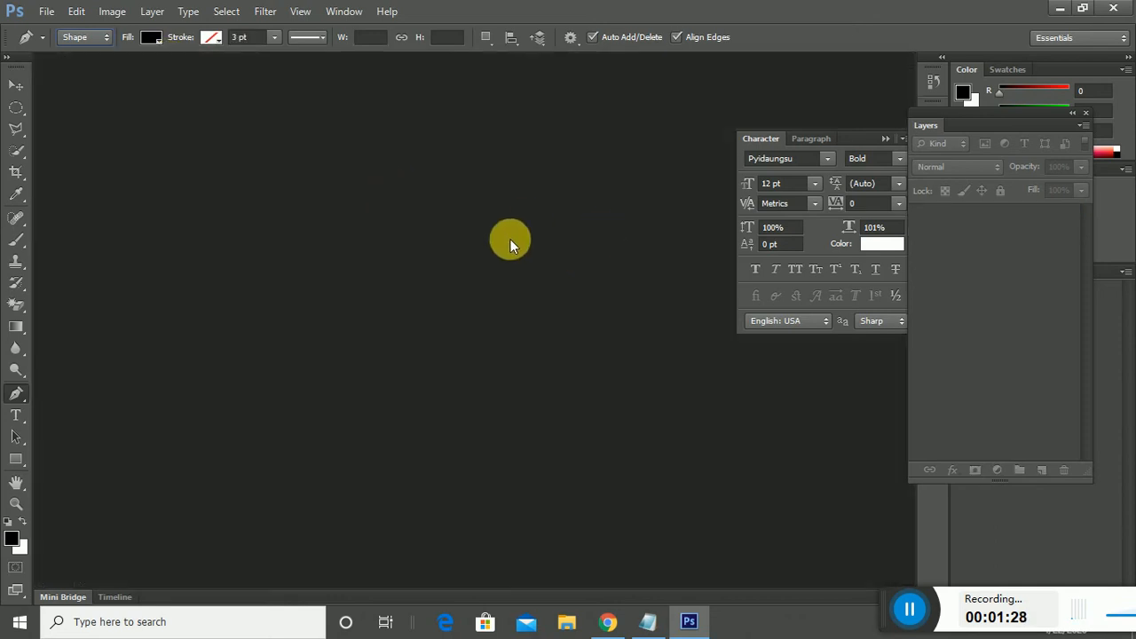
{"action": "left_click", "coordinate": [47, 13]}
{"action": "left_click", "coordinate": [71, 48]}
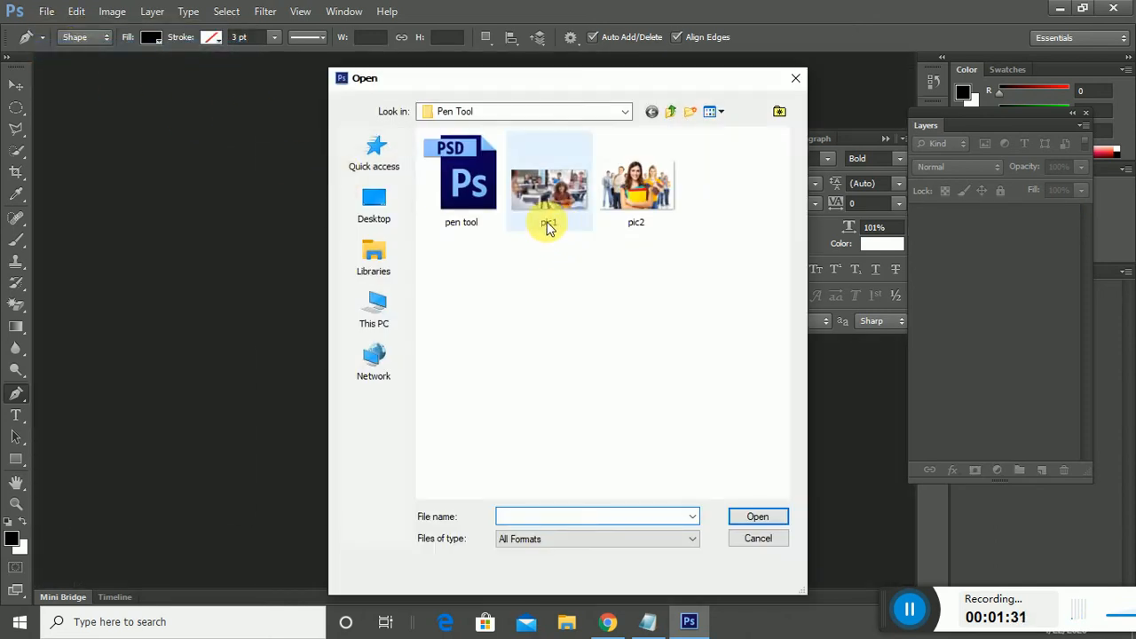
{"action": "double_click", "coordinate": [487, 170]}
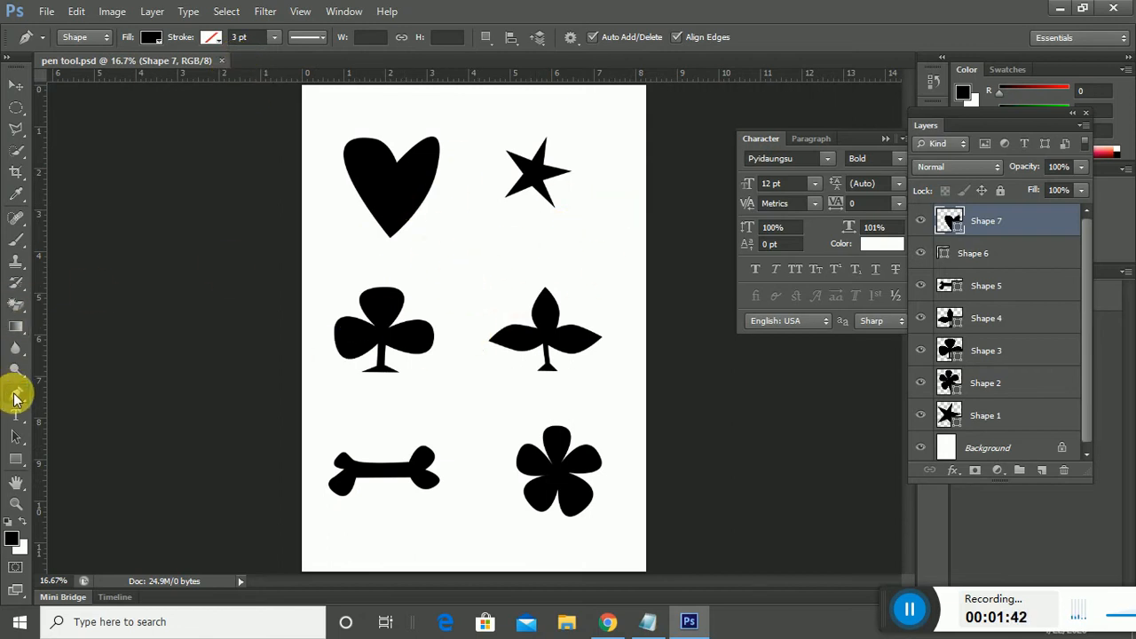
Step: Look through the pen tool variants, keep the standard Pen Tool, and close the example file
{"action": "left_click_drag", "start_coordinate": [16, 393], "coordinate": [86, 430]}
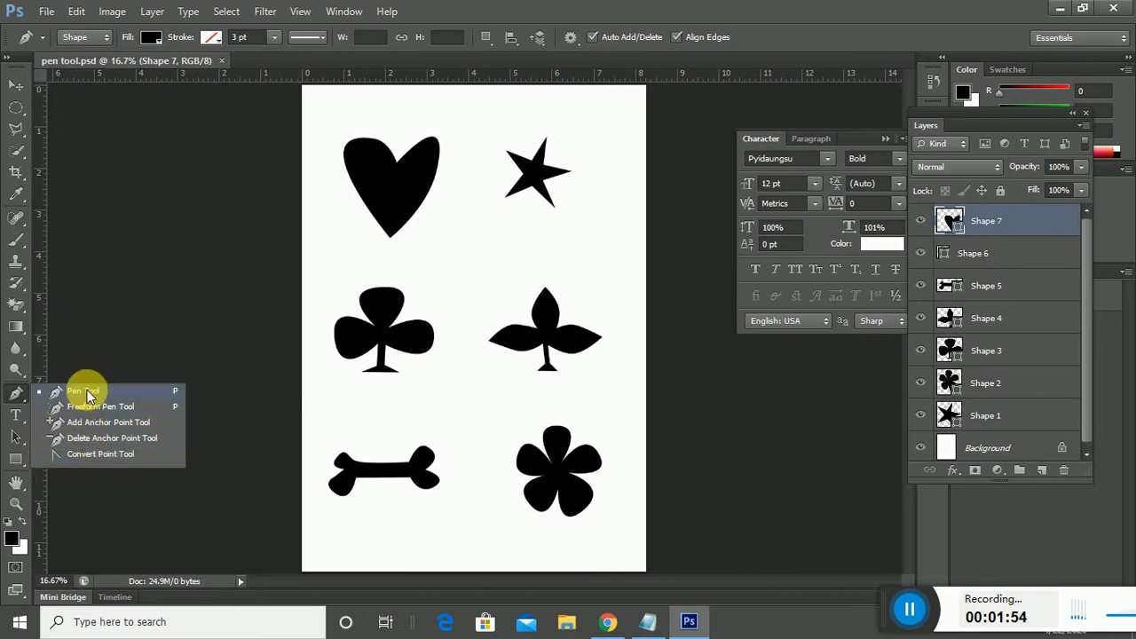
{"action": "left_click", "coordinate": [116, 392]}
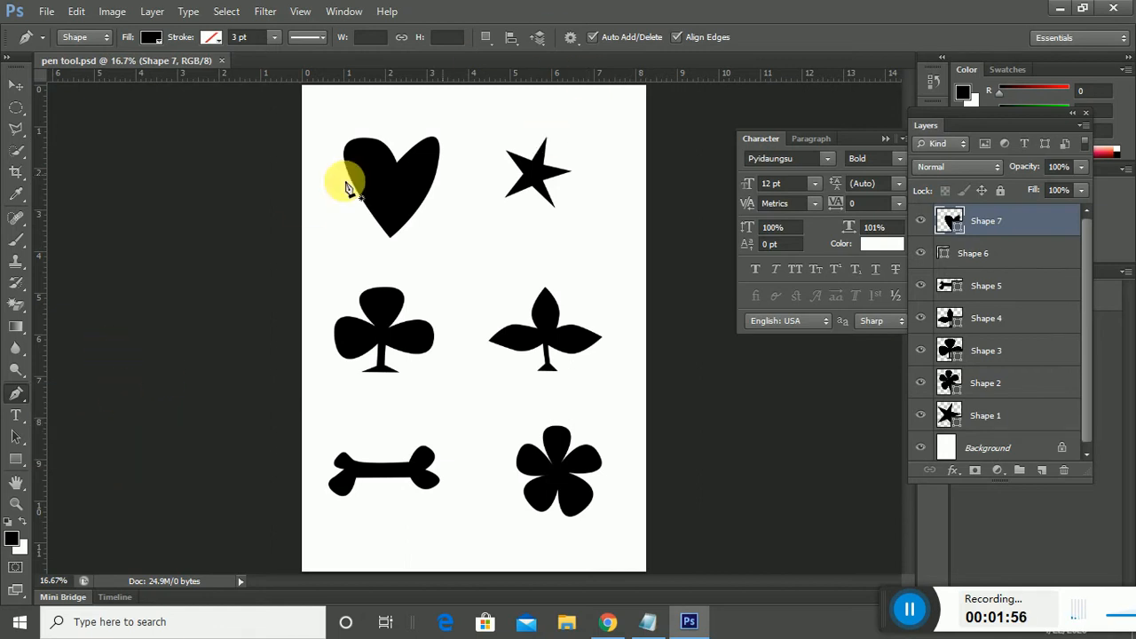
{"action": "left_click", "coordinate": [221, 60]}
Step: Create a new blank A4 document with the International Paper preset, 210 x 297 mm at 300 pixels/inch
{"action": "left_click", "coordinate": [47, 12]}
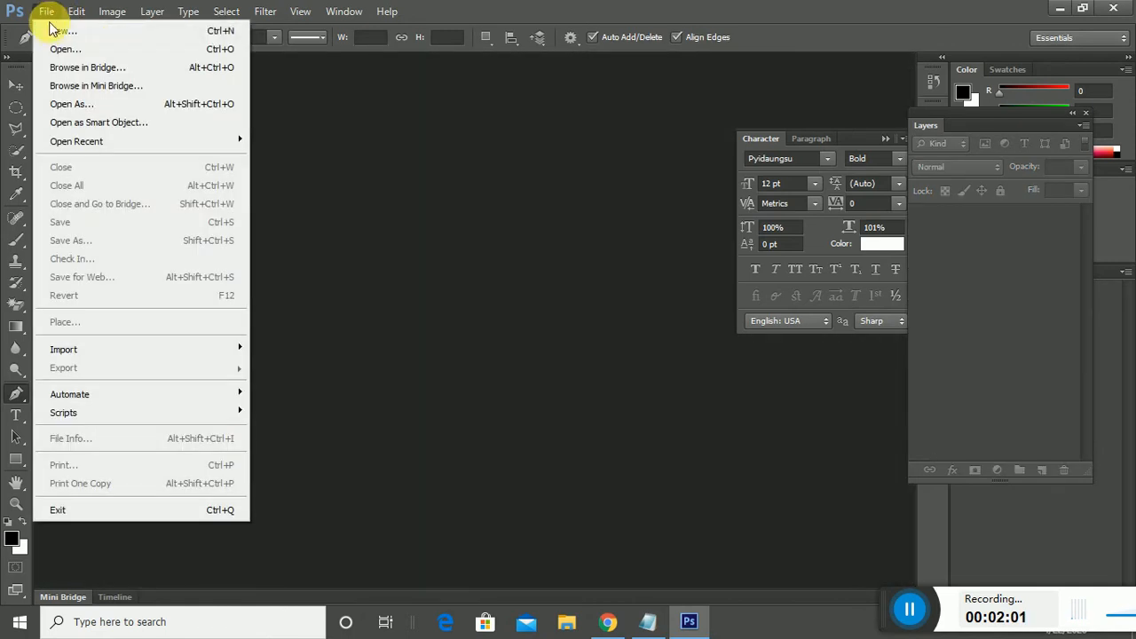
{"action": "left_click", "coordinate": [48, 14]}
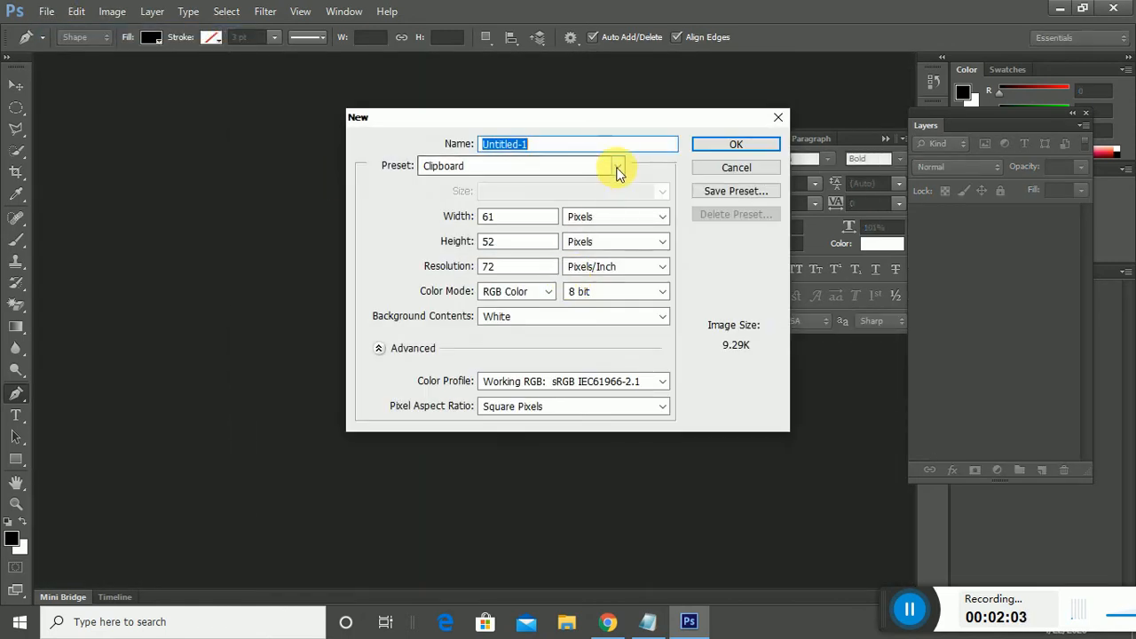
{"action": "left_click", "coordinate": [617, 165]}
{"action": "left_click", "coordinate": [436, 238]}
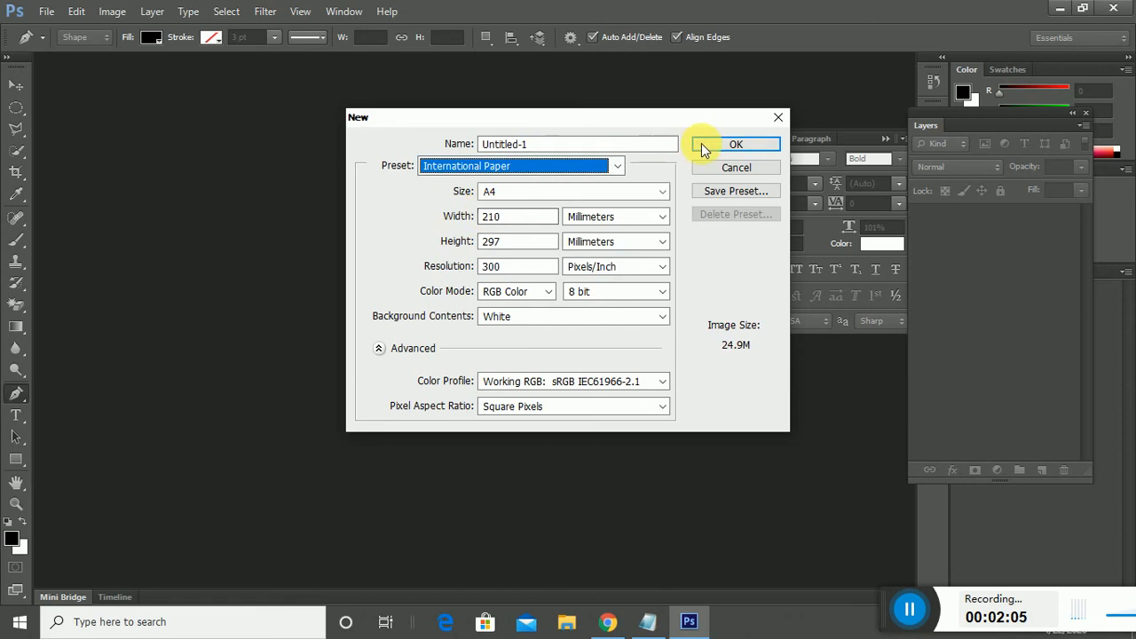
{"action": "left_click", "coordinate": [702, 144]}
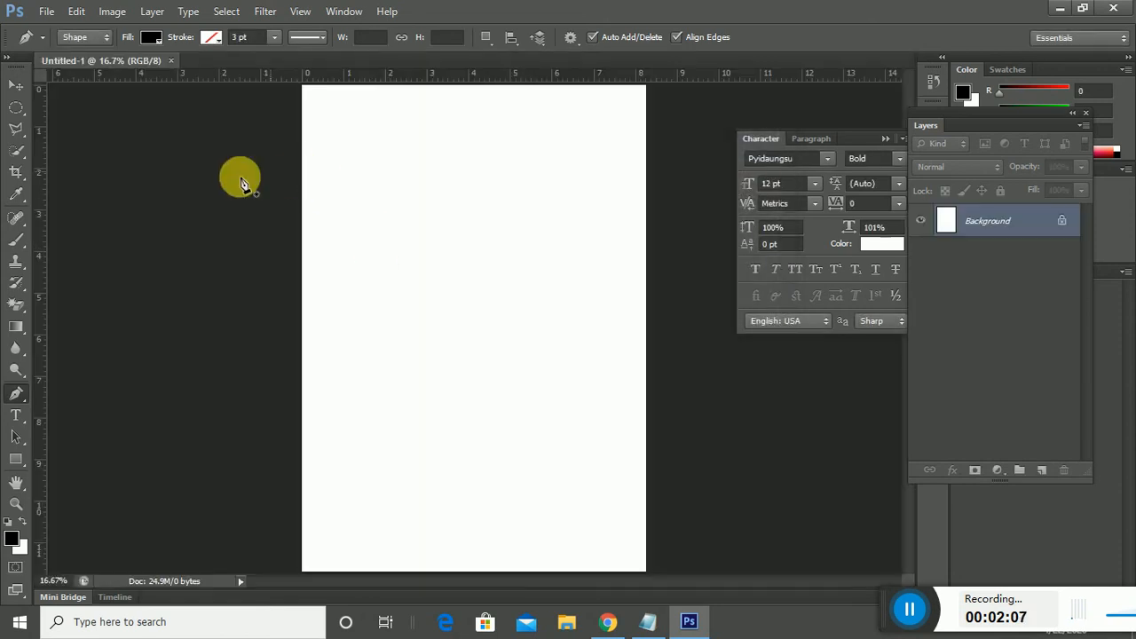
Step: Draw a rough black heart with the Pen tool in the page's upper-left area, about 769 x 701 px, with a curved left lobe and pointed right lobe
{"action": "left_click", "coordinate": [391, 235]}
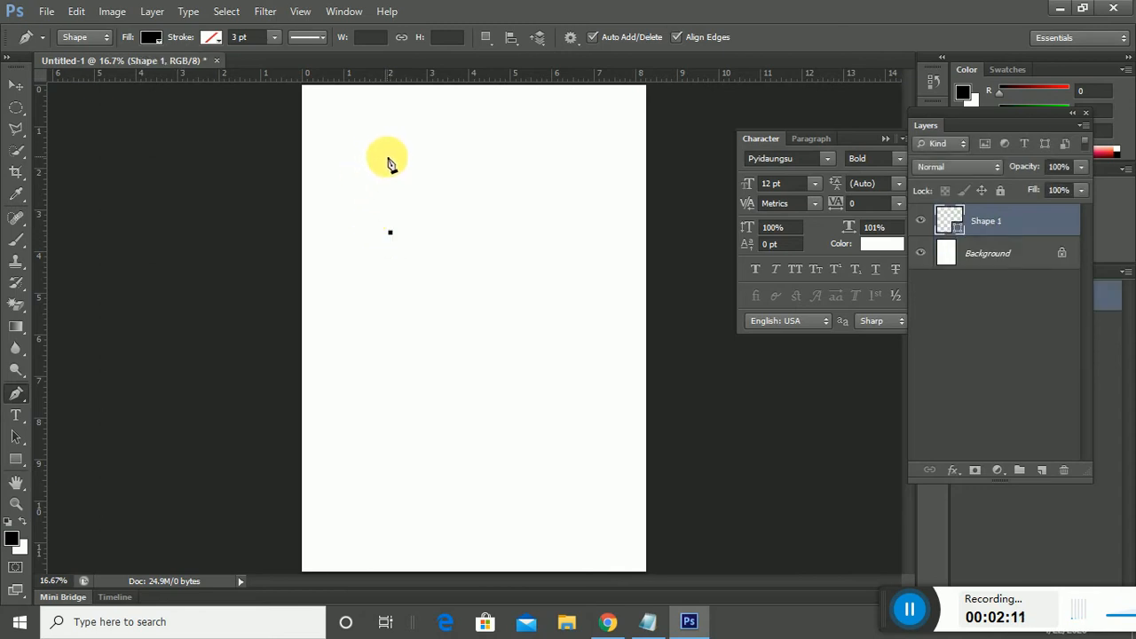
{"action": "left_click_drag", "start_coordinate": [386, 156], "coordinate": [448, 160]}
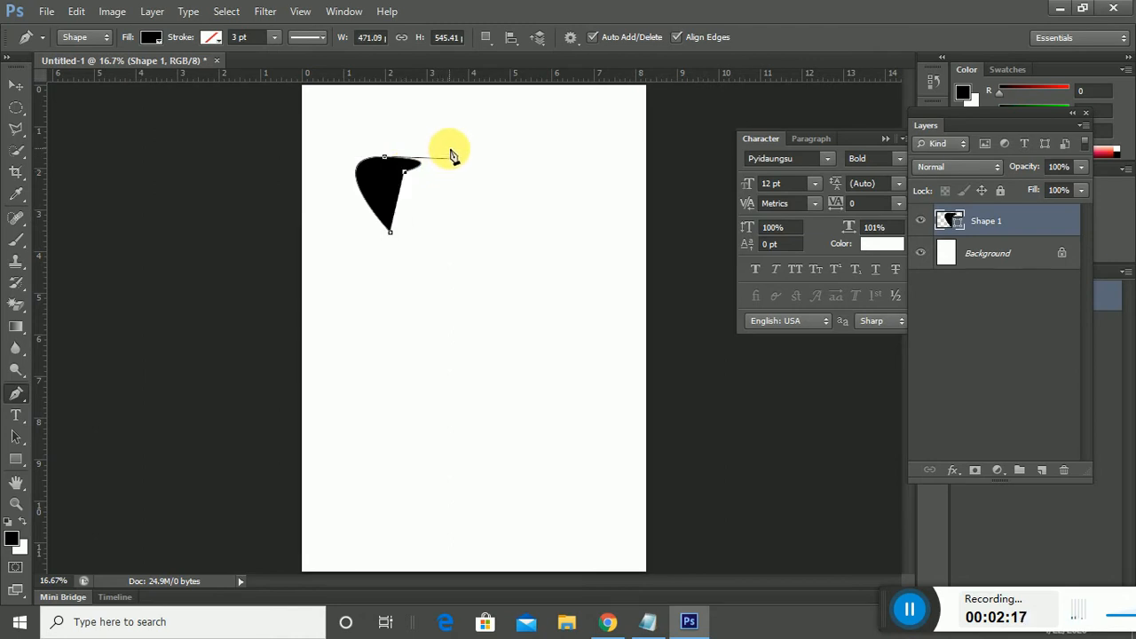
{"action": "left_click", "coordinate": [449, 144]}
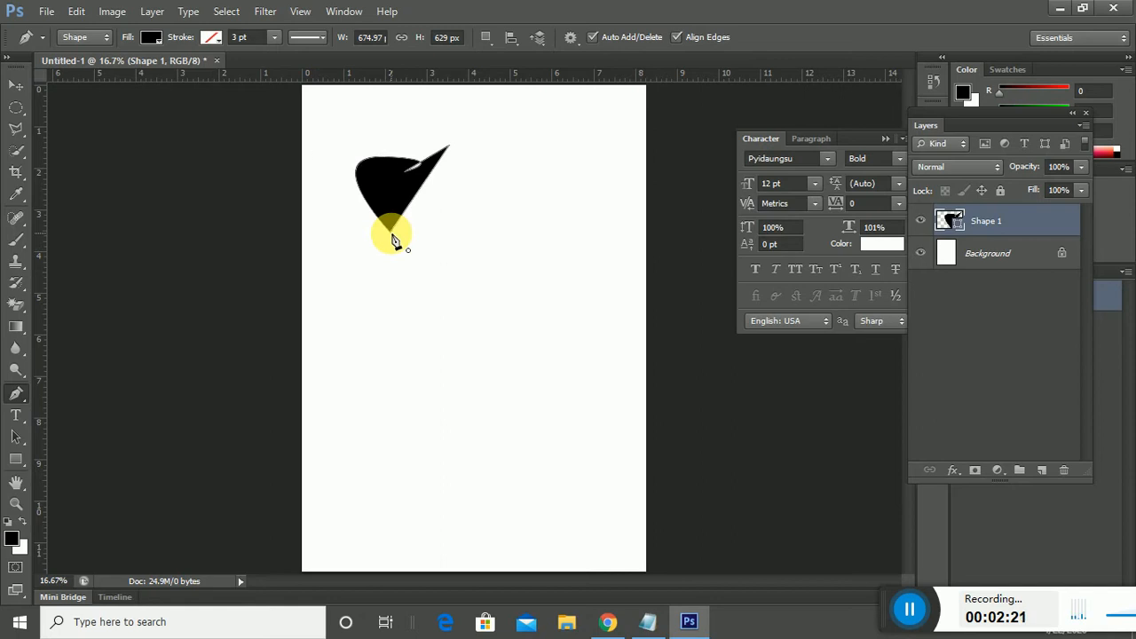
{"action": "left_click_drag", "start_coordinate": [393, 238], "coordinate": [364, 139]}
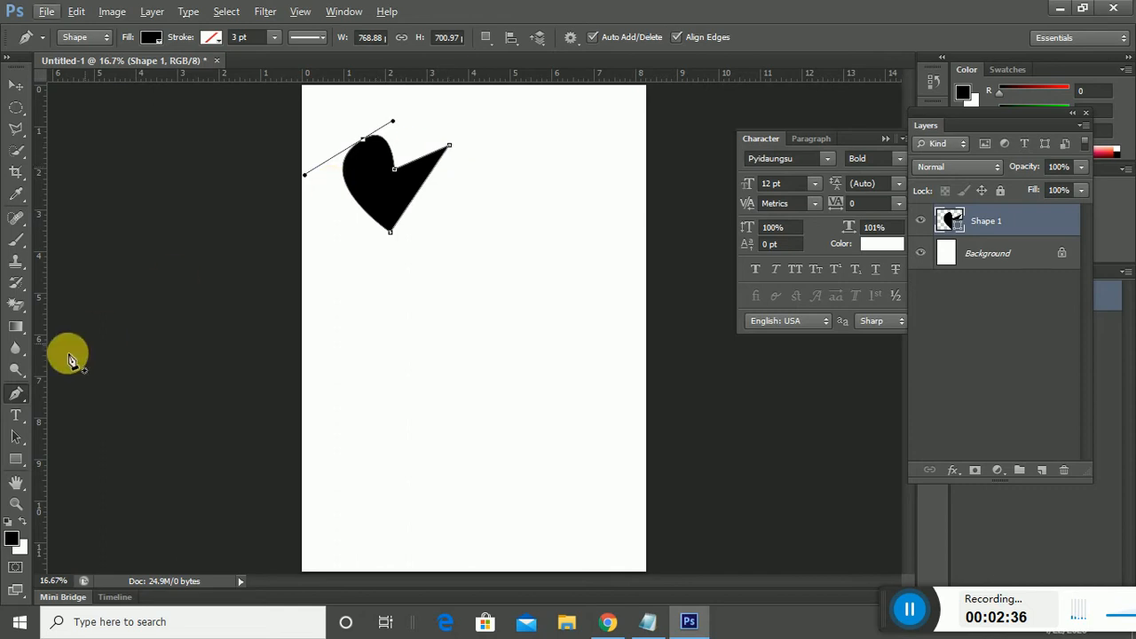
Step: Round the heart's pointed right lobe with the Convert Point tool and raise the notch between the lobes
{"action": "left_click", "coordinate": [16, 395]}
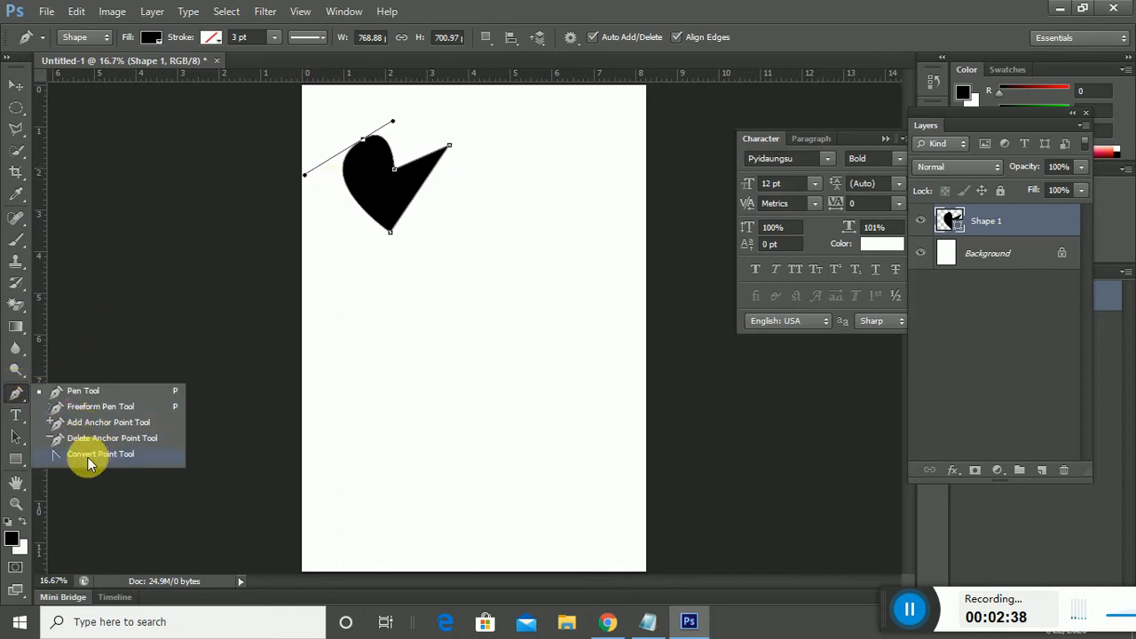
{"action": "left_click", "coordinate": [89, 456]}
{"action": "left_click_drag", "start_coordinate": [451, 145], "coordinate": [401, 160]}
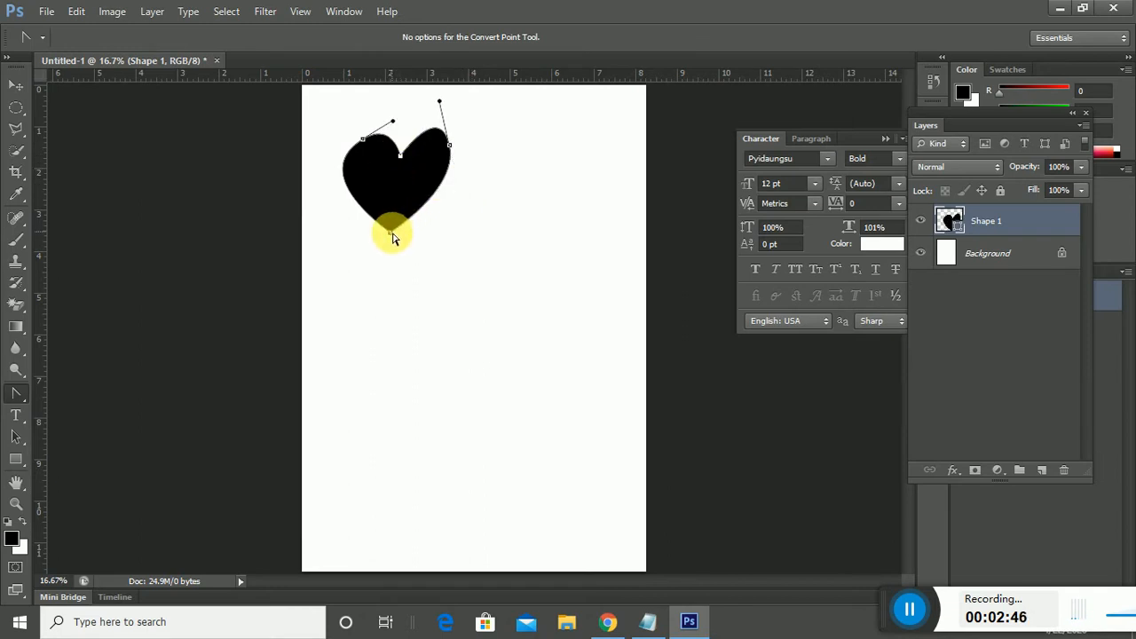
Step: Balance the heart by repositioning its bottom tip and both lobe anchor points and adjusting the left lobe's curve handle
{"action": "left_click_drag", "start_coordinate": [393, 235], "coordinate": [407, 241]}
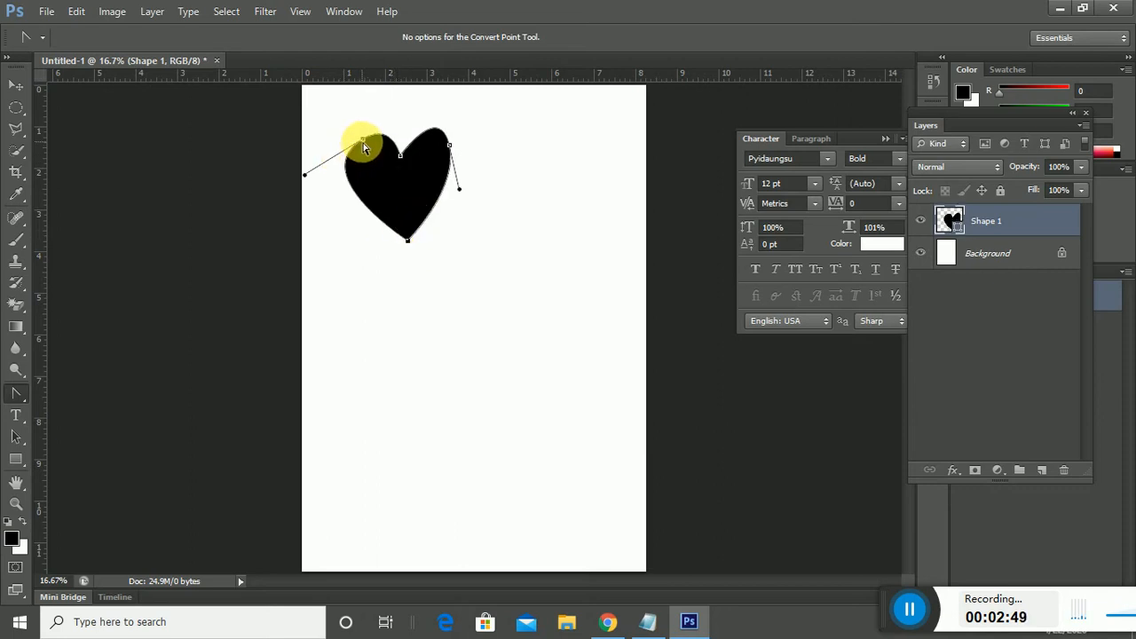
{"action": "left_click_drag", "start_coordinate": [362, 140], "coordinate": [352, 141]}
{"action": "left_click_drag", "start_coordinate": [294, 175], "coordinate": [319, 178]}
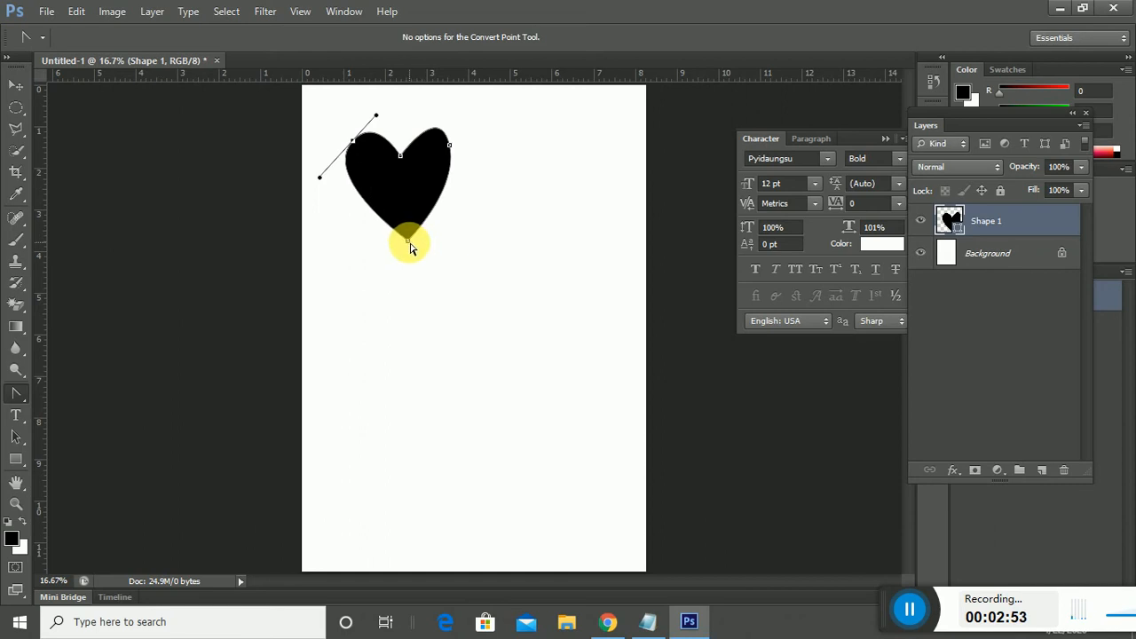
{"action": "left_click_drag", "start_coordinate": [408, 246], "coordinate": [398, 236]}
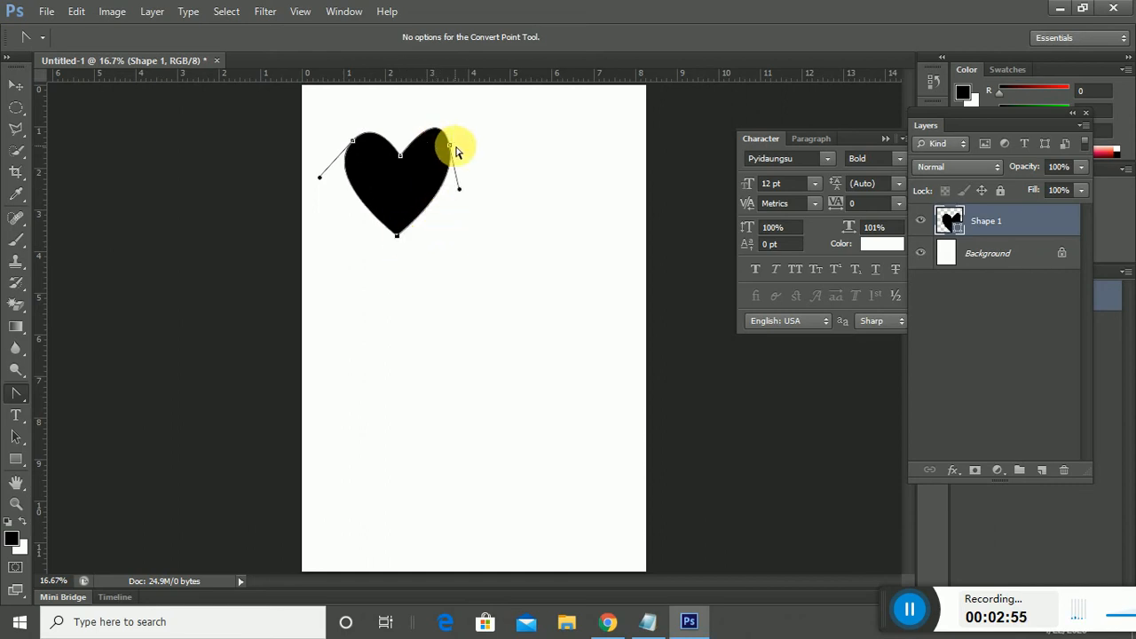
{"action": "left_click_drag", "start_coordinate": [449, 153], "coordinate": [449, 154]}
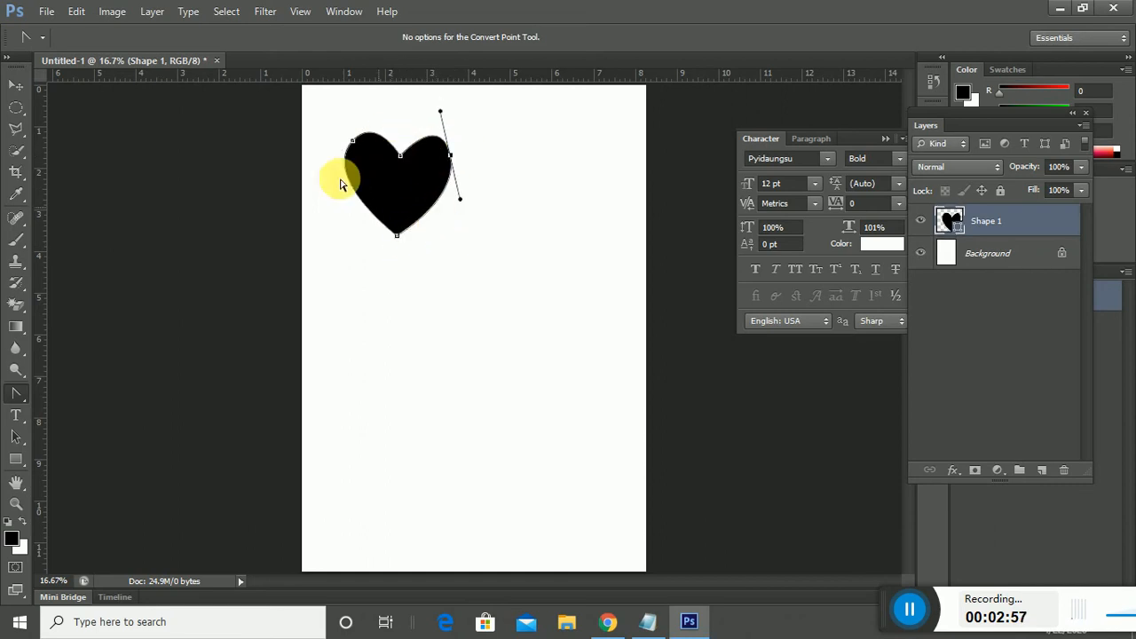
Step: Scale the heart down to about 1.72 x 1.66 in, keeping its upper-left corner in place
{"action": "left_click", "coordinate": [16, 84]}
{"action": "left_click", "coordinate": [355, 292]}
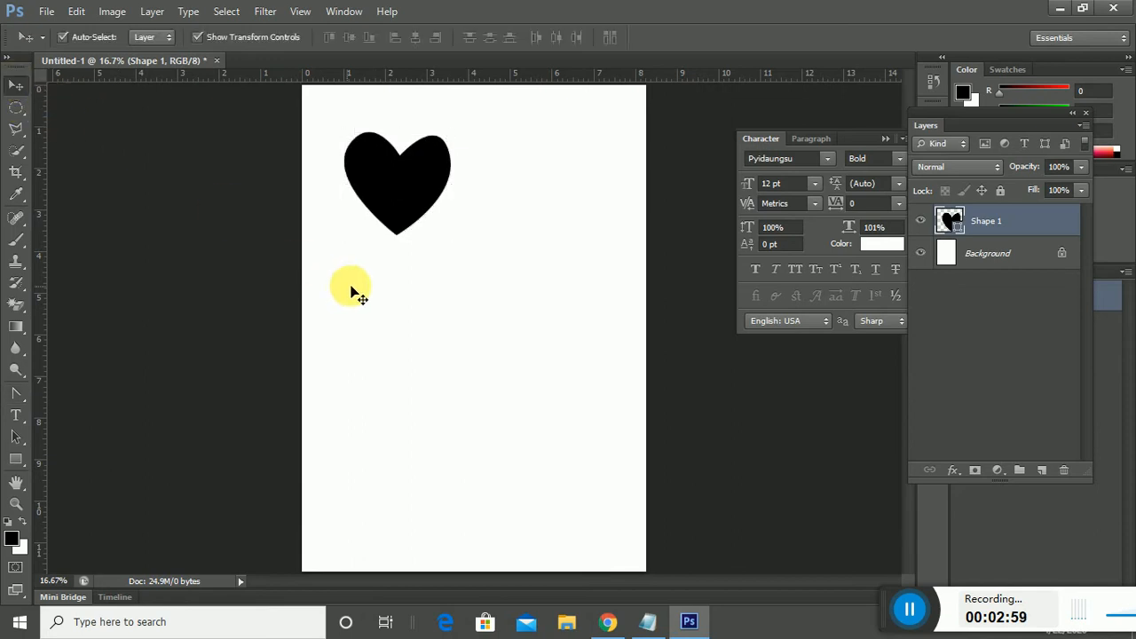
{"action": "left_click", "coordinate": [425, 203]}
{"action": "left_click_drag", "start_coordinate": [450, 235], "coordinate": [422, 208]}
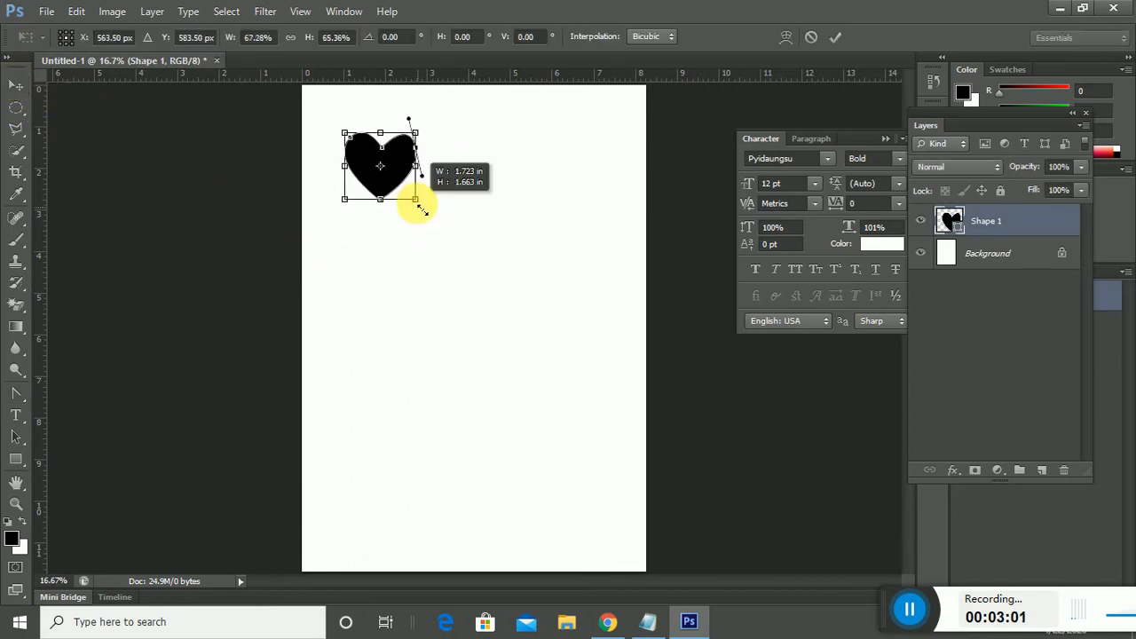
{"action": "left_click", "coordinate": [835, 38]}
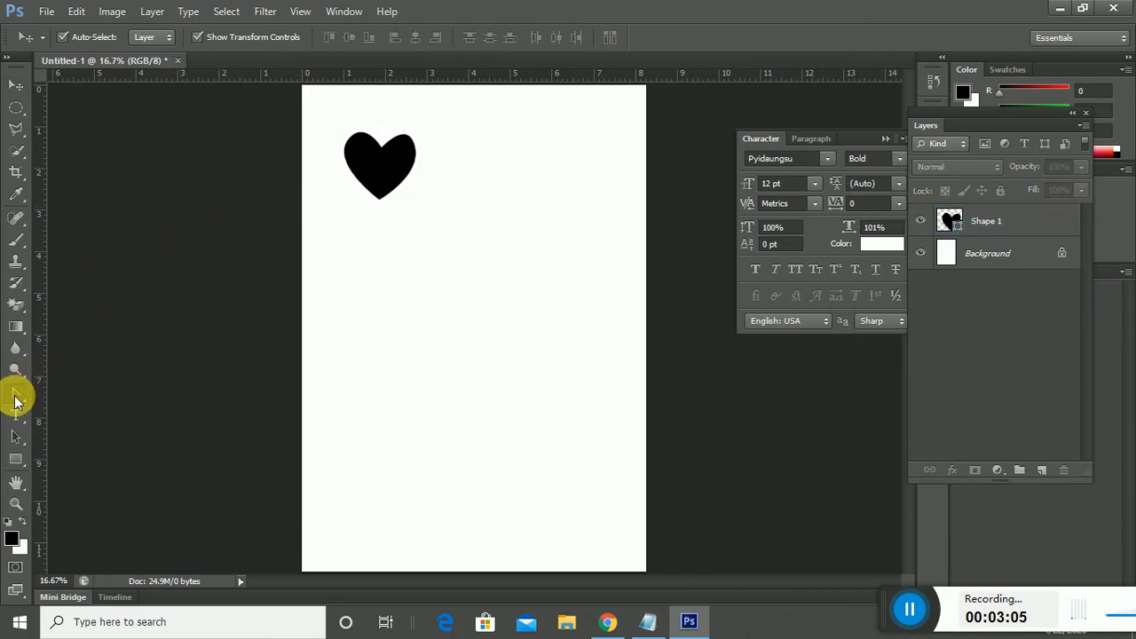
Step: Open pen tool.psd as a shape reference, return to the Untitled-1 document and have the Pen tool ready in Shape mode
{"action": "left_click_drag", "start_coordinate": [17, 395], "coordinate": [83, 389]}
{"action": "left_click", "coordinate": [83, 389]}
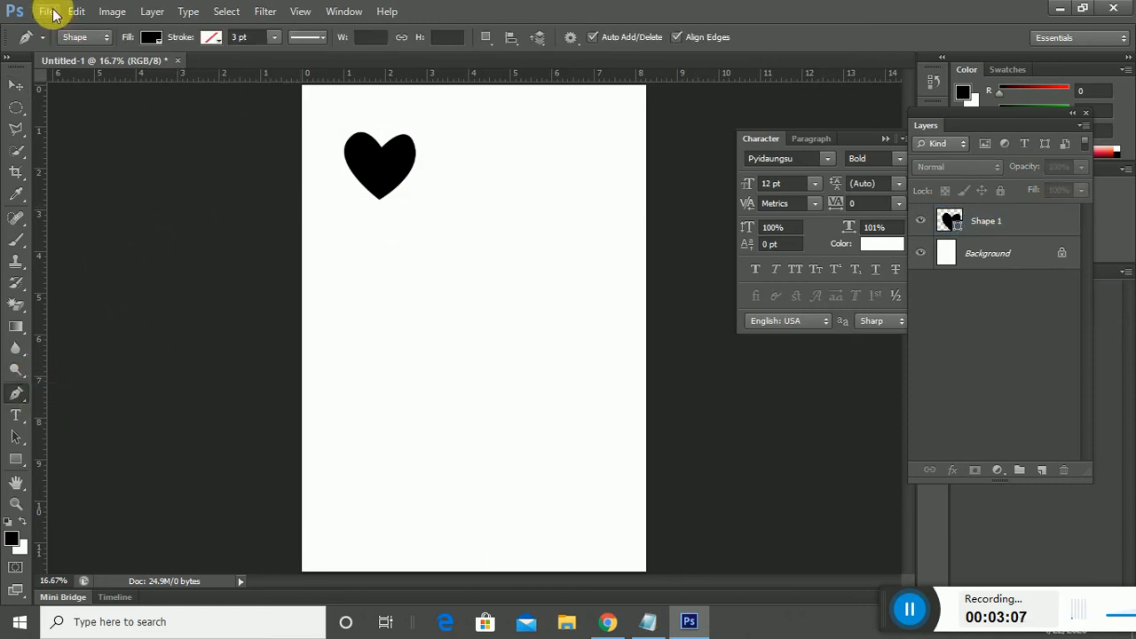
{"action": "left_click", "coordinate": [46, 11]}
{"action": "left_click", "coordinate": [71, 49]}
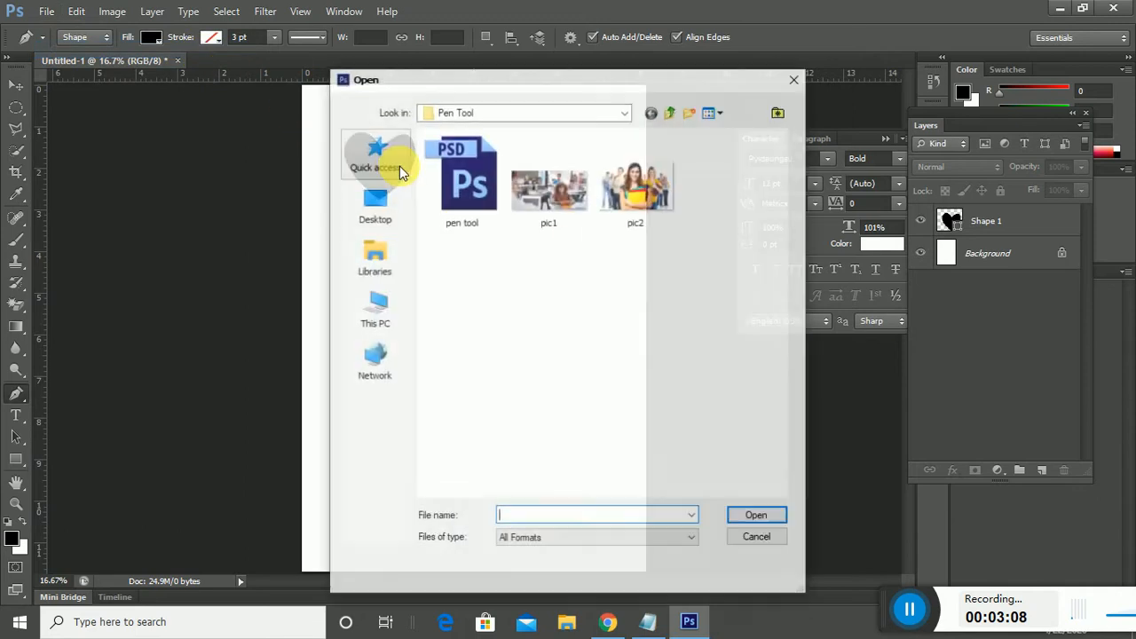
{"action": "double_click", "coordinate": [465, 195]}
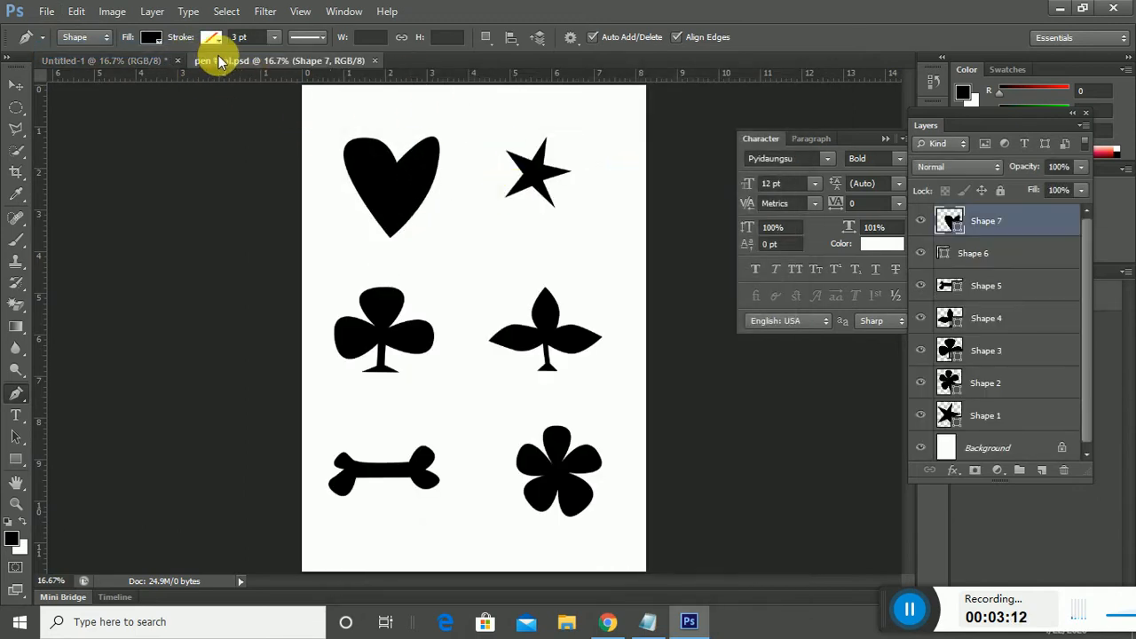
{"action": "left_click", "coordinate": [160, 59]}
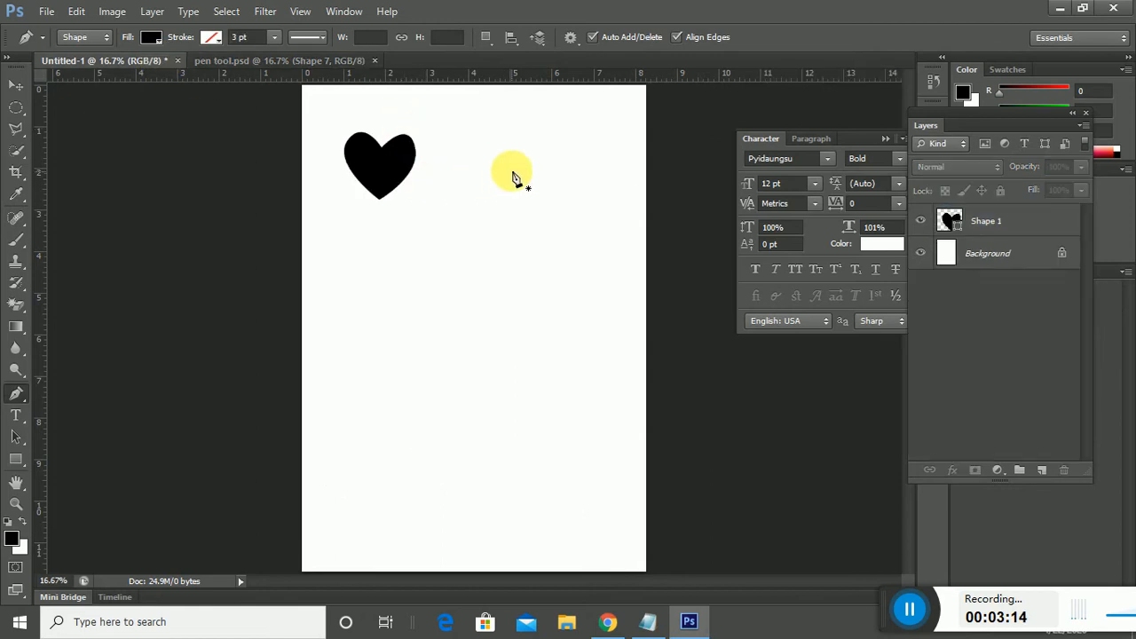
Step: Draw a closed black five-pointed star with the Pen tool to the right of the heart, about 893 x 785 px
{"action": "left_click", "coordinate": [532, 149]}
{"action": "left_click", "coordinate": [555, 113]}
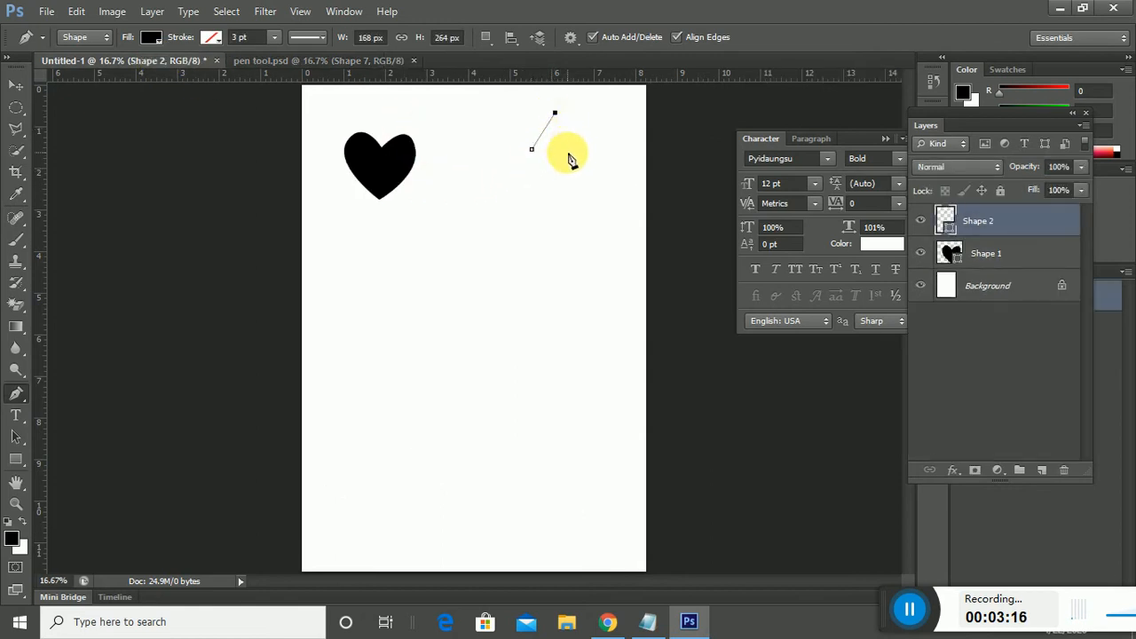
{"action": "left_click", "coordinate": [555, 151]}
{"action": "left_click", "coordinate": [602, 171]}
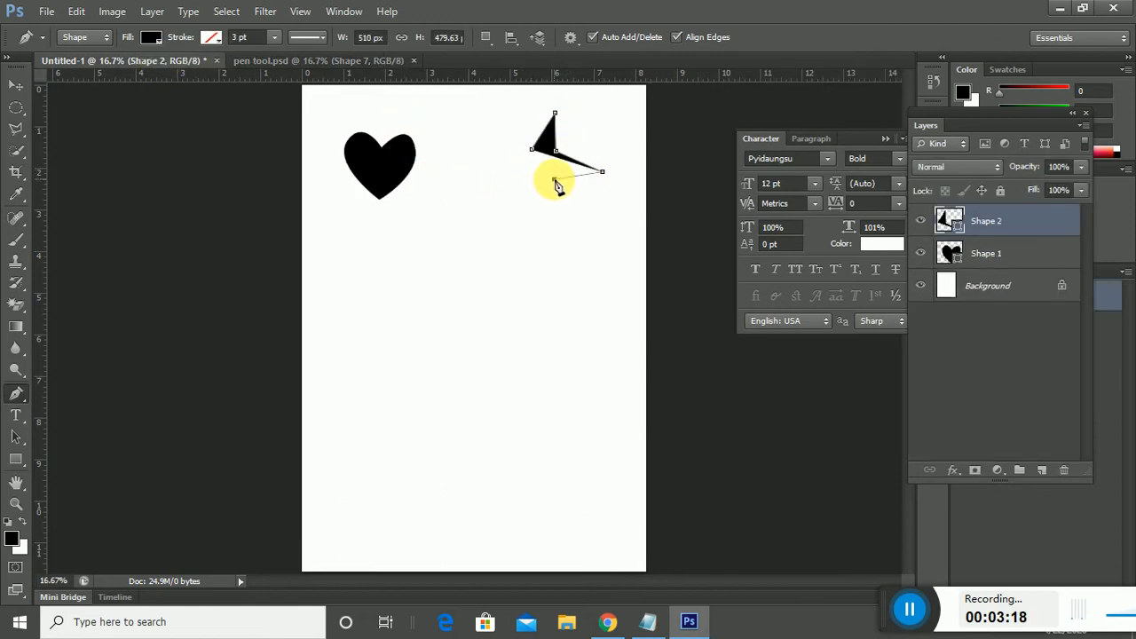
{"action": "left_click", "coordinate": [555, 180]}
{"action": "left_click", "coordinate": [574, 221]}
{"action": "left_click", "coordinate": [532, 194]}
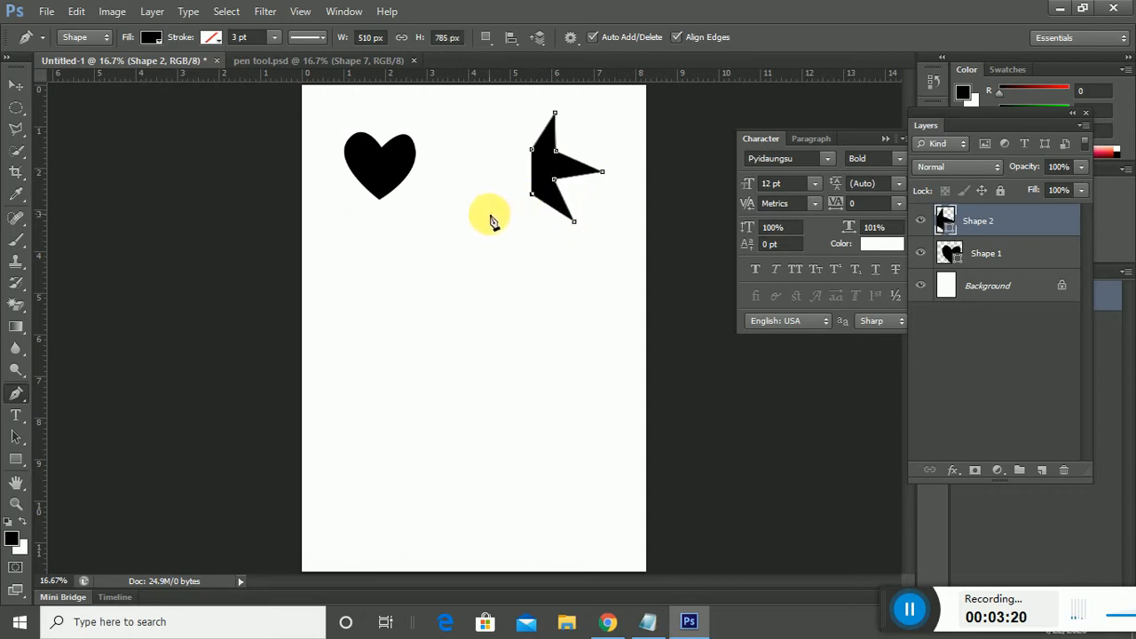
{"action": "left_click", "coordinate": [489, 214]}
{"action": "left_click", "coordinate": [514, 181]}
{"action": "left_click", "coordinate": [478, 144]}
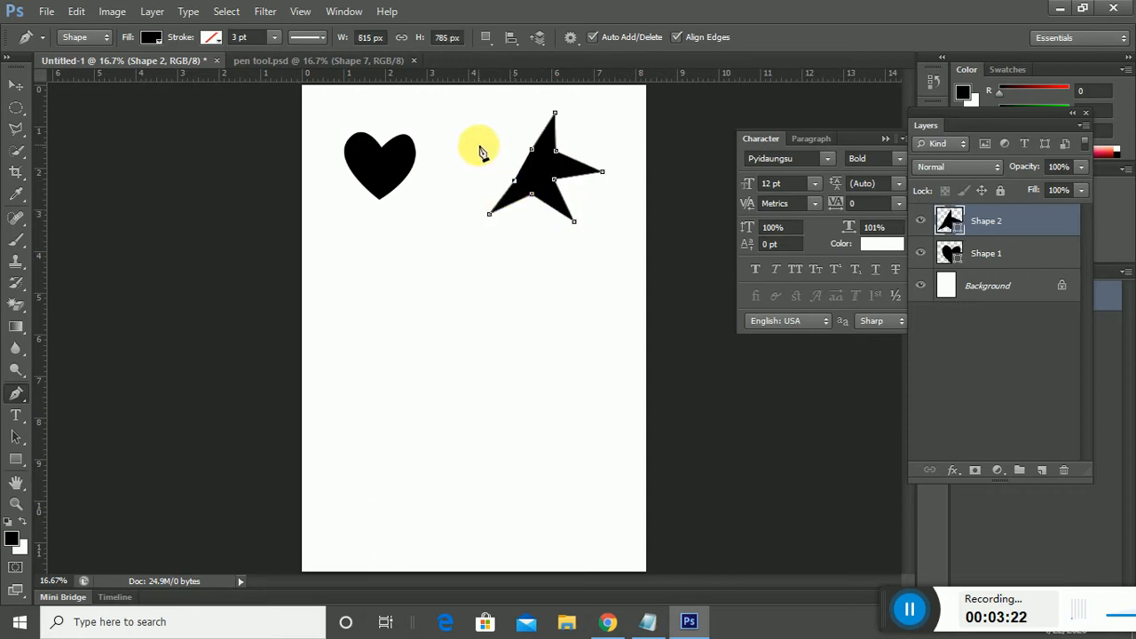
{"action": "left_click", "coordinate": [533, 154]}
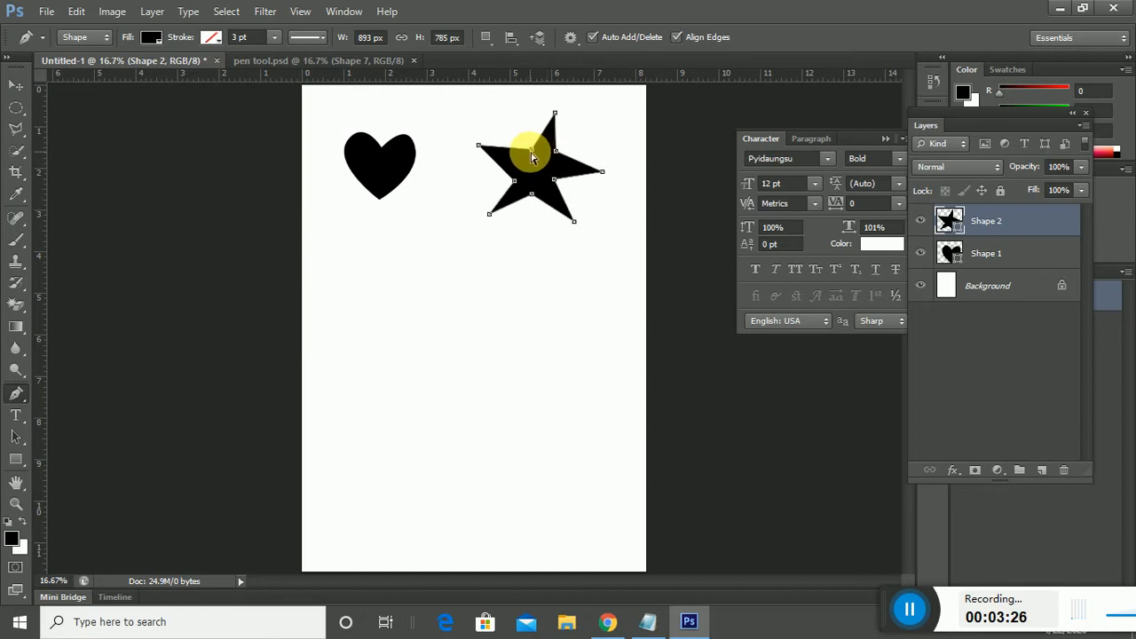
Step: Even out the star by repositioning its top and right tips and its inner corner points, making it about 821 x 815 px
{"action": "left_click", "coordinate": [527, 154]}
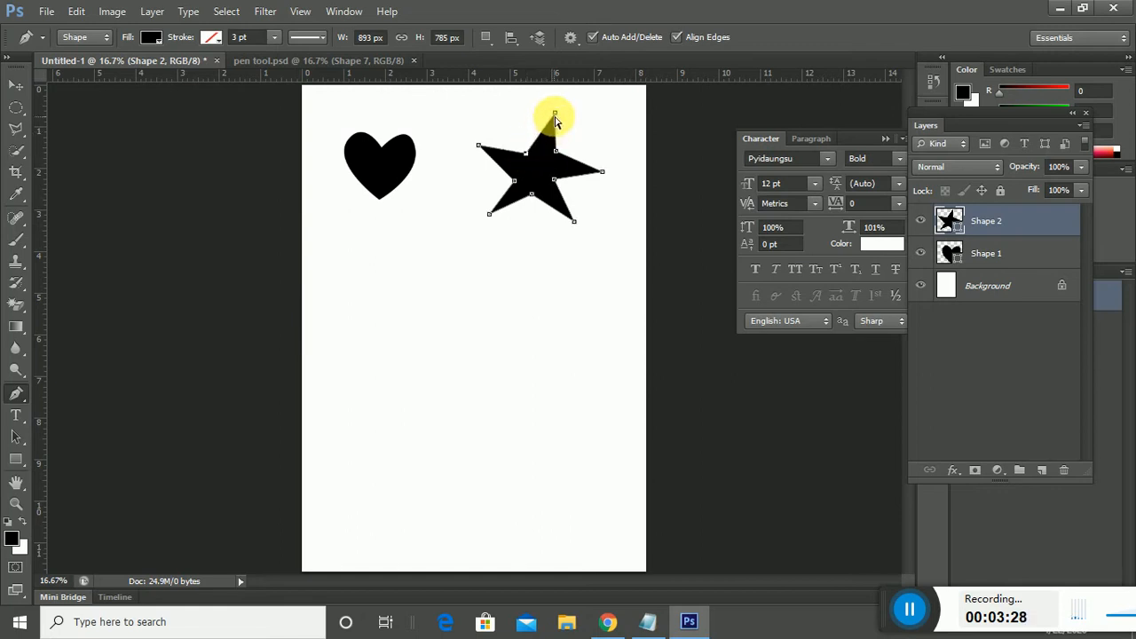
{"action": "left_click", "coordinate": [541, 110]}
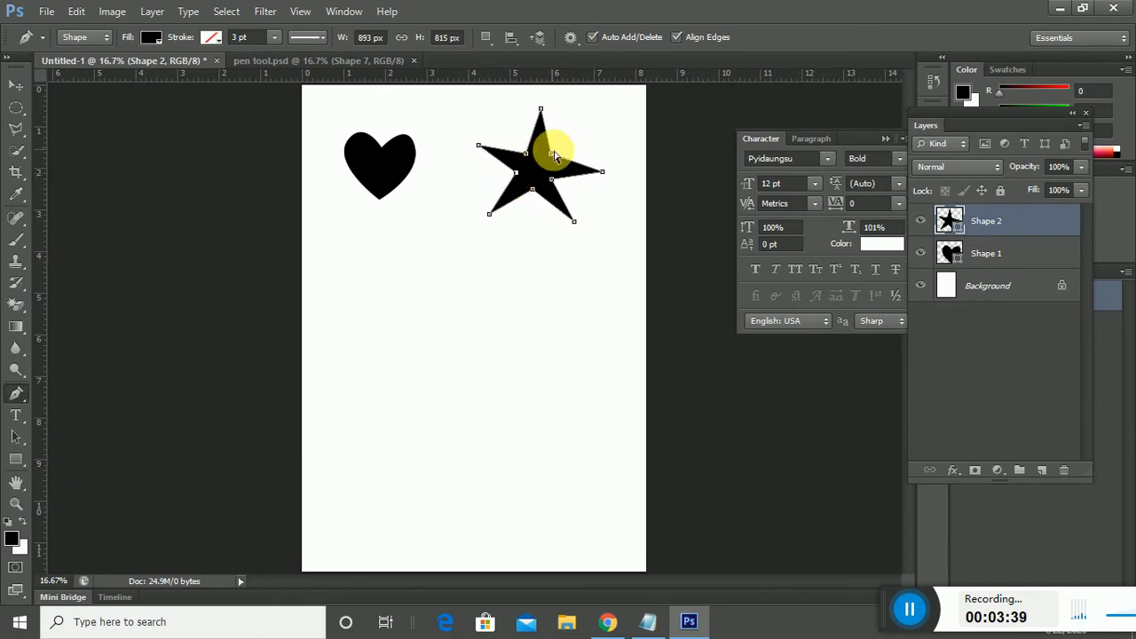
{"action": "left_click_drag", "start_coordinate": [601, 173], "coordinate": [593, 162]}
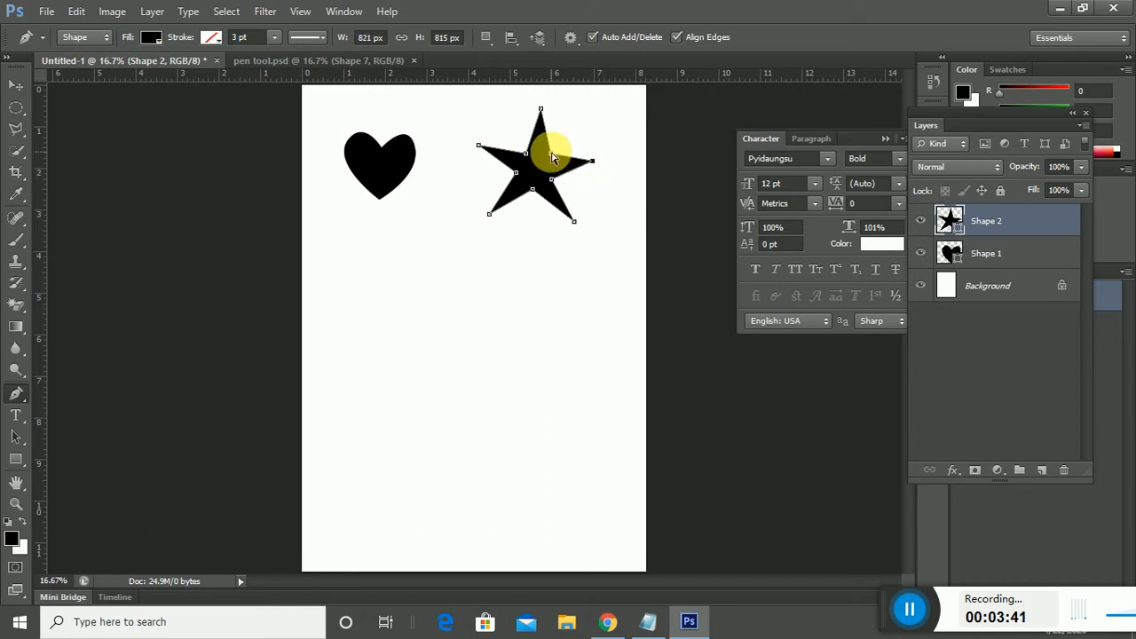
{"action": "left_click", "coordinate": [82, 37]}
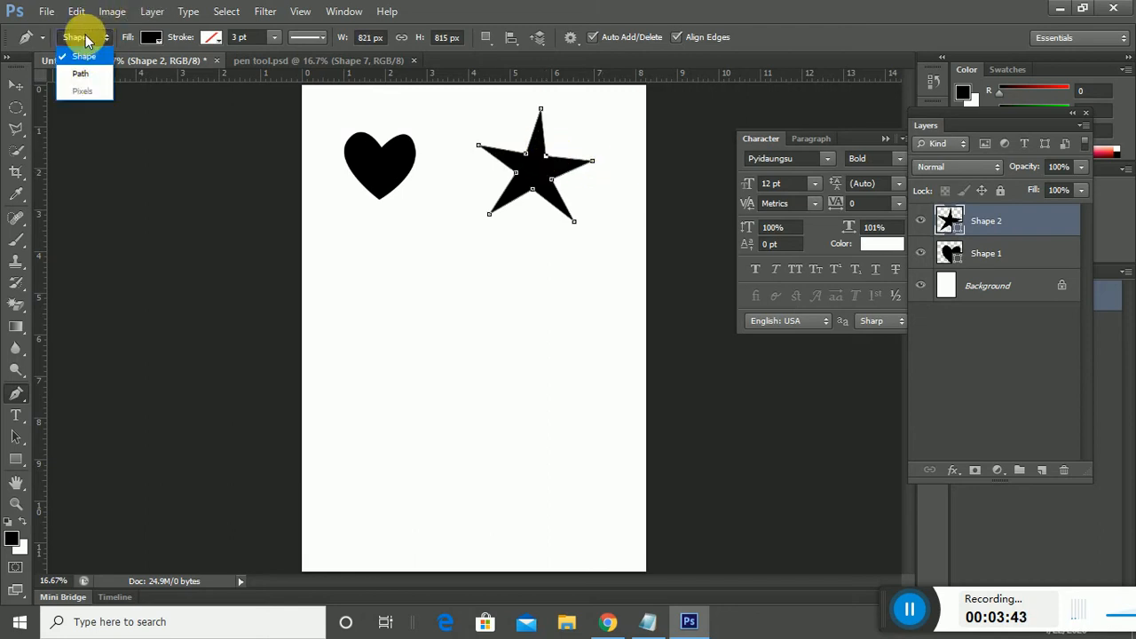
{"action": "left_click", "coordinate": [582, 154]}
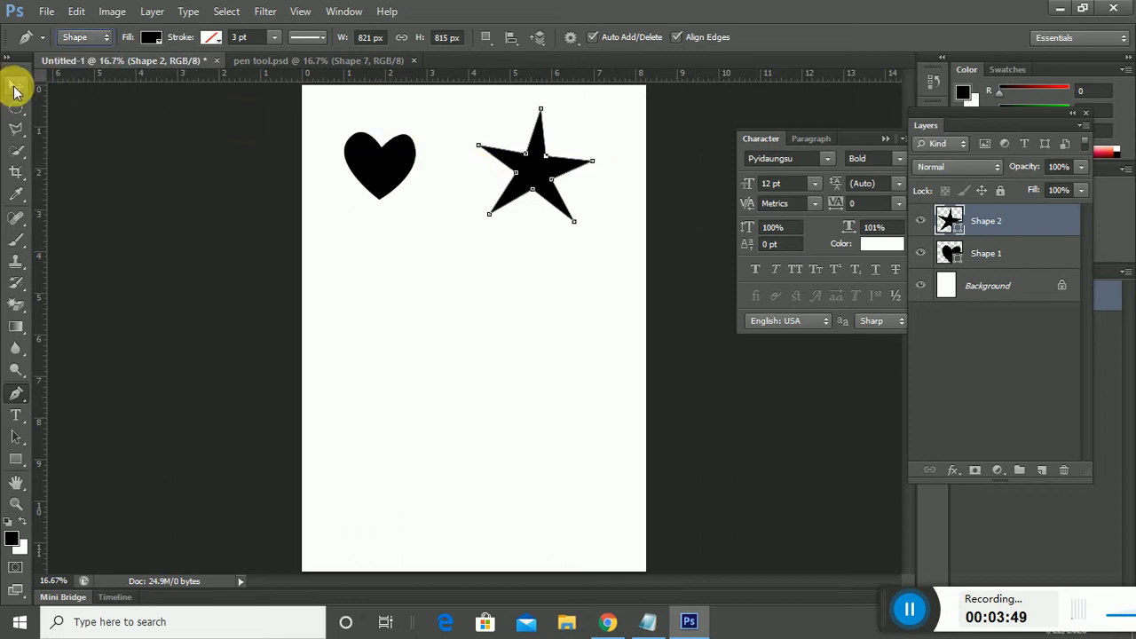
Step: Scale the star down to about 2.14 x 2.20 in and deselect it
{"action": "left_click", "coordinate": [16, 85]}
{"action": "left_click_drag", "start_coordinate": [592, 222], "coordinate": [569, 200]}
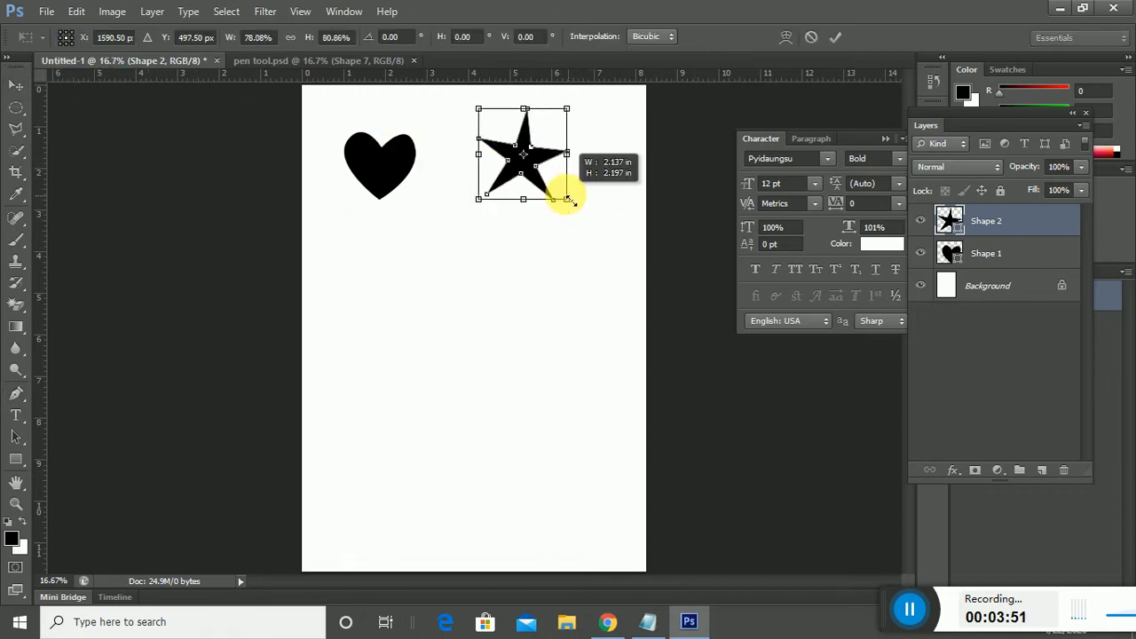
{"action": "left_click", "coordinate": [834, 39]}
{"action": "left_click", "coordinate": [430, 247]}
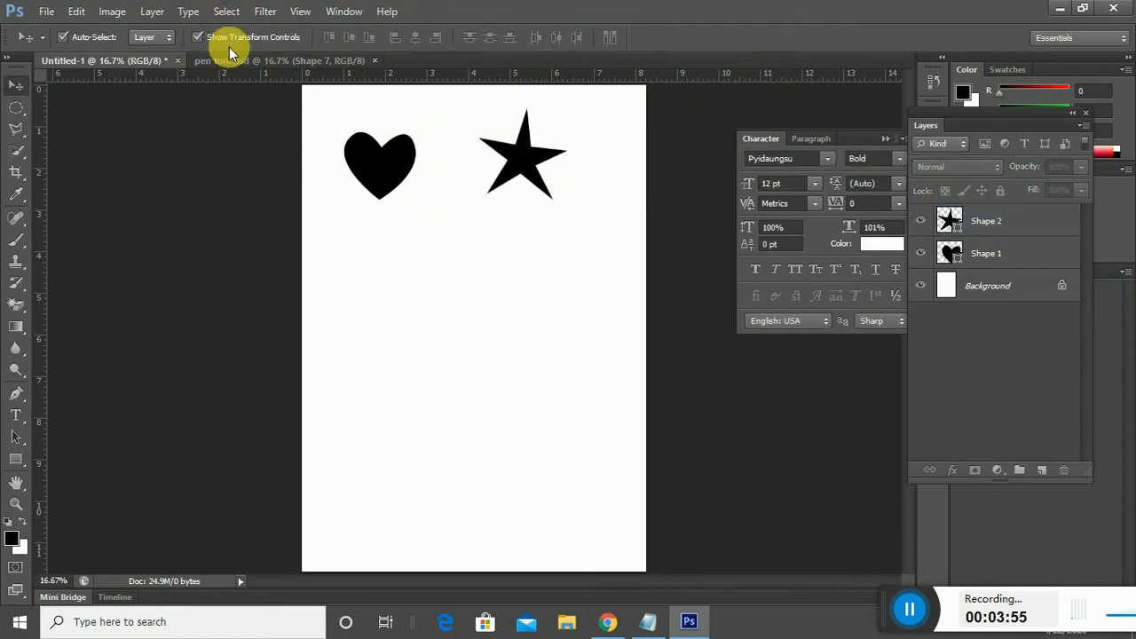
Step: Check the club in pen tool.psd and draw a rough version below the heart with three pointed lobes and a stem, about 1252 x 1080 px
{"action": "left_click", "coordinate": [226, 56]}
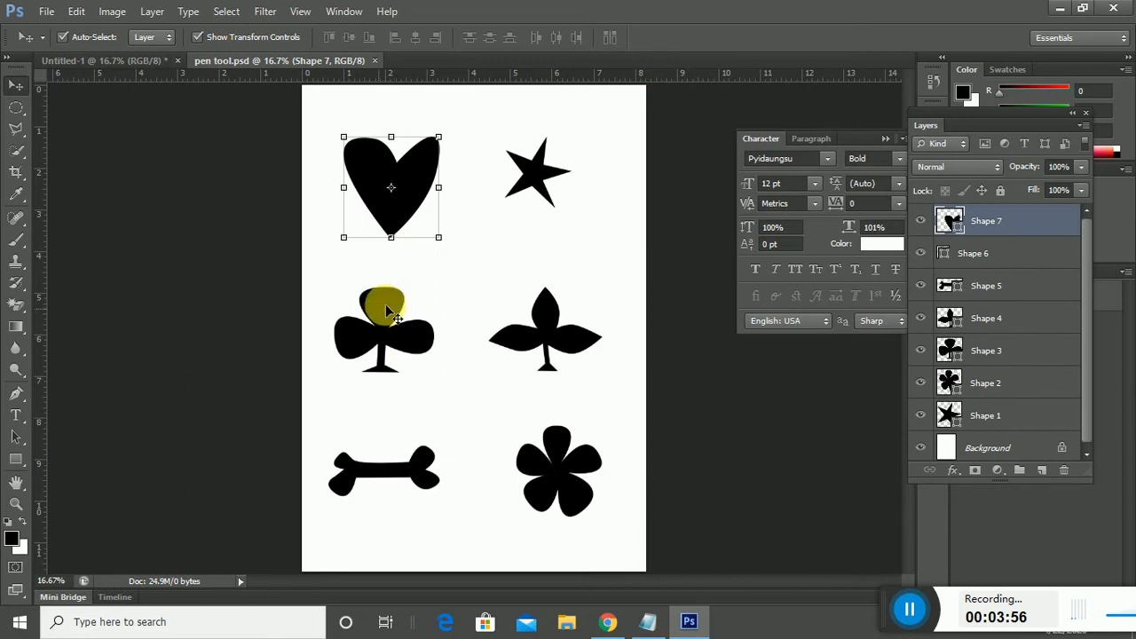
{"action": "left_click", "coordinate": [144, 60]}
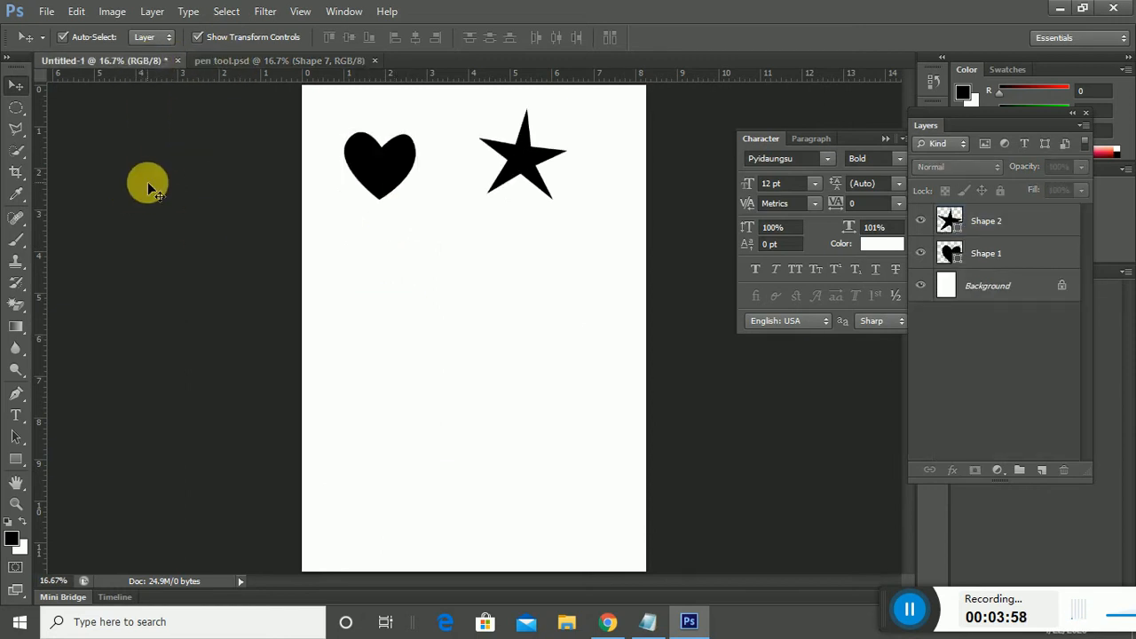
{"action": "left_click", "coordinate": [16, 394]}
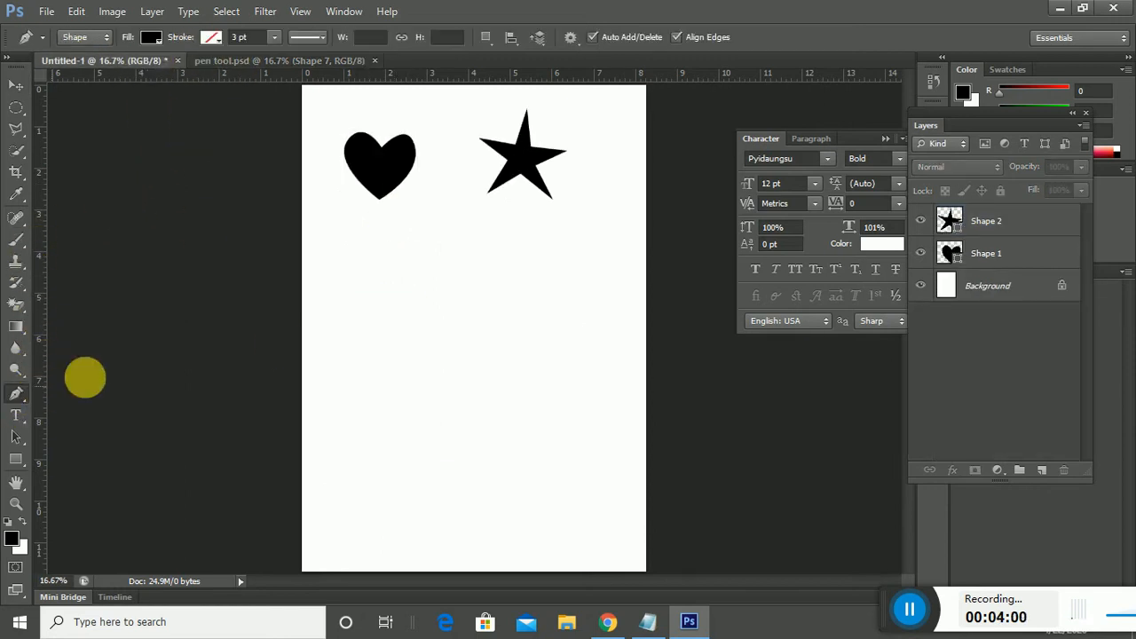
{"action": "left_click", "coordinate": [376, 316]}
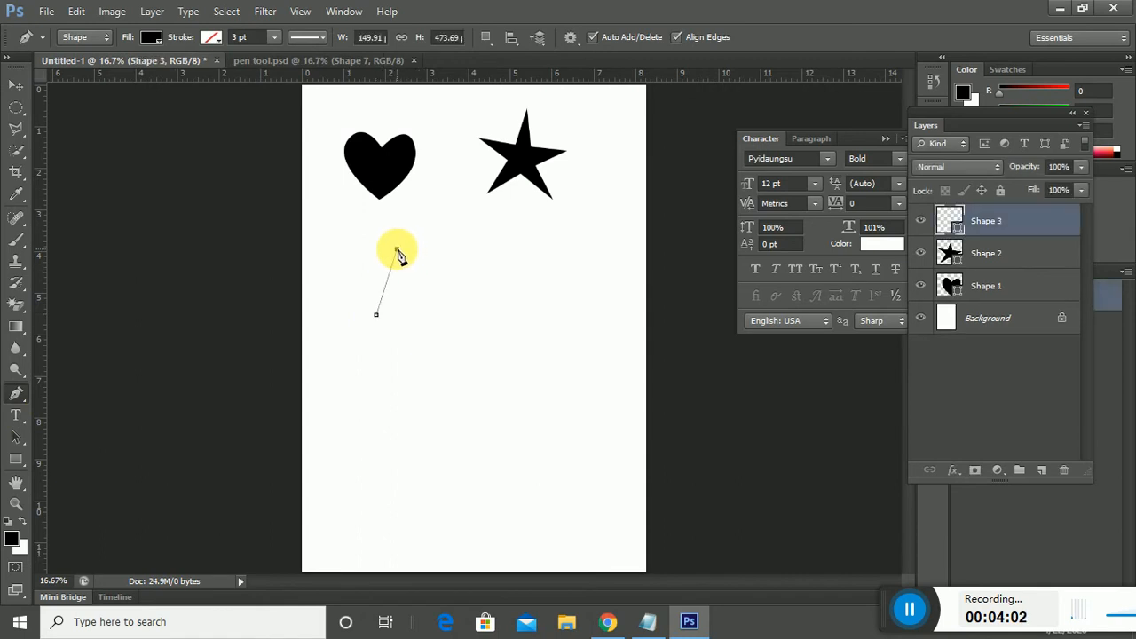
{"action": "left_click", "coordinate": [397, 249]}
{"action": "left_click", "coordinate": [407, 314]}
{"action": "left_click", "coordinate": [476, 341]}
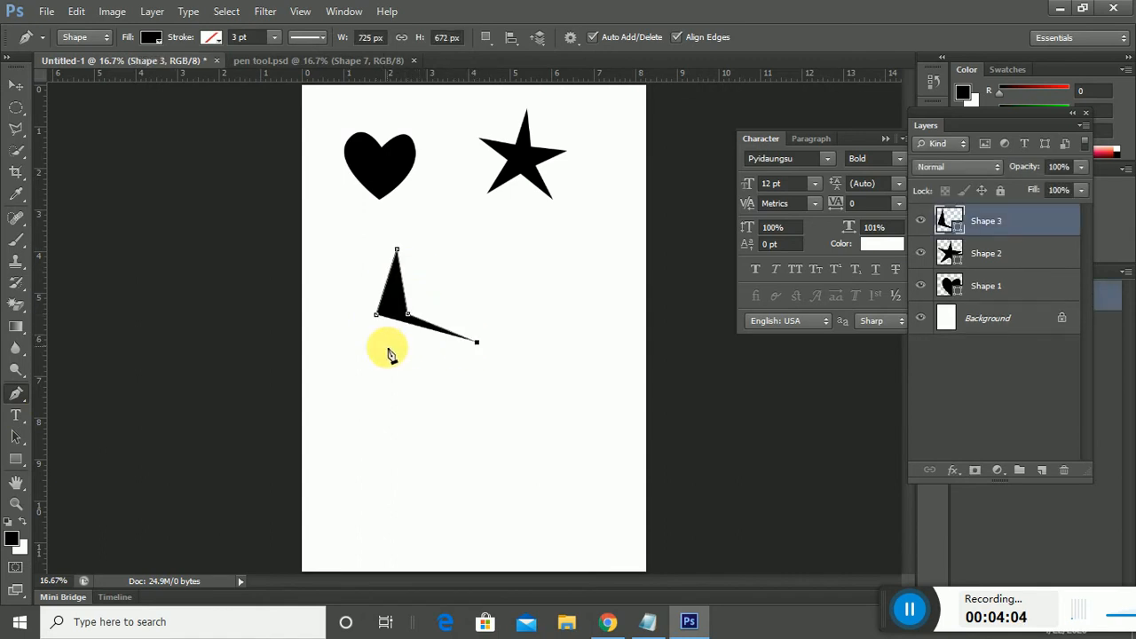
{"action": "left_click", "coordinate": [397, 348]}
{"action": "left_click", "coordinate": [414, 399]}
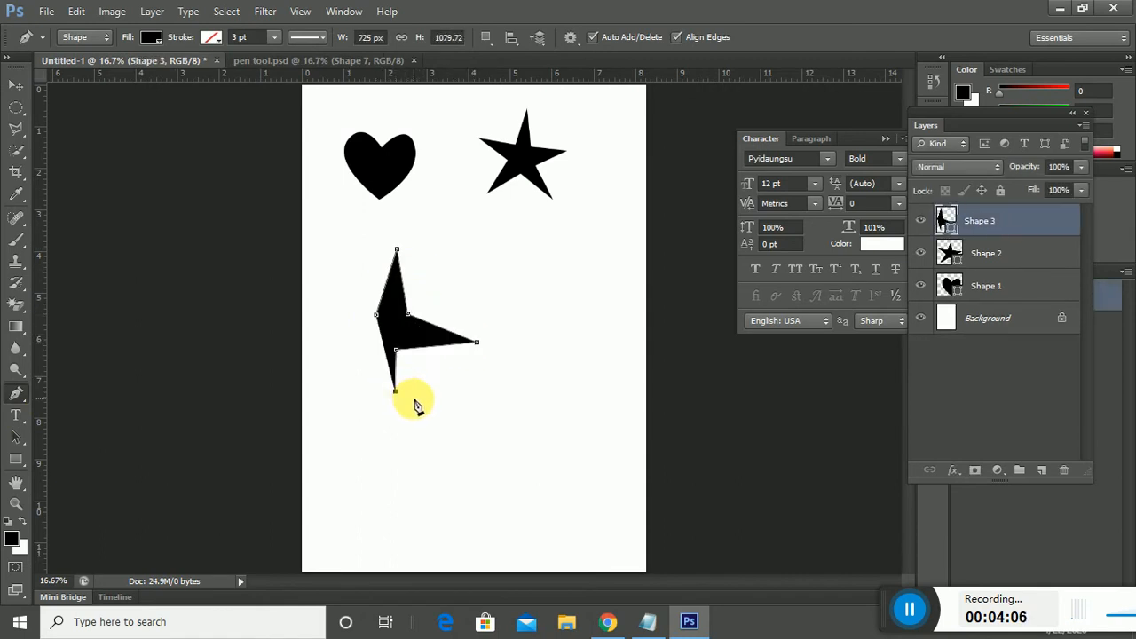
{"action": "left_click", "coordinate": [378, 399]}
{"action": "left_click", "coordinate": [388, 387]}
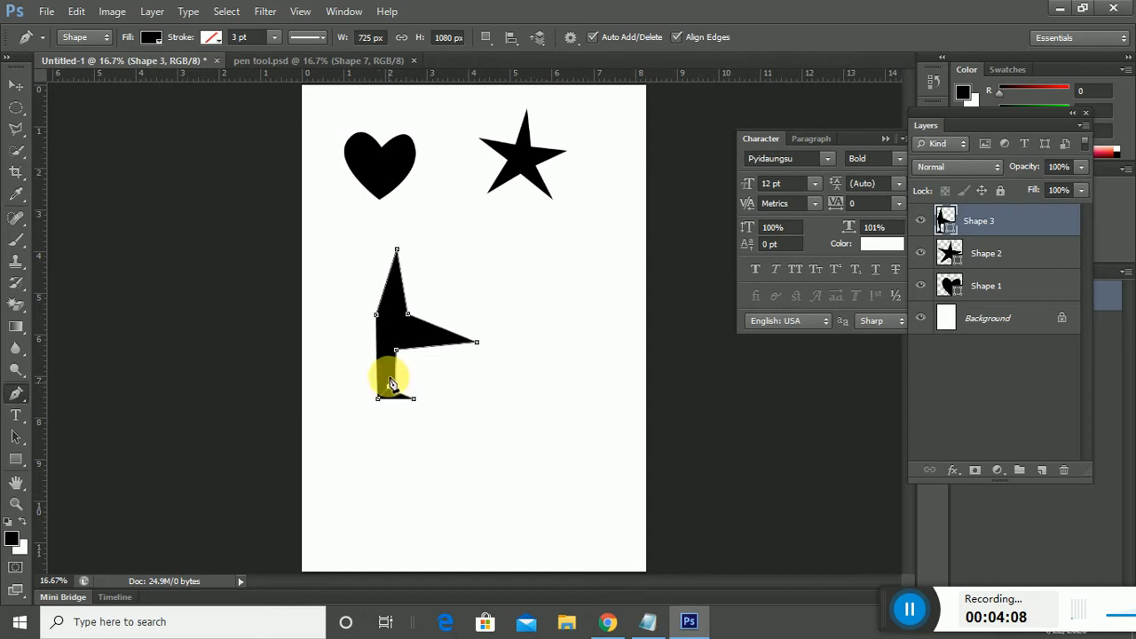
{"action": "left_click", "coordinate": [391, 351]}
{"action": "left_click", "coordinate": [304, 320]}
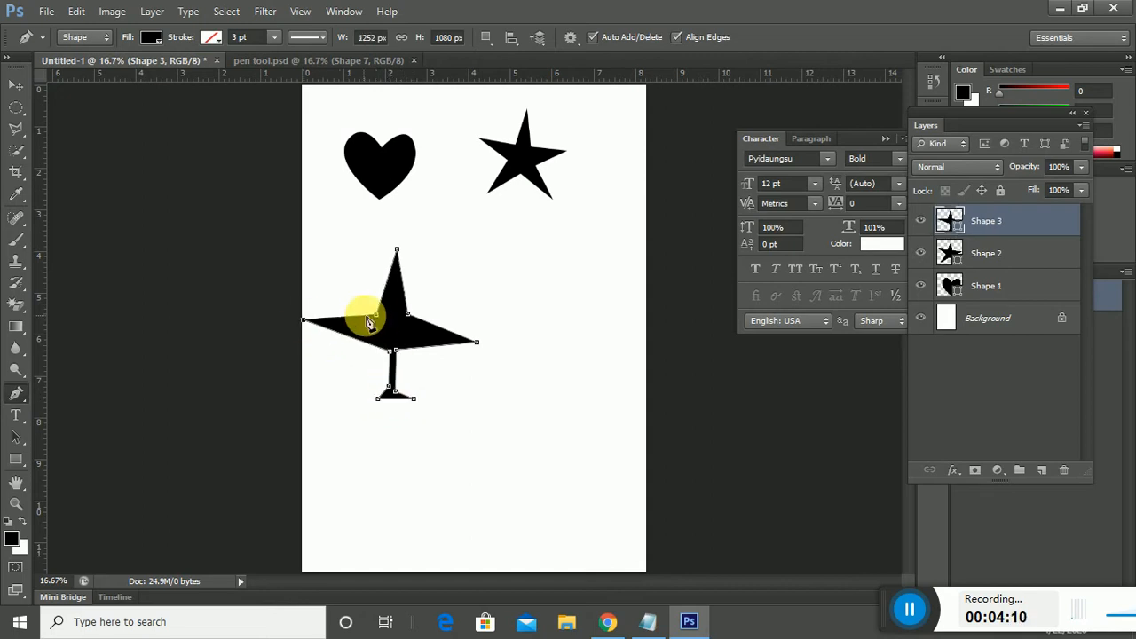
{"action": "left_click", "coordinate": [377, 317]}
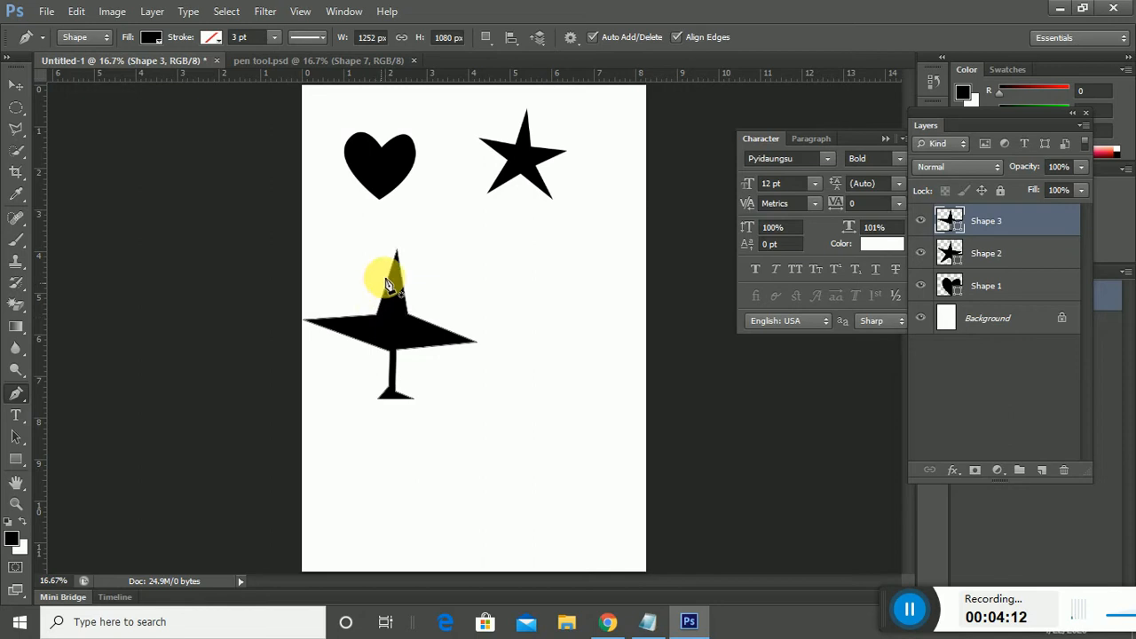
Step: Round the club's pointed top, right and left lobes with the Convert Point tool
{"action": "left_click_drag", "start_coordinate": [18, 391], "coordinate": [74, 450]}
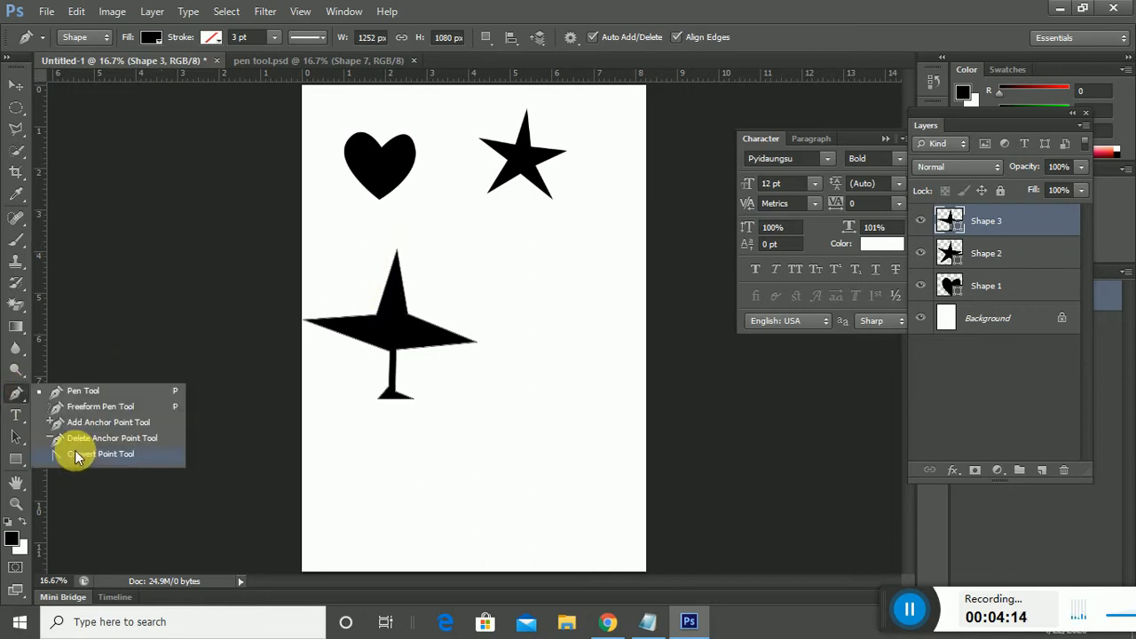
{"action": "left_click", "coordinate": [89, 453]}
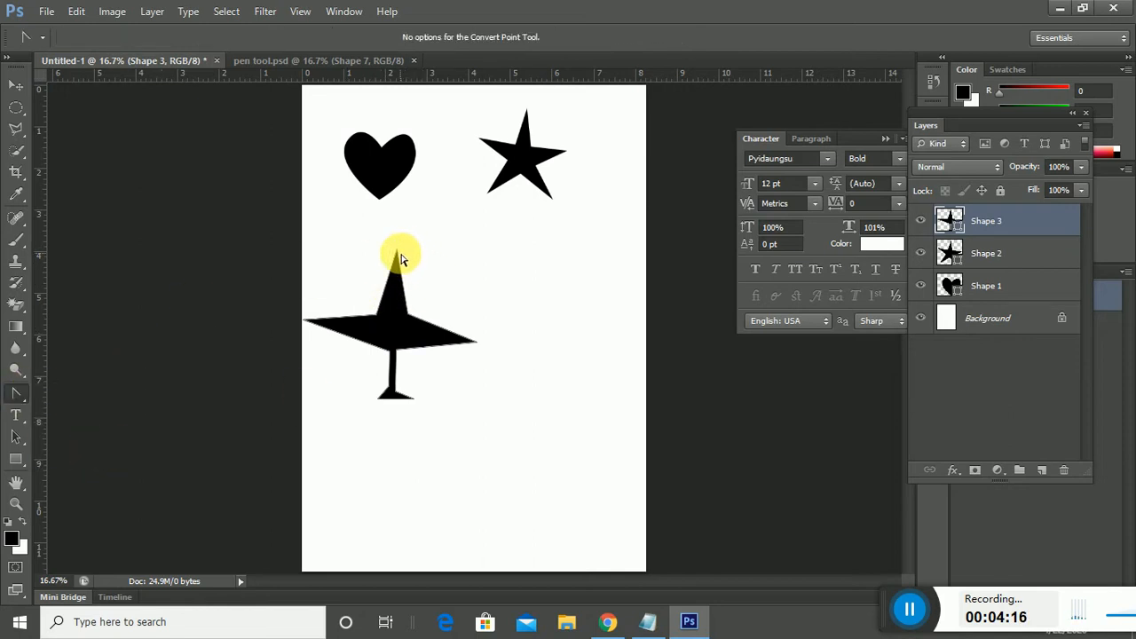
{"action": "left_click_drag", "start_coordinate": [397, 251], "coordinate": [457, 251]}
{"action": "left_click_drag", "start_coordinate": [477, 343], "coordinate": [469, 397]}
{"action": "left_click_drag", "start_coordinate": [305, 323], "coordinate": [306, 257]}
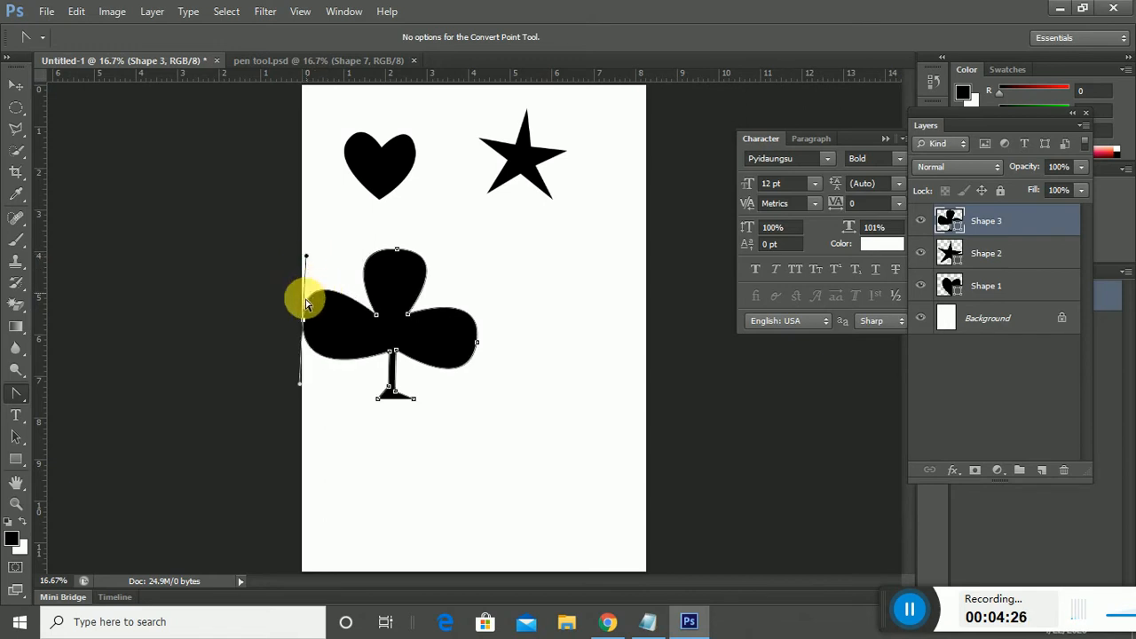
Step: Refine the club by shifting the left lobe's anchor inward, moving the upper-left notch right, and raising and levelling the top lobe's curve
{"action": "left_click_drag", "start_coordinate": [304, 319], "coordinate": [325, 272]}
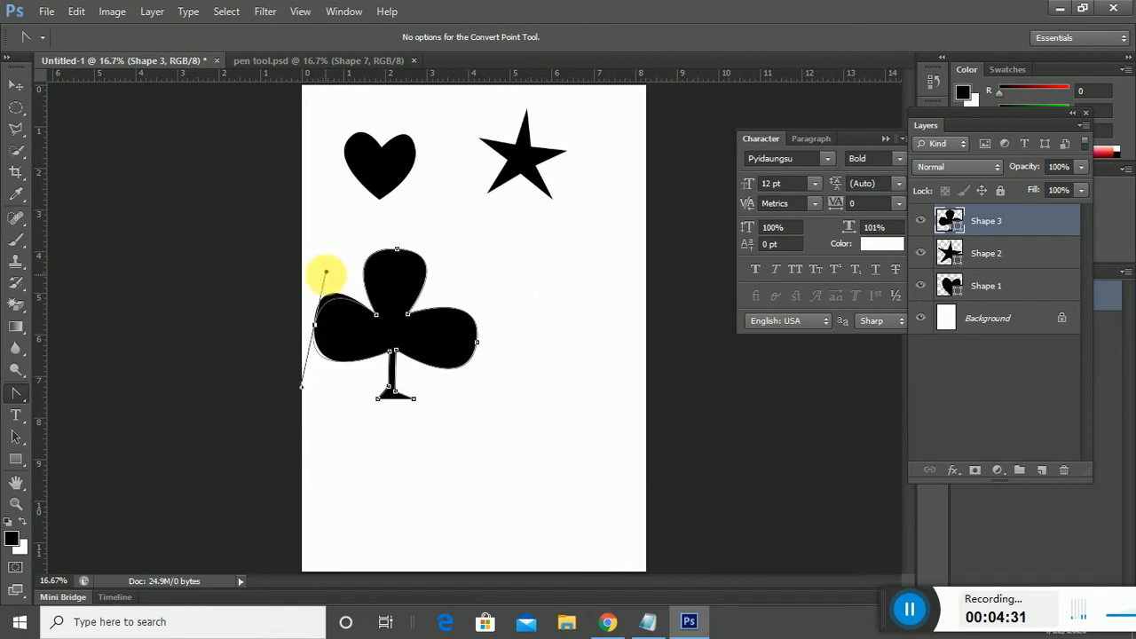
{"action": "left_click", "coordinate": [376, 315]}
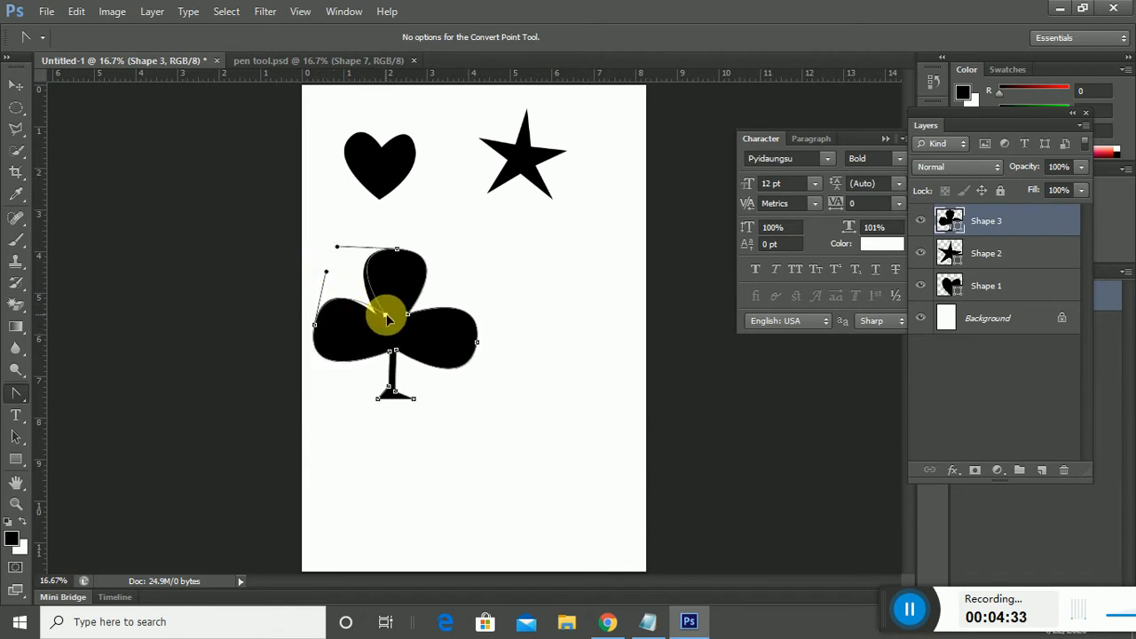
{"action": "left_click", "coordinate": [386, 314]}
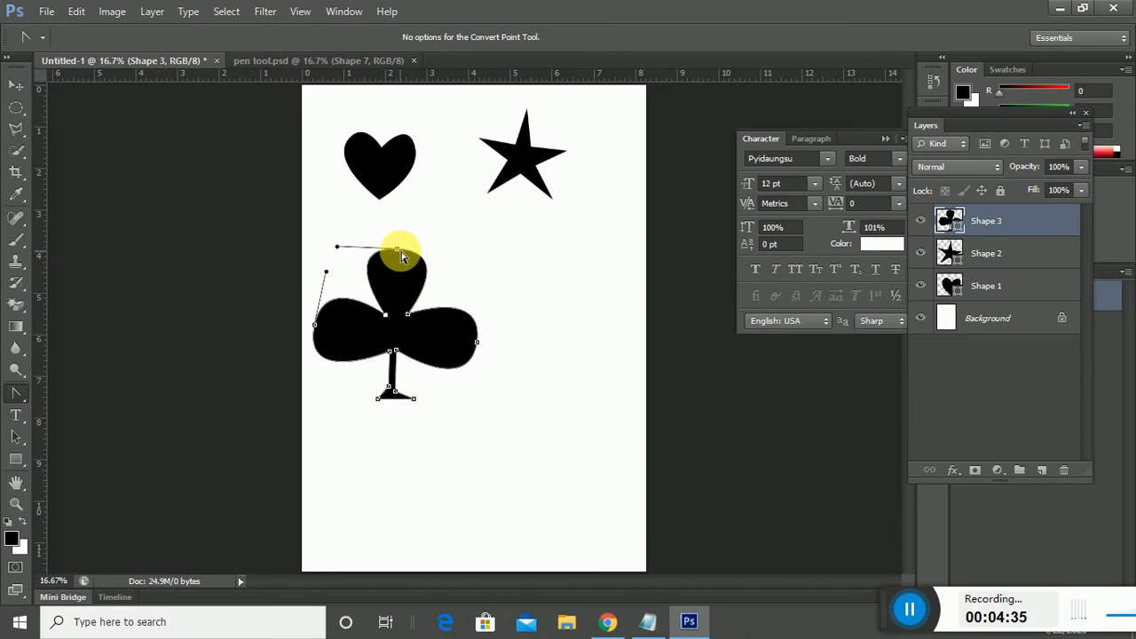
{"action": "left_click_drag", "start_coordinate": [398, 251], "coordinate": [465, 258]}
{"action": "left_click_drag", "start_coordinate": [397, 255], "coordinate": [396, 246]}
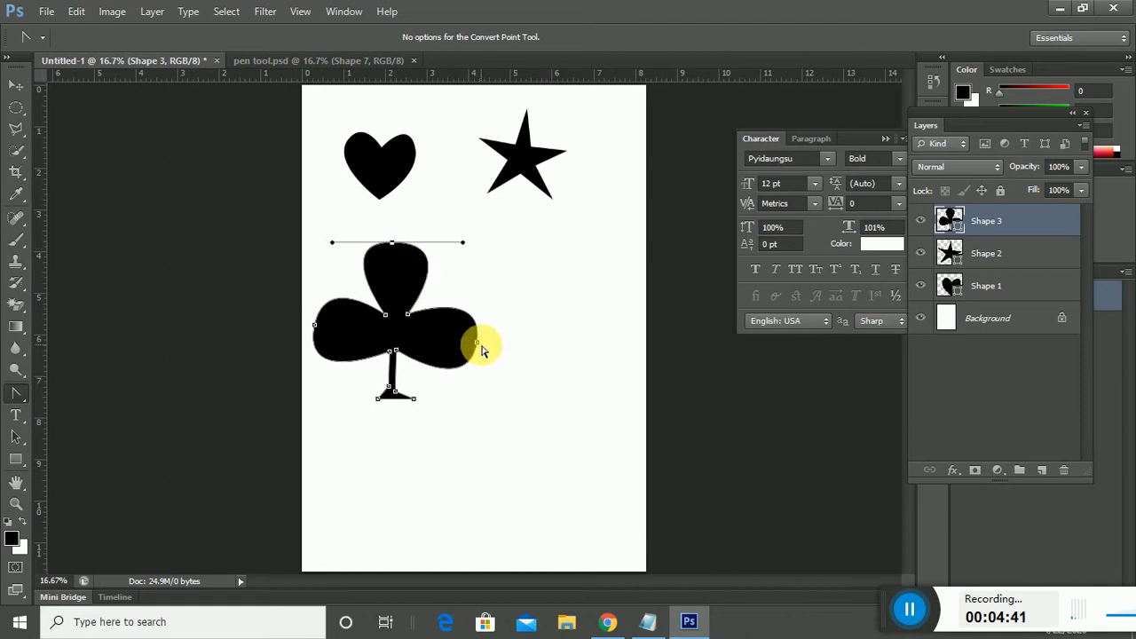
Step: Pull the club's right lobe inward with a vertical curve and widen and flatten the stem's base
{"action": "left_click_drag", "start_coordinate": [478, 343], "coordinate": [468, 396]}
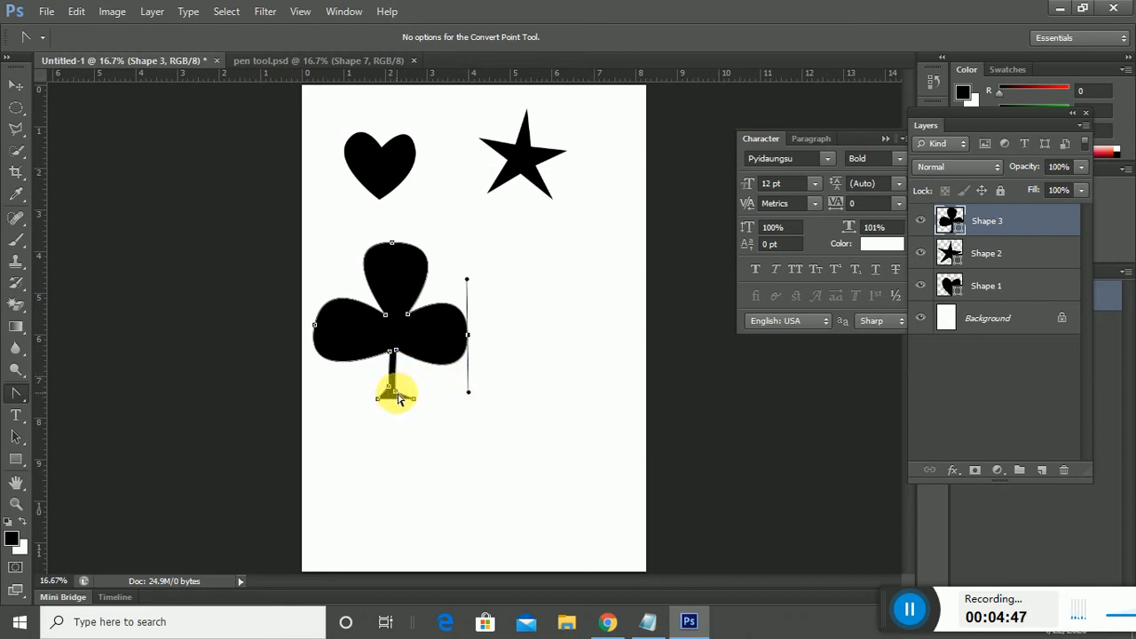
{"action": "left_click_drag", "start_coordinate": [396, 396], "coordinate": [384, 405]}
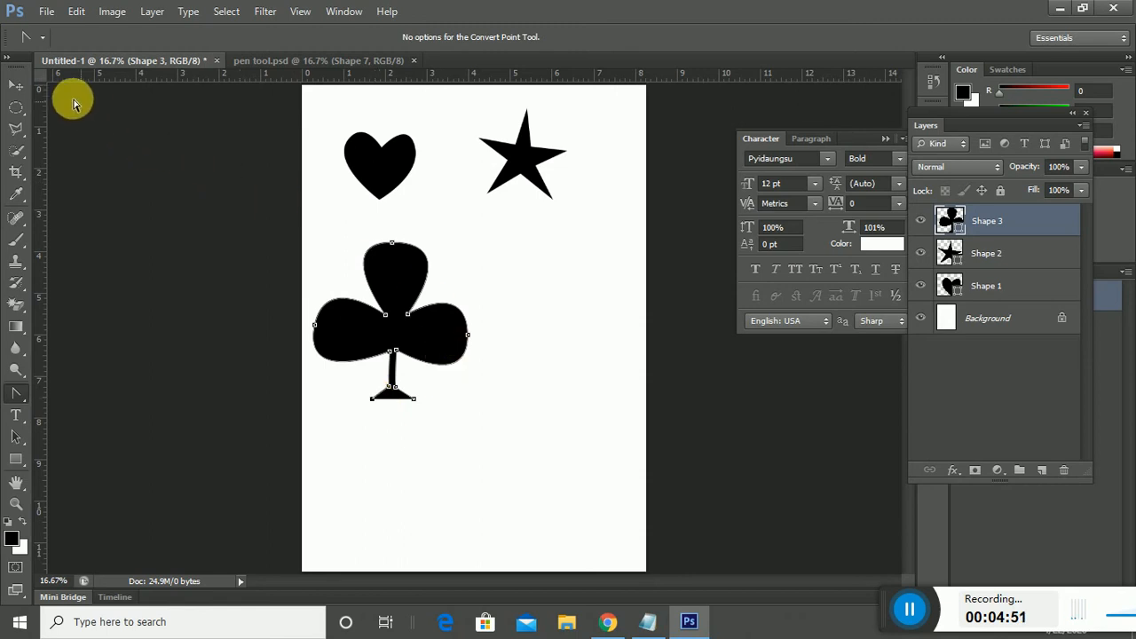
Step: Scale the club to about 66.7% width and 60.6% height and place it below the heart
{"action": "left_click", "coordinate": [15, 85]}
{"action": "left_click_drag", "start_coordinate": [465, 241], "coordinate": [405, 263]}
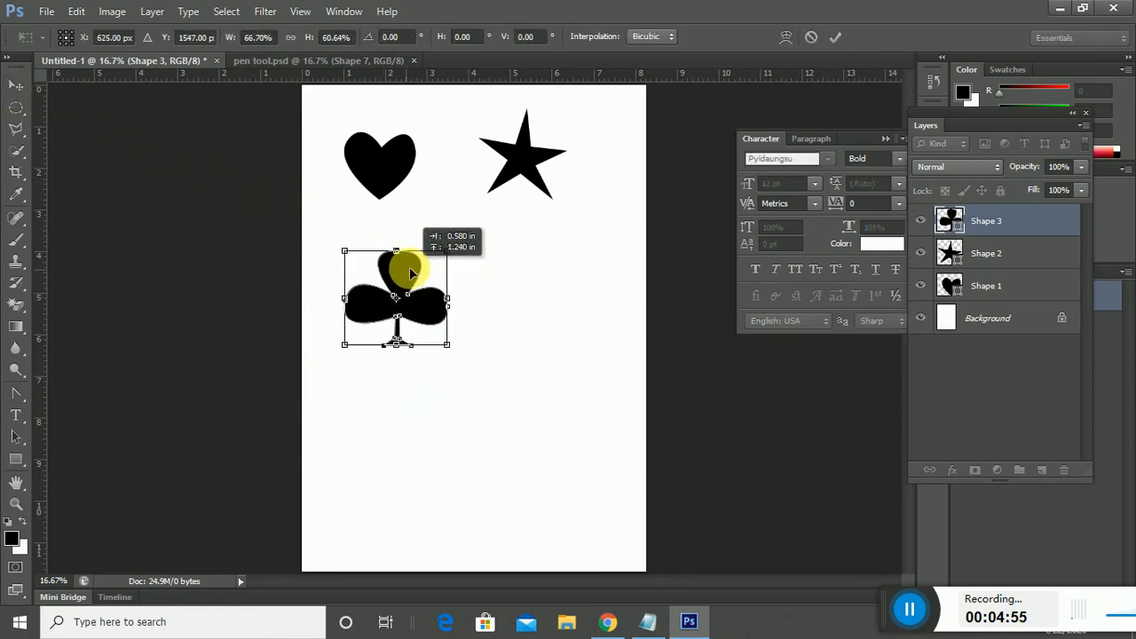
{"action": "left_click", "coordinate": [833, 41]}
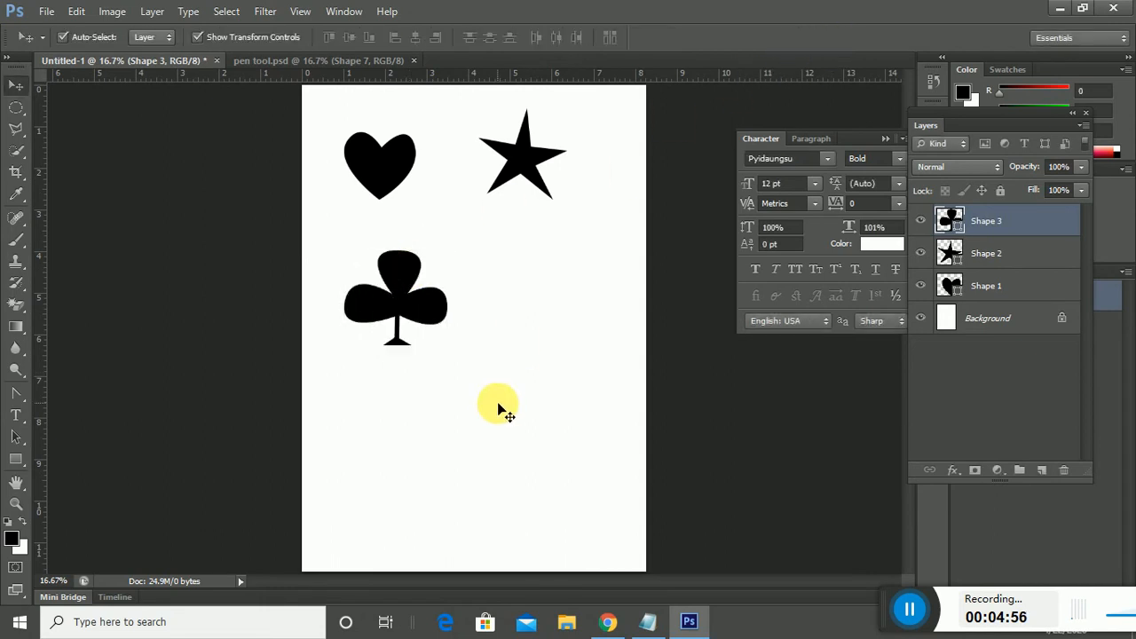
Step: Check the pointed-leaf club in pen tool.psd and start its Pen tool outline beside the club with straight-edged top and right lobes
{"action": "left_click", "coordinate": [217, 59]}
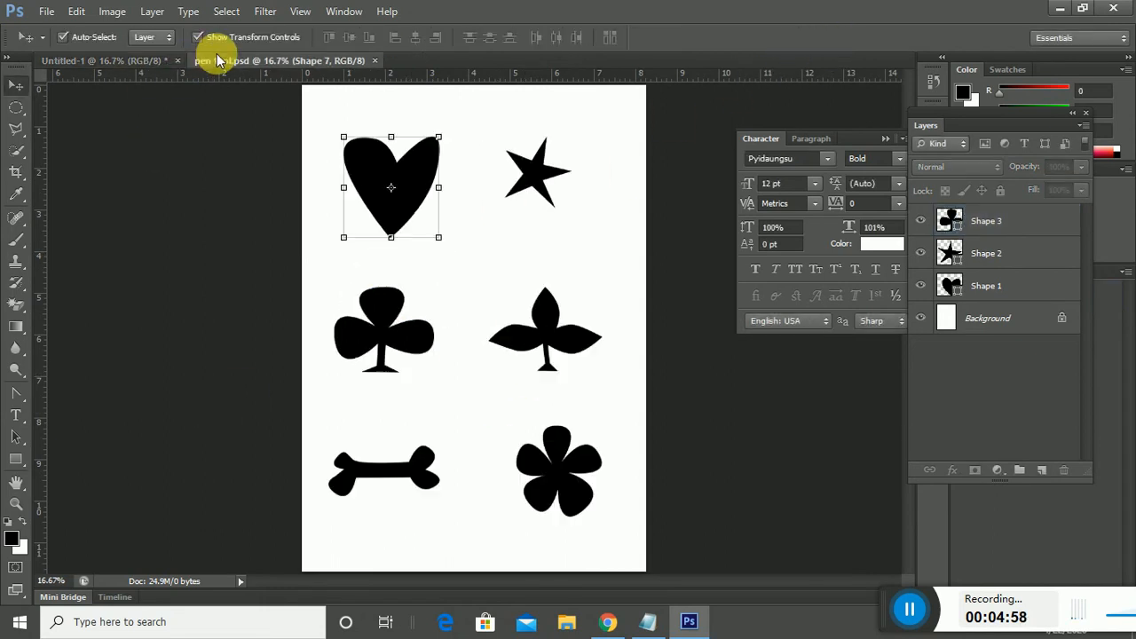
{"action": "left_click", "coordinate": [102, 60]}
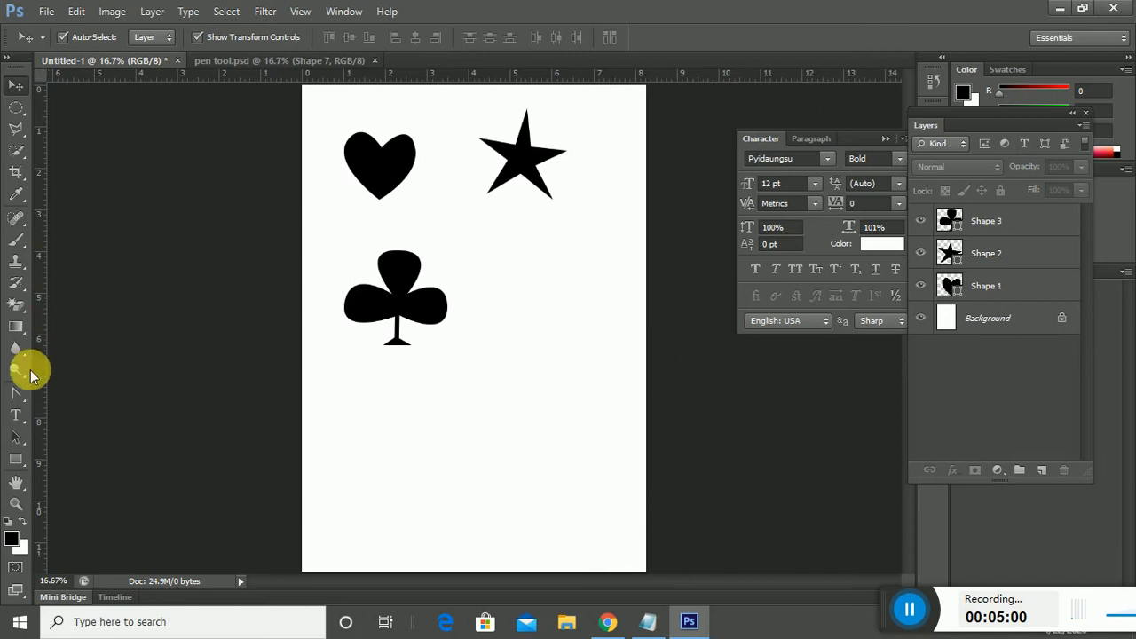
{"action": "left_click_drag", "start_coordinate": [18, 393], "coordinate": [57, 397]}
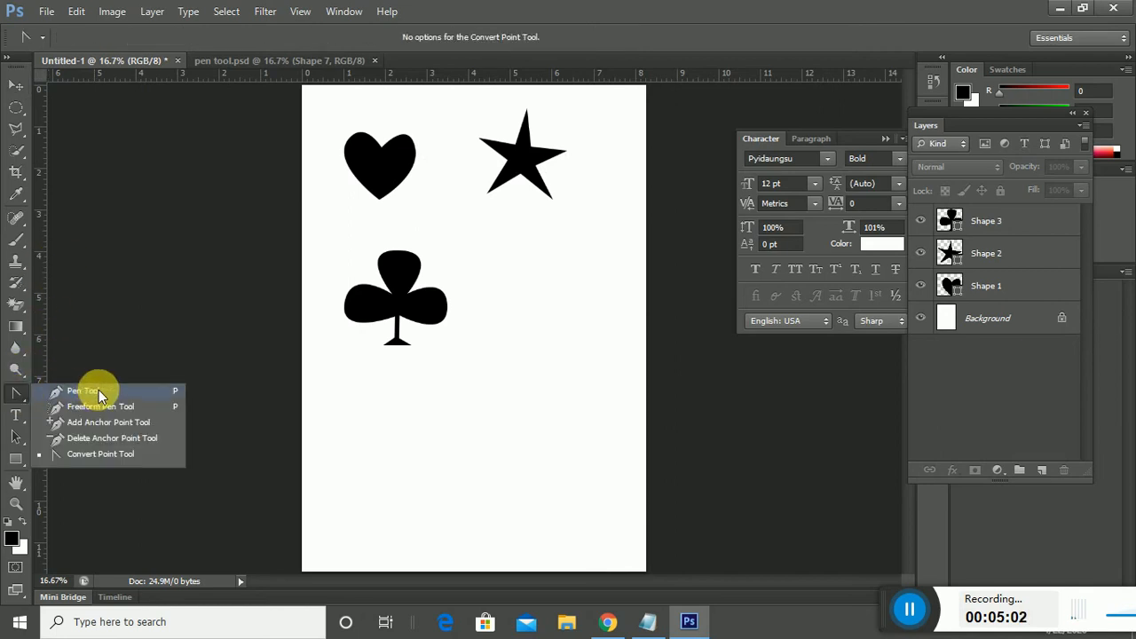
{"action": "left_click", "coordinate": [89, 392]}
{"action": "left_click", "coordinate": [535, 302]}
{"action": "left_click", "coordinate": [556, 231]}
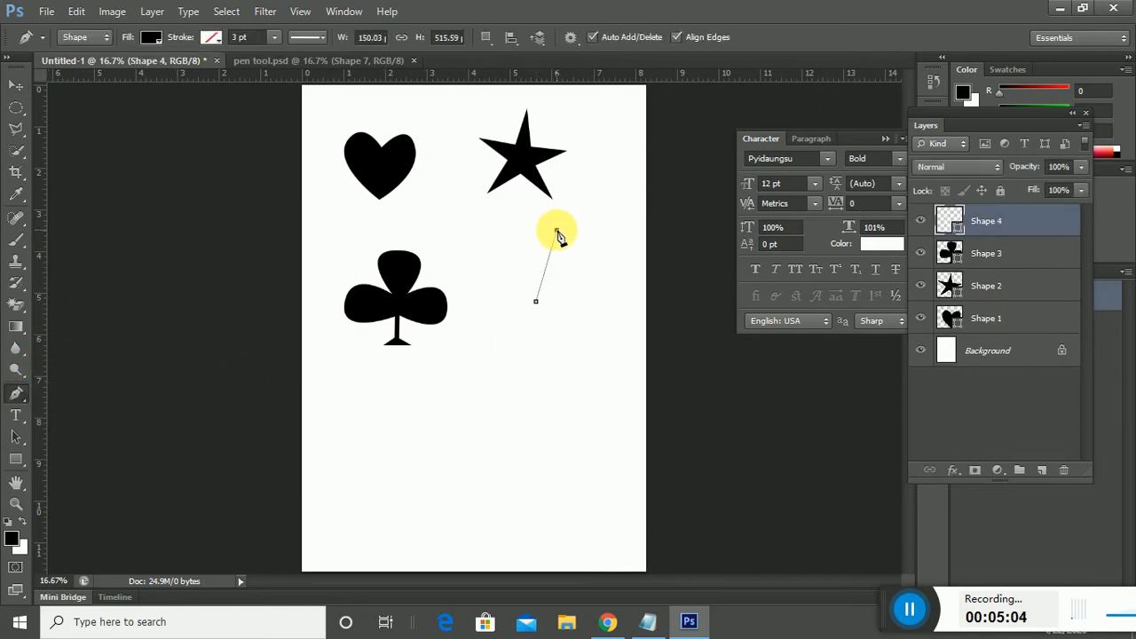
{"action": "left_click", "coordinate": [571, 301]}
{"action": "left_click", "coordinate": [623, 324]}
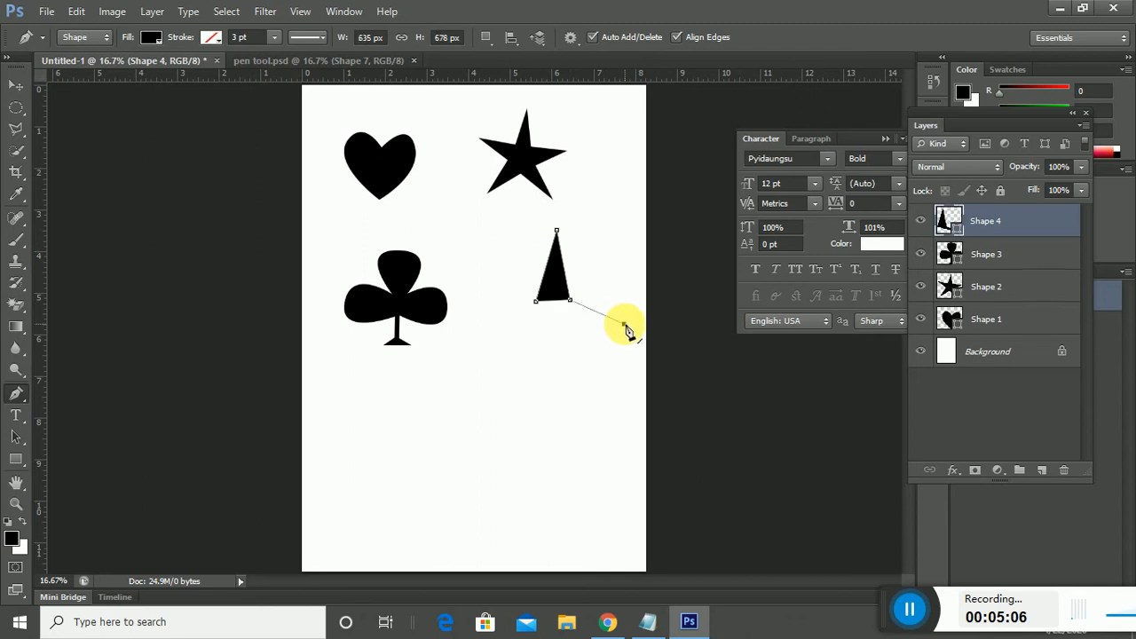
{"action": "left_click", "coordinate": [559, 328]}
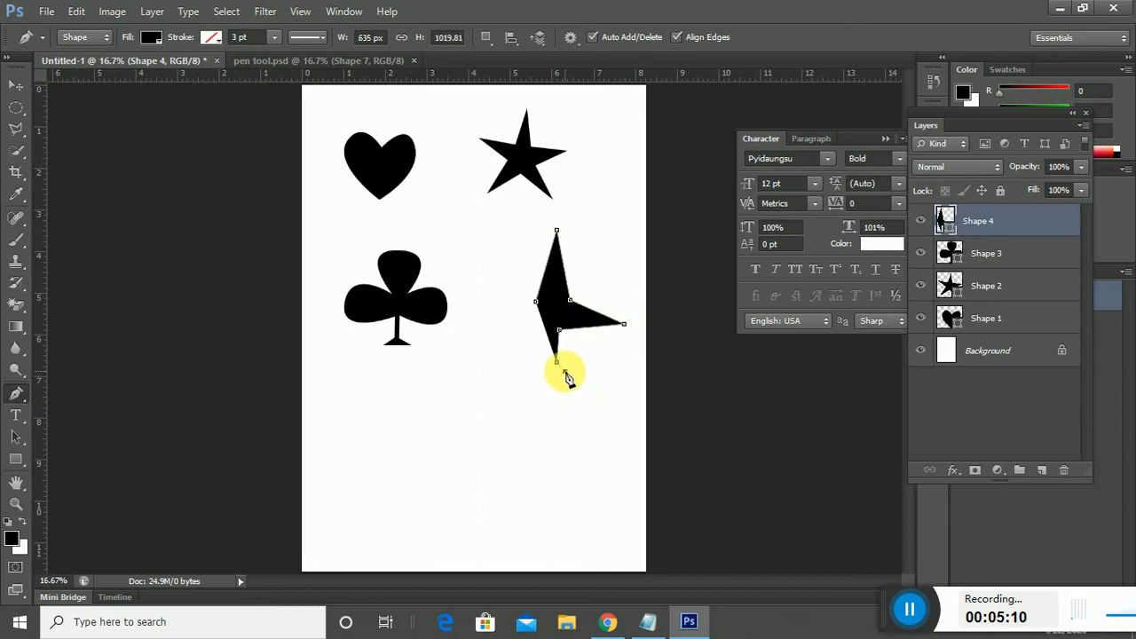
Step: Add the stem with a flared base and the pointed left lobe, closing the outline at about 1090 x 1020 px
{"action": "left_click", "coordinate": [553, 370]}
{"action": "left_click", "coordinate": [551, 361]}
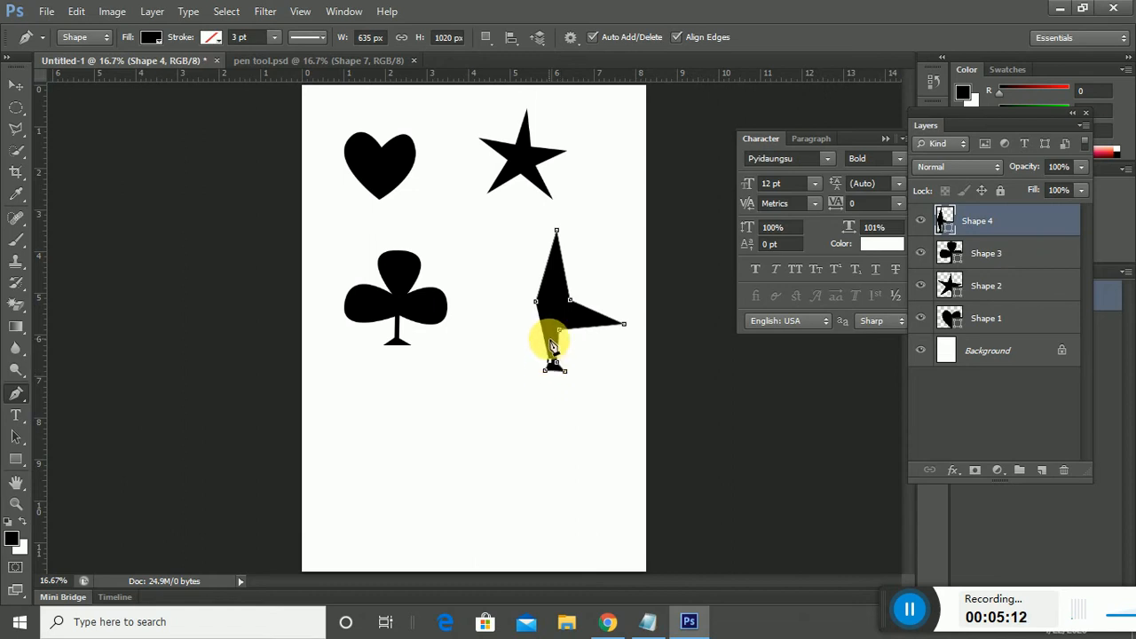
{"action": "left_click", "coordinate": [551, 334]}
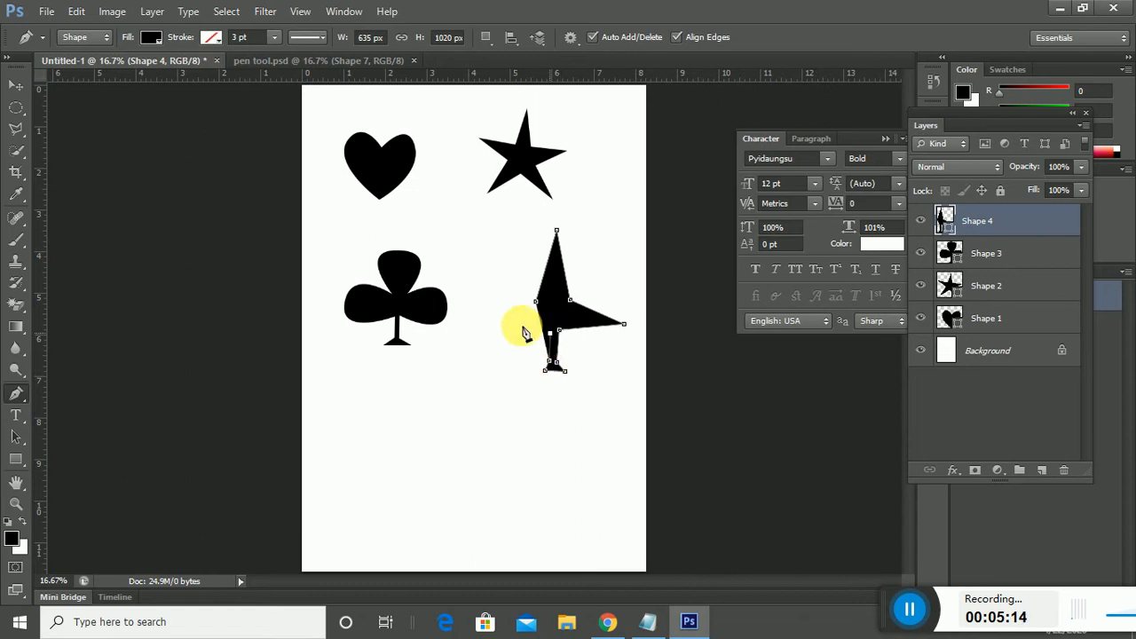
{"action": "left_click", "coordinate": [472, 306]}
{"action": "left_click", "coordinate": [535, 301]}
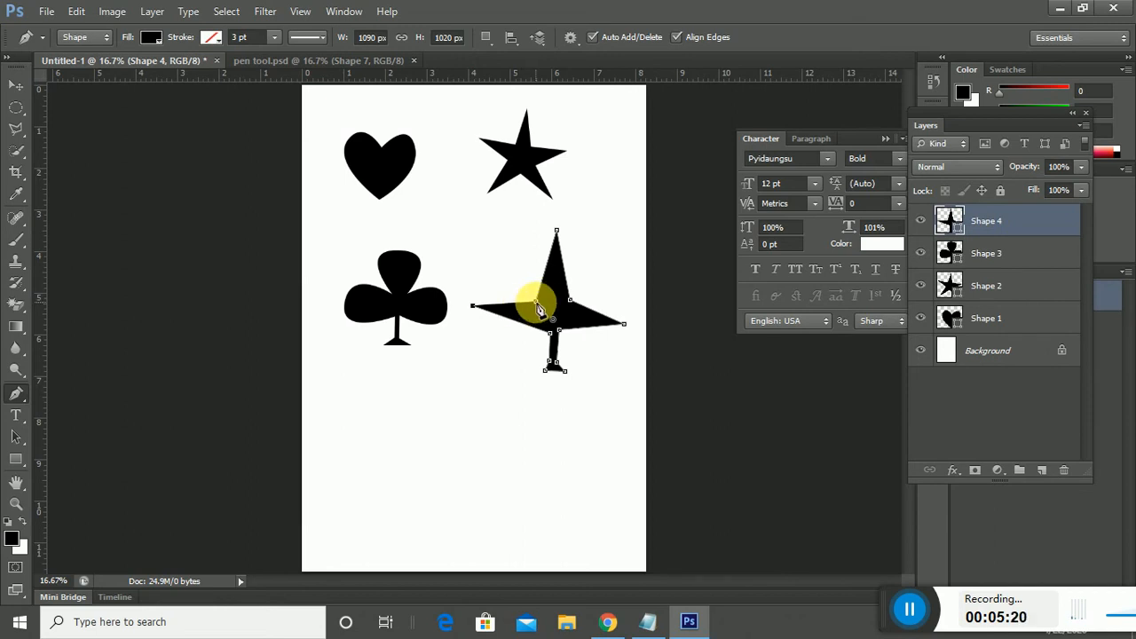
{"action": "key", "text": "Return"}
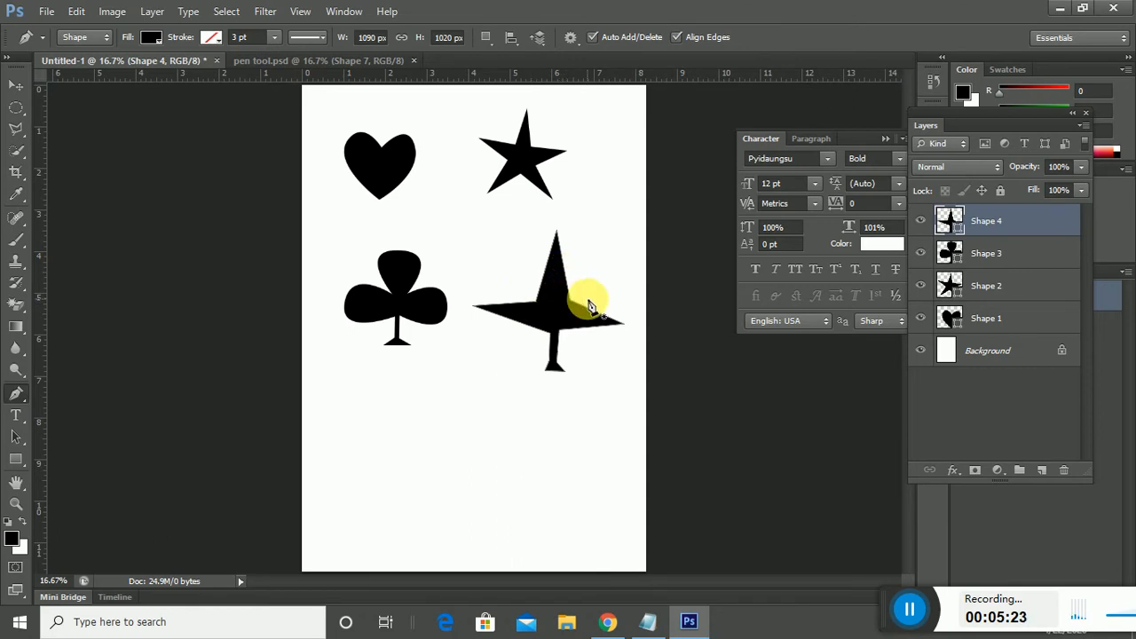
Step: Bulge the sides of the top, right and left lobes into leaf shapes with the Add Anchor Point tool, keeping the tips pointed
{"action": "left_click_drag", "start_coordinate": [16, 393], "coordinate": [52, 446]}
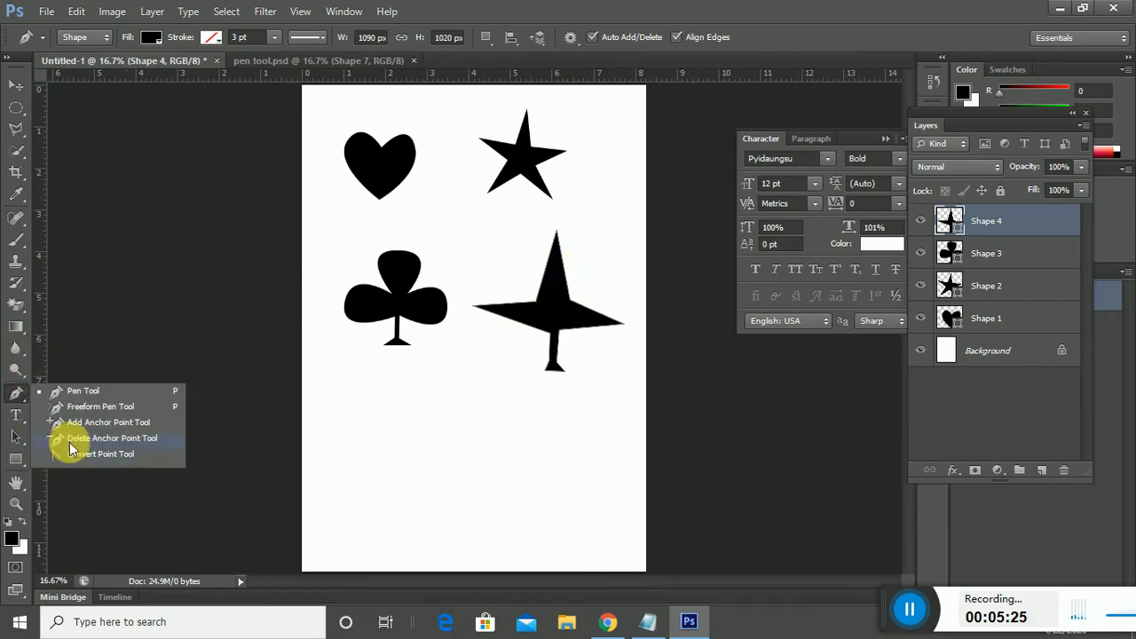
{"action": "left_click", "coordinate": [76, 429]}
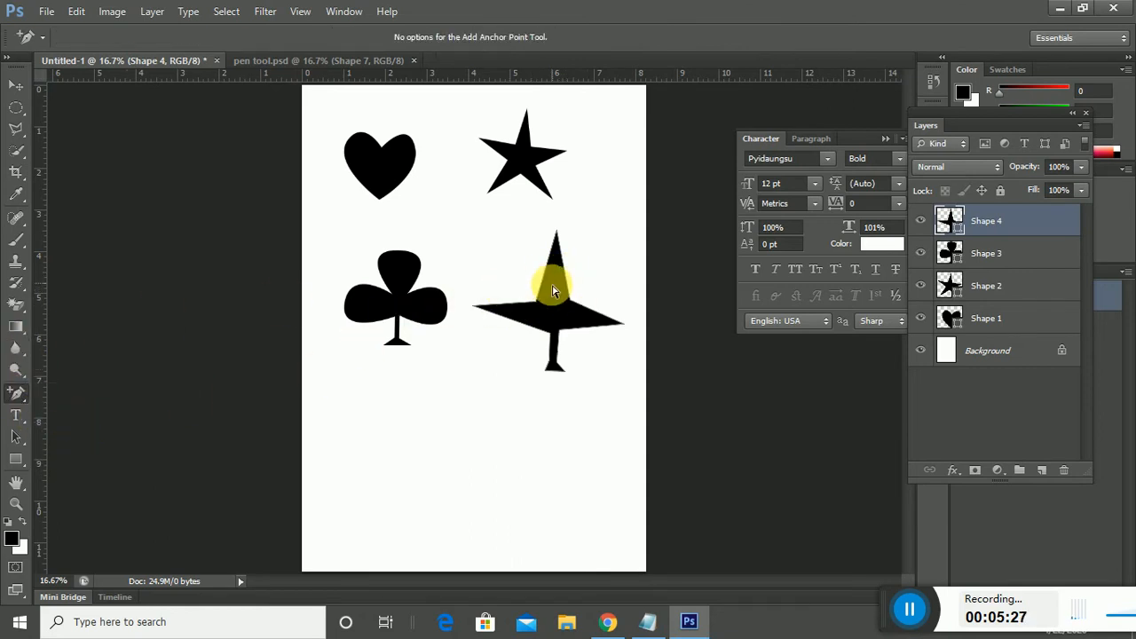
{"action": "left_click_drag", "start_coordinate": [565, 277], "coordinate": [529, 271]}
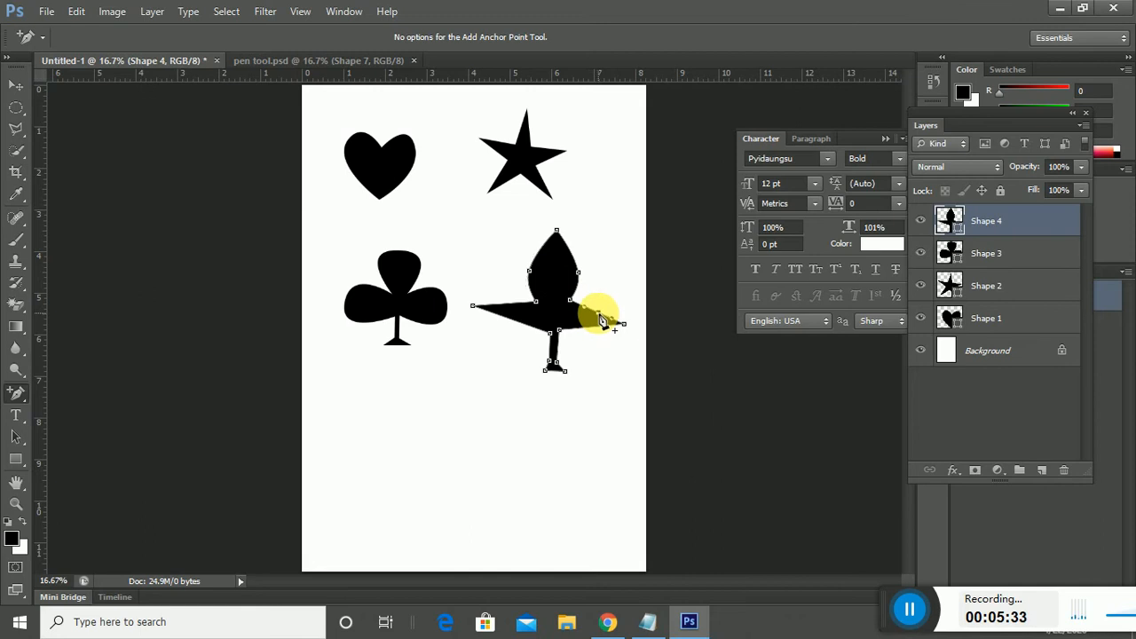
{"action": "mouse_move", "coordinate": [600, 321]}
{"action": "left_mouse_down"}
{"action": "mouse_move", "coordinate": [601, 296]}
{"action": "mouse_move", "coordinate": [591, 342]}
{"action": "left_mouse_up"}
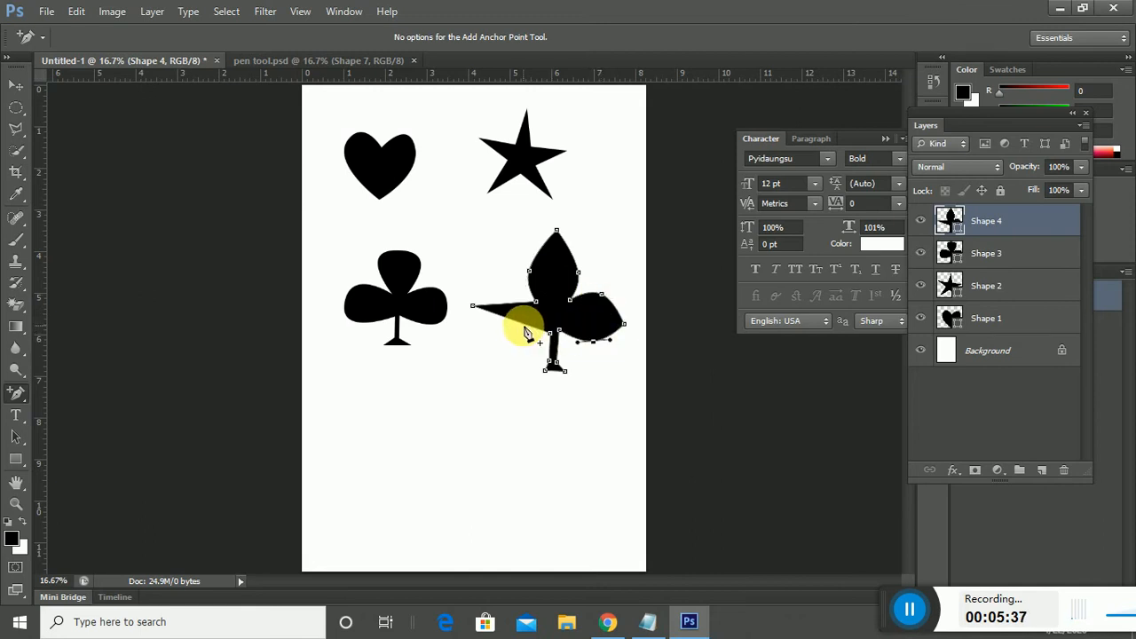
{"action": "left_click_drag", "start_coordinate": [519, 325], "coordinate": [504, 289]}
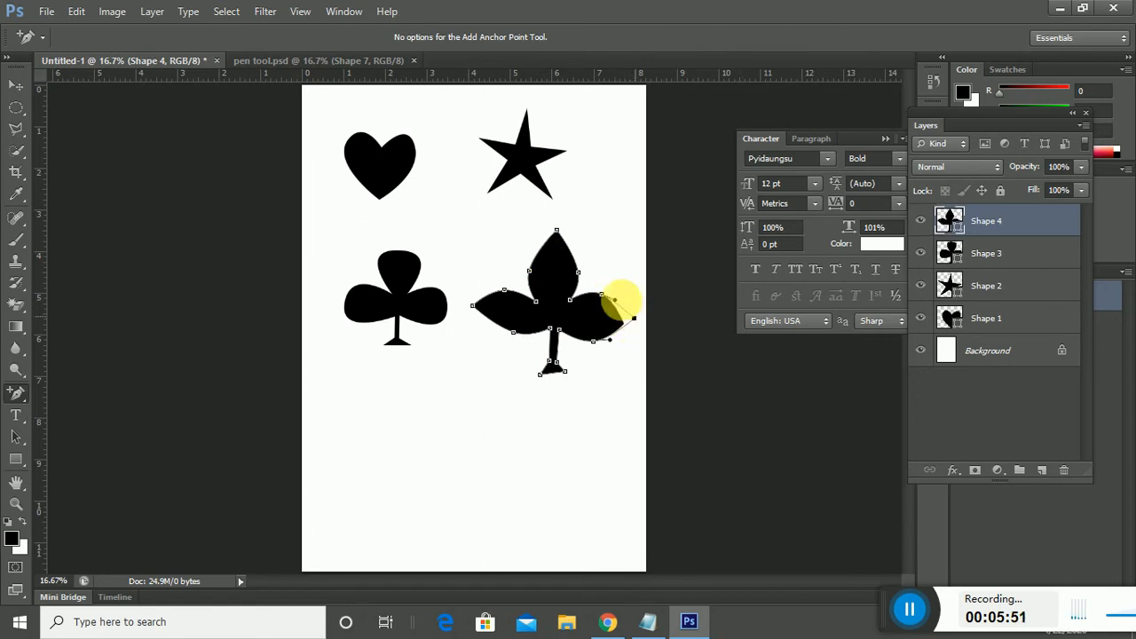
Step: Scale the leaf shape to about 58.8% width and 60.3% height and position it level with the club
{"action": "left_click", "coordinate": [16, 85]}
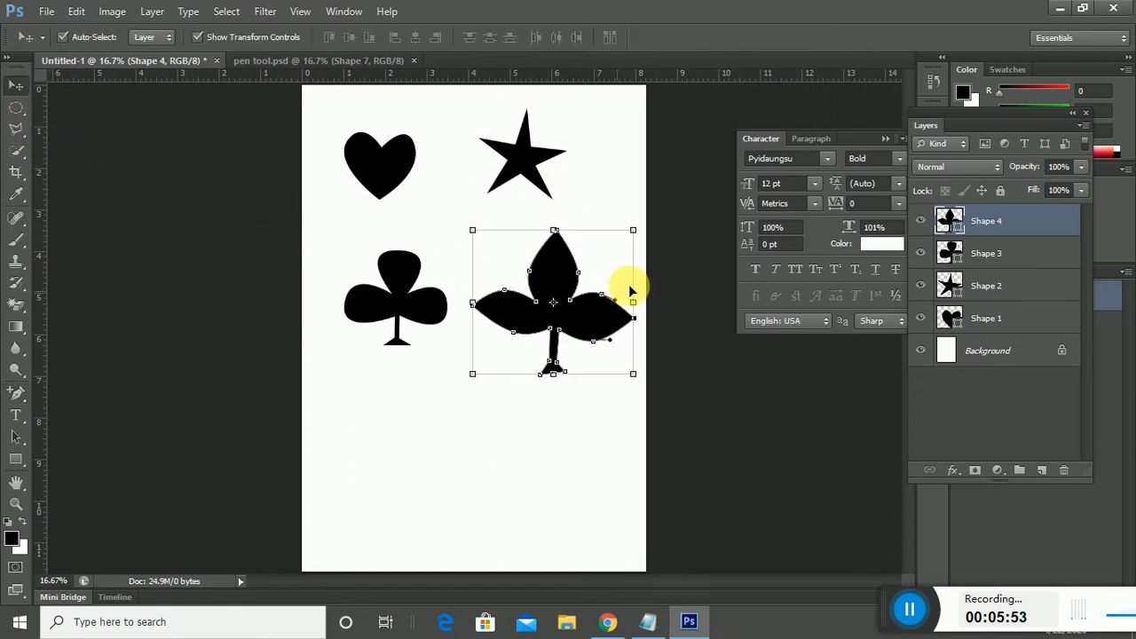
{"action": "left_click_drag", "start_coordinate": [633, 227], "coordinate": [537, 280]}
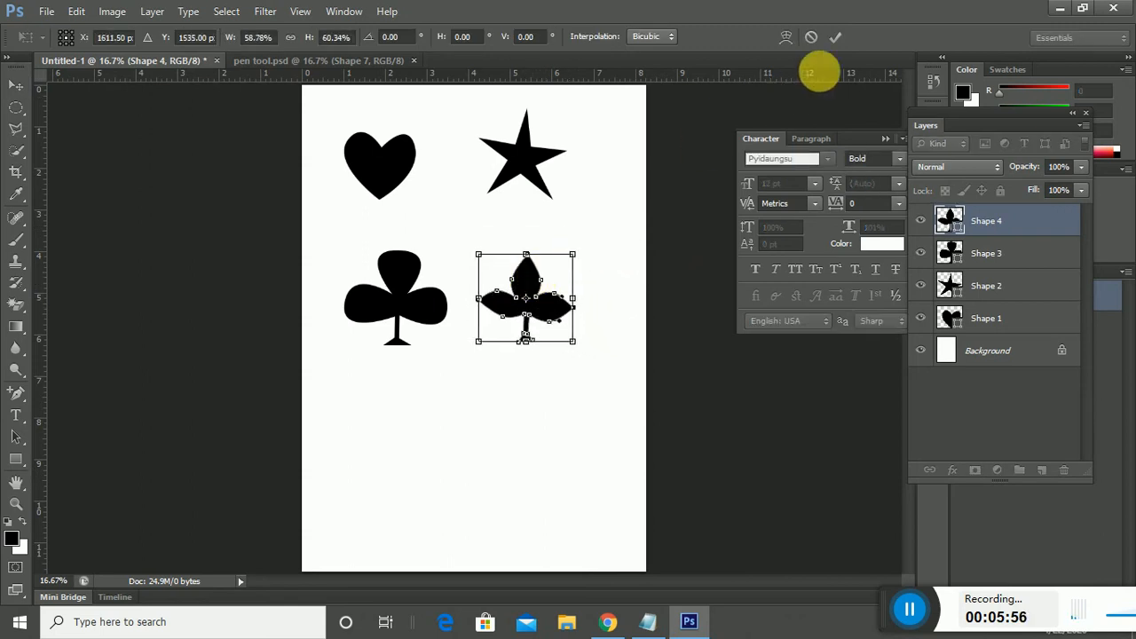
{"action": "left_click", "coordinate": [839, 39]}
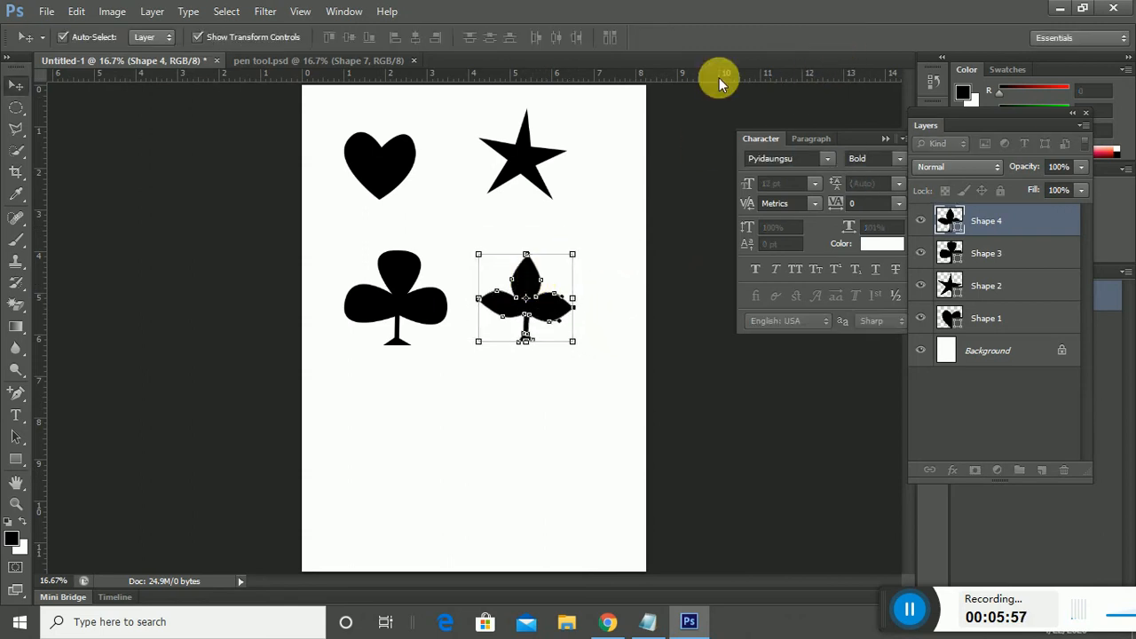
Step: Check the bone in pen tool.psd and start its outline below the club with the upper-left knob, shaft's top edge and upper-right knob
{"action": "left_click", "coordinate": [310, 62]}
{"action": "left_click", "coordinate": [147, 60]}
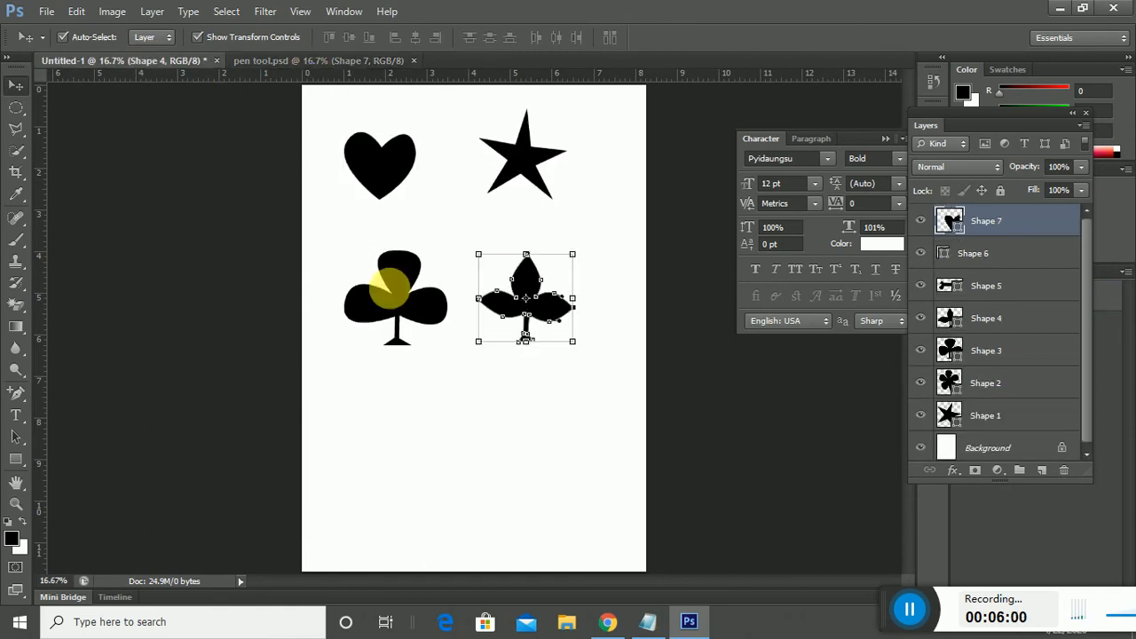
{"action": "left_click_drag", "start_coordinate": [15, 393], "coordinate": [79, 391]}
{"action": "left_click", "coordinate": [350, 435]}
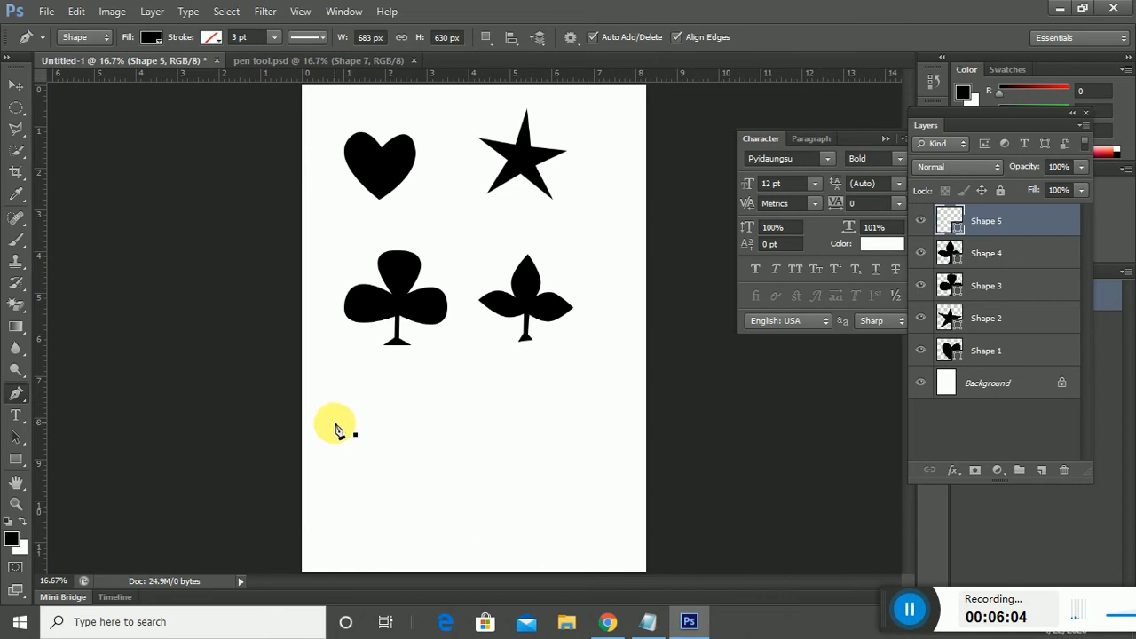
{"action": "left_click", "coordinate": [334, 423]}
{"action": "left_click", "coordinate": [346, 401]}
{"action": "left_click", "coordinate": [367, 413]}
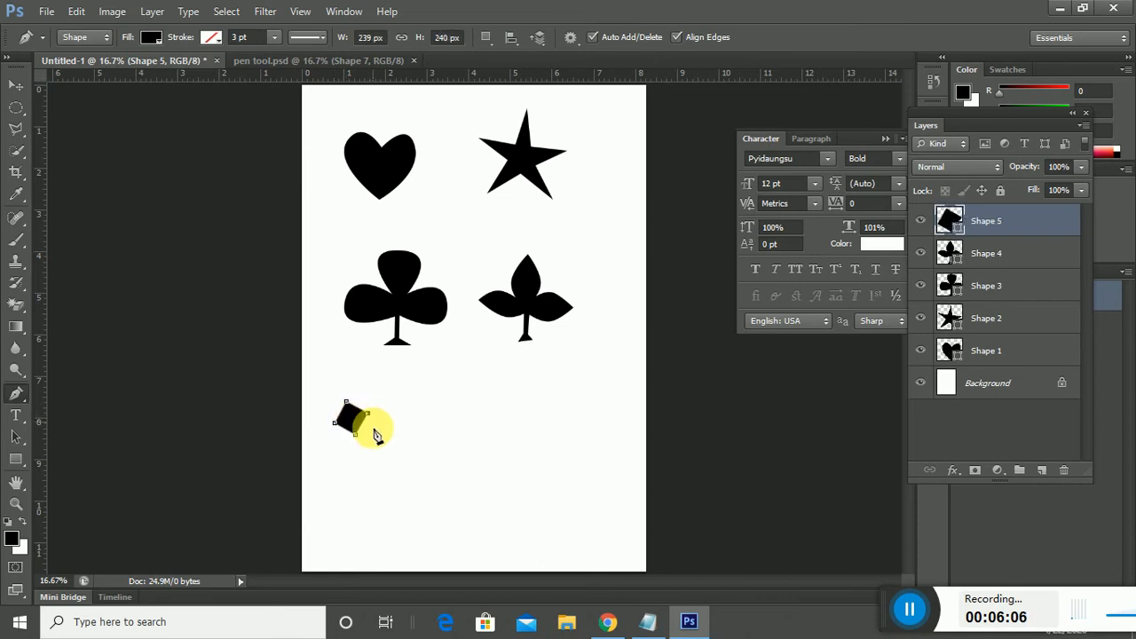
{"action": "left_click", "coordinate": [373, 429]}
{"action": "left_click", "coordinate": [463, 428]}
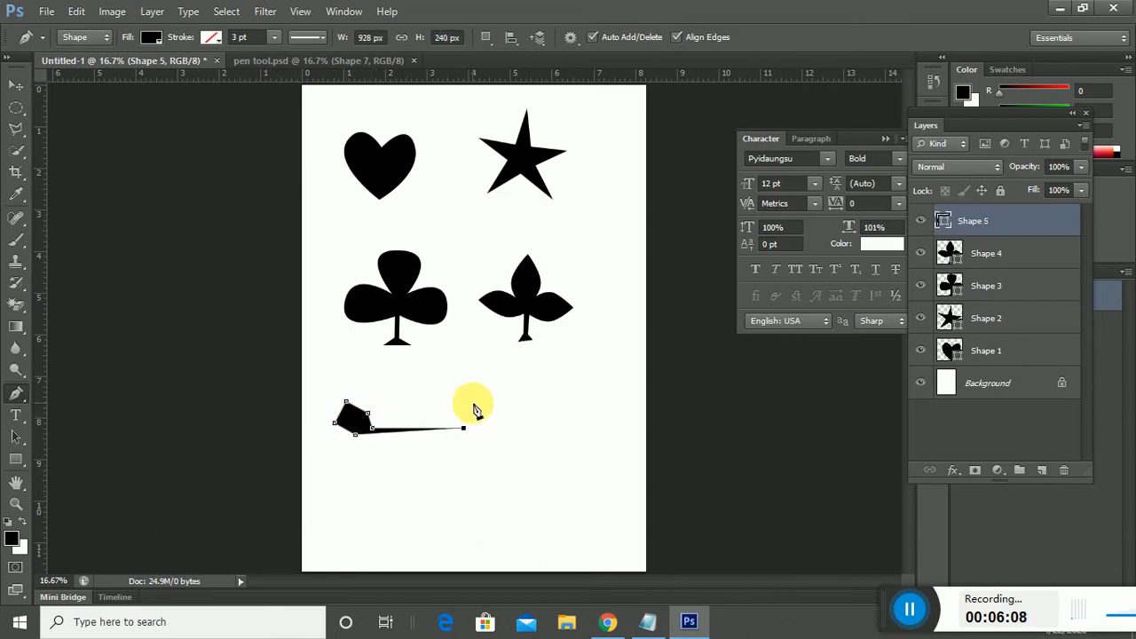
{"action": "left_click", "coordinate": [472, 401]}
{"action": "left_click", "coordinate": [494, 400]}
{"action": "left_click", "coordinate": [501, 417]}
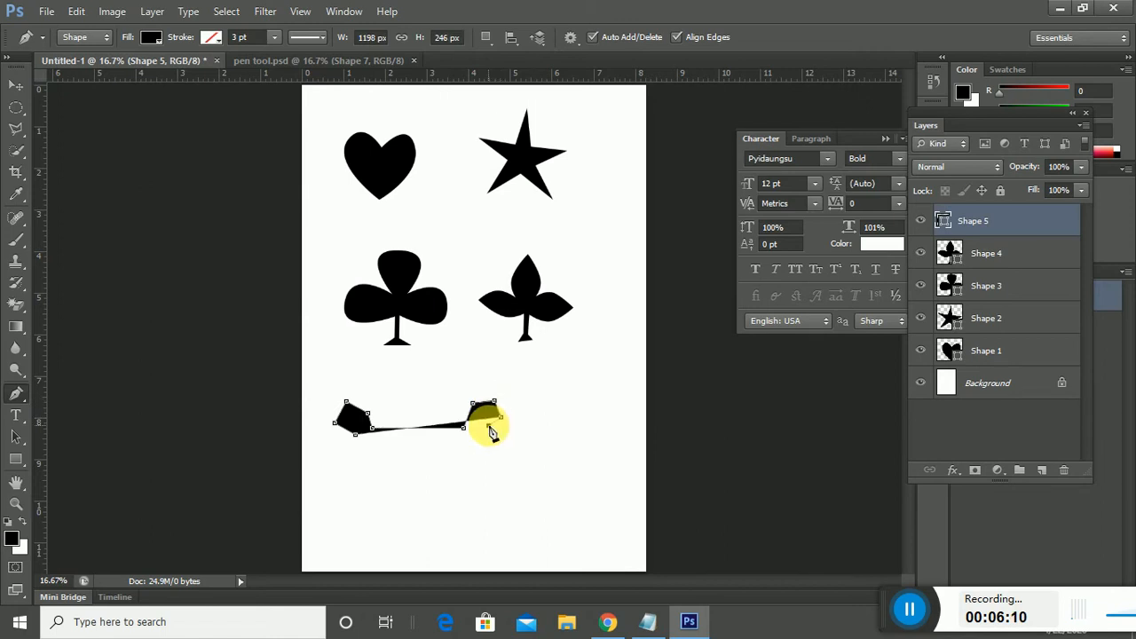
Step: Complete the bone outline with the lower-right knob, shaft's lower edge and lower-left knob, about 1222 x 509 px overall
{"action": "left_click", "coordinate": [487, 425]}
{"action": "left_click", "coordinate": [504, 441]}
{"action": "left_click", "coordinate": [490, 457]}
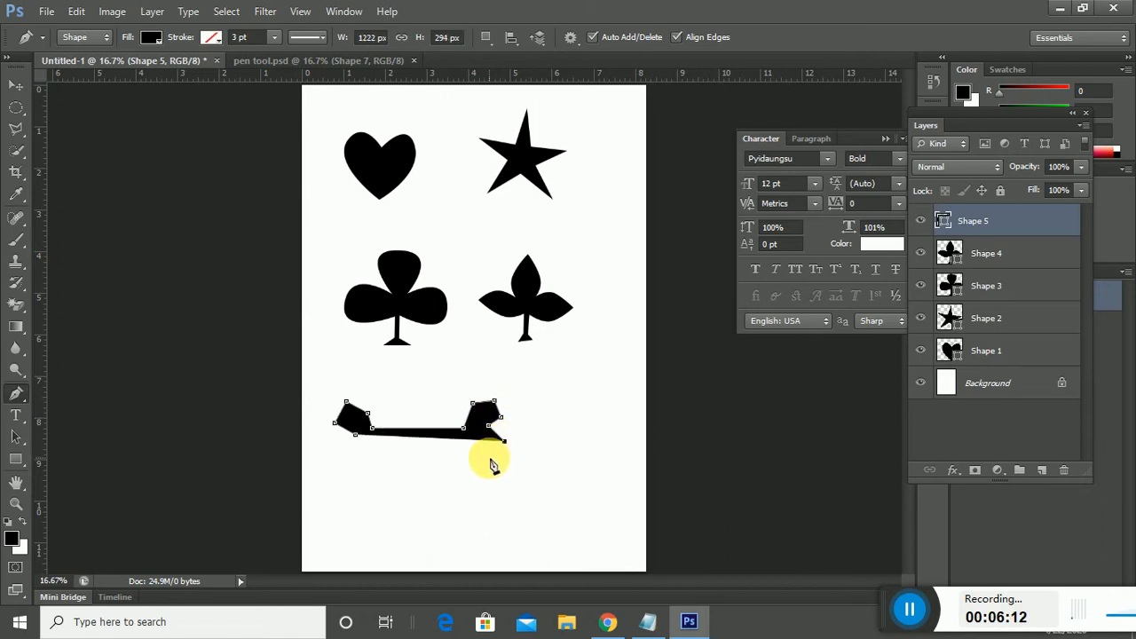
{"action": "left_click", "coordinate": [465, 446]}
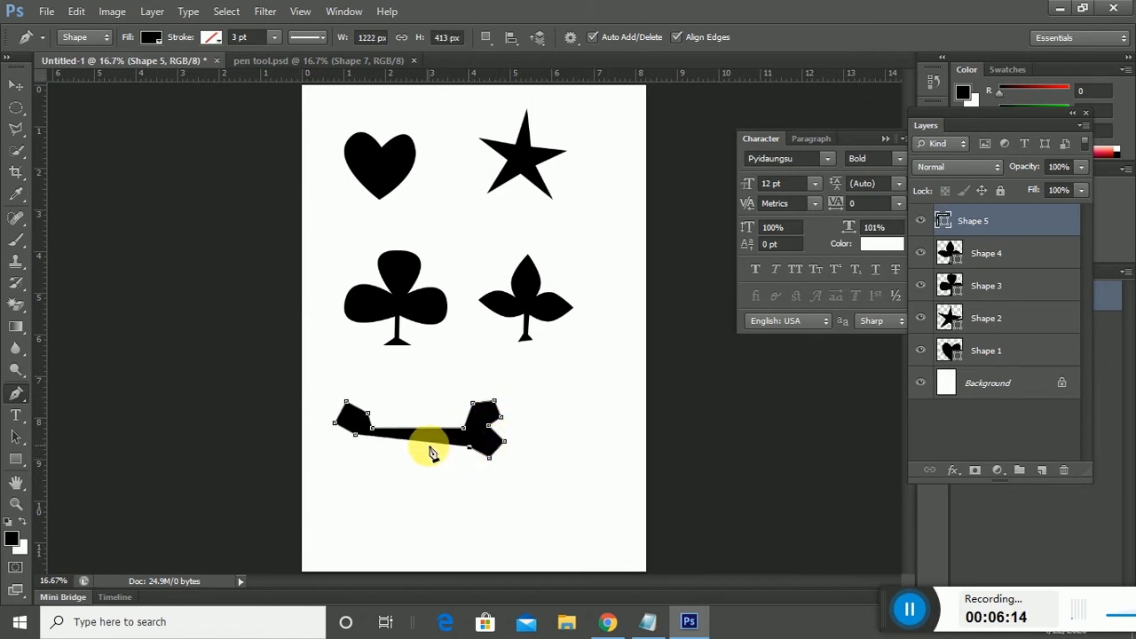
{"action": "left_click", "coordinate": [370, 446]}
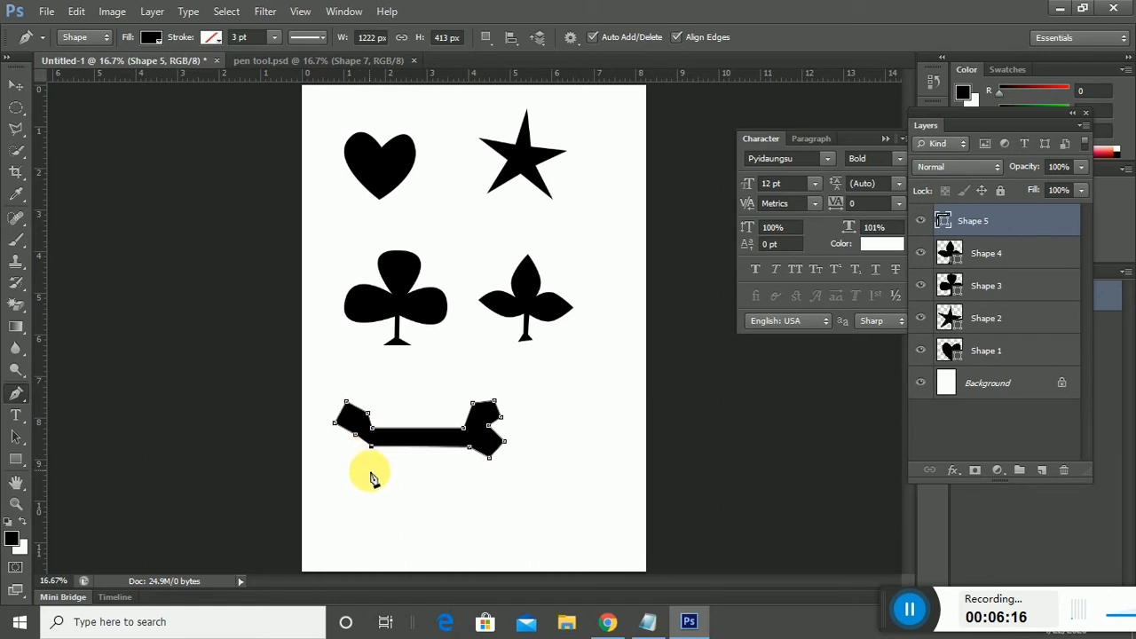
{"action": "left_click", "coordinate": [367, 470]}
{"action": "left_click", "coordinate": [349, 455]}
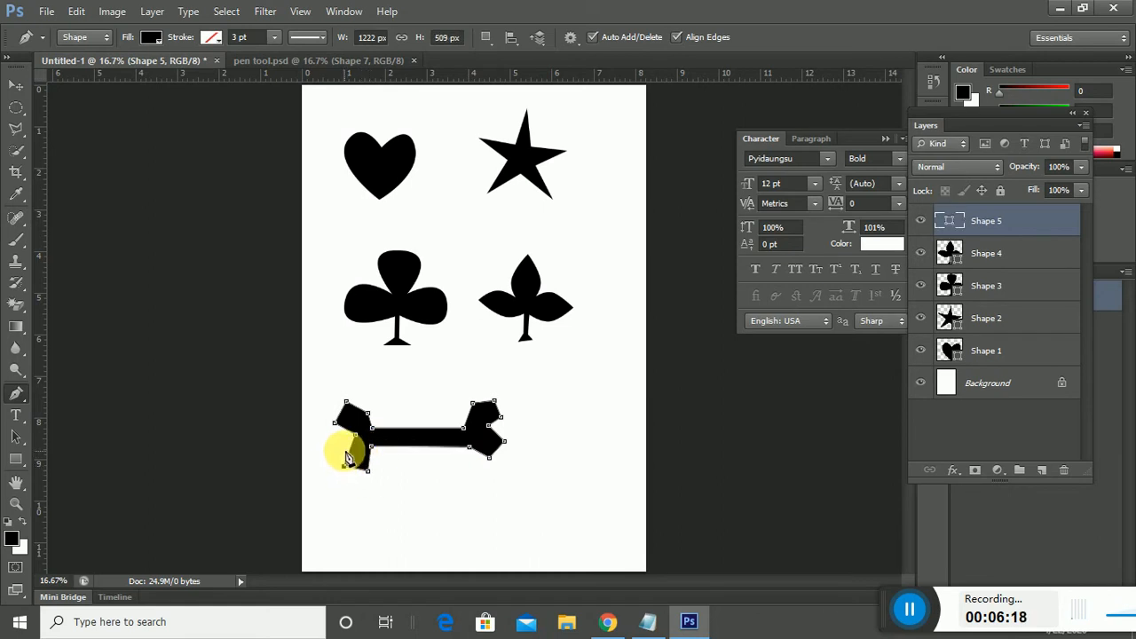
{"action": "left_click_drag", "start_coordinate": [344, 455], "coordinate": [393, 438]}
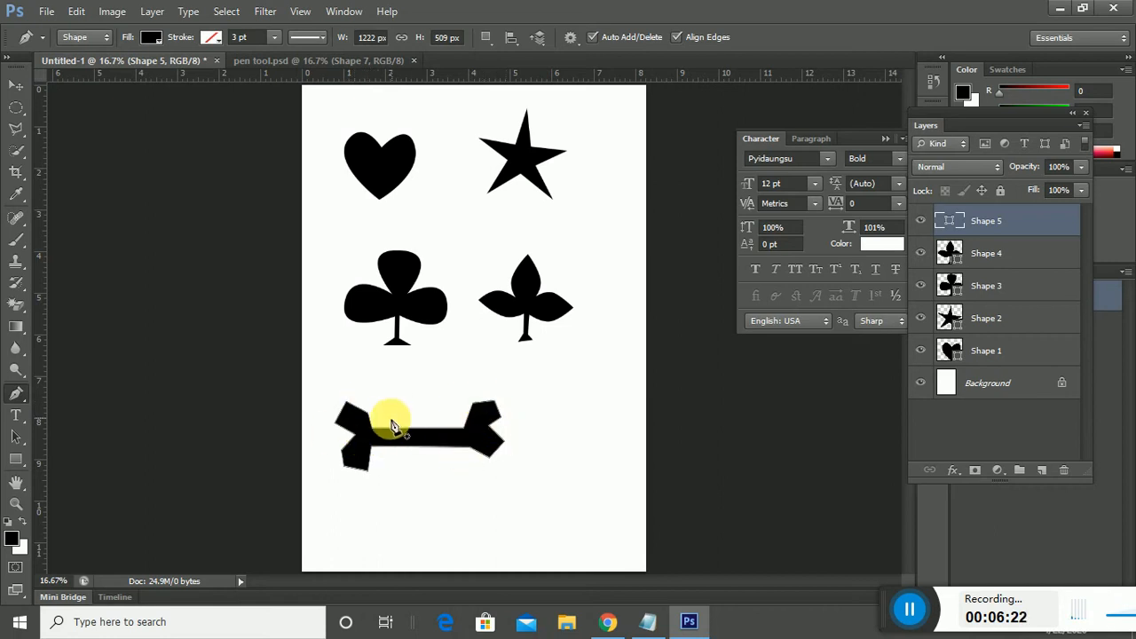
Step: Round the outer corners of the bone's upper-left and lower-left knobs with the Convert Point tool
{"action": "left_click_drag", "start_coordinate": [25, 396], "coordinate": [103, 459]}
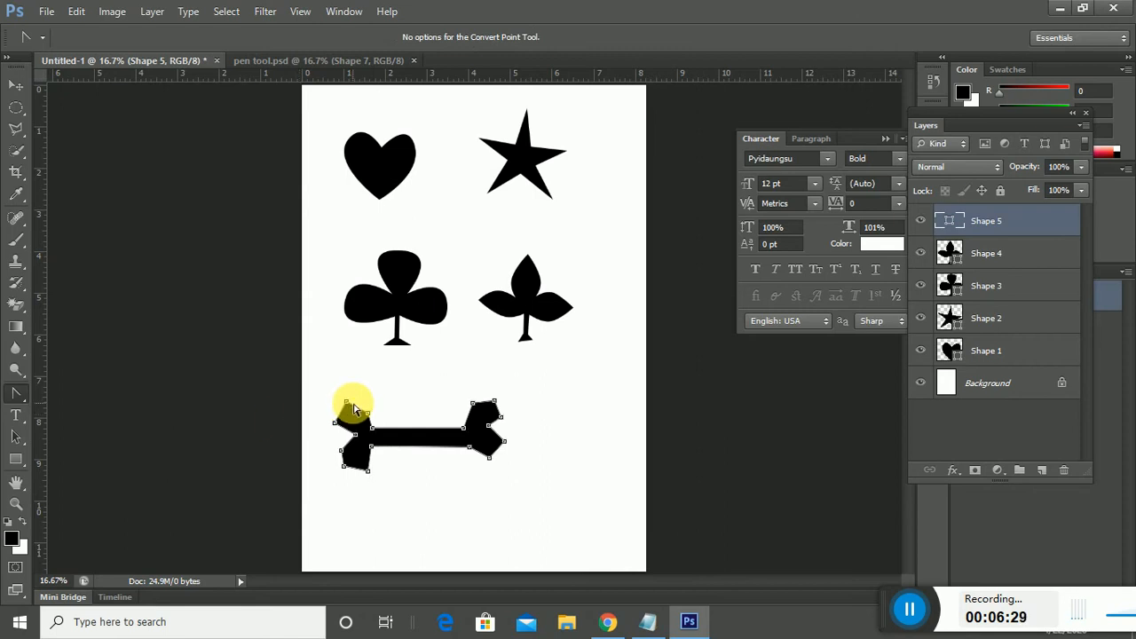
{"action": "scroll", "coordinate": [353, 410], "scroll_direction": "up", "scroll_amount": 3}
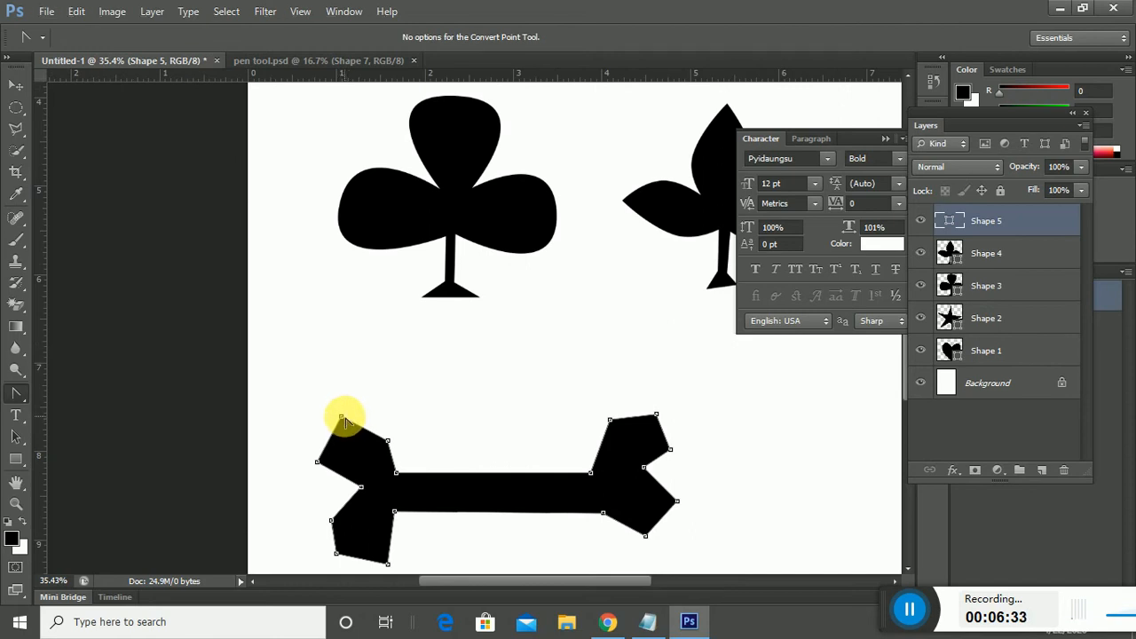
{"action": "left_click_drag", "start_coordinate": [342, 415], "coordinate": [362, 415]}
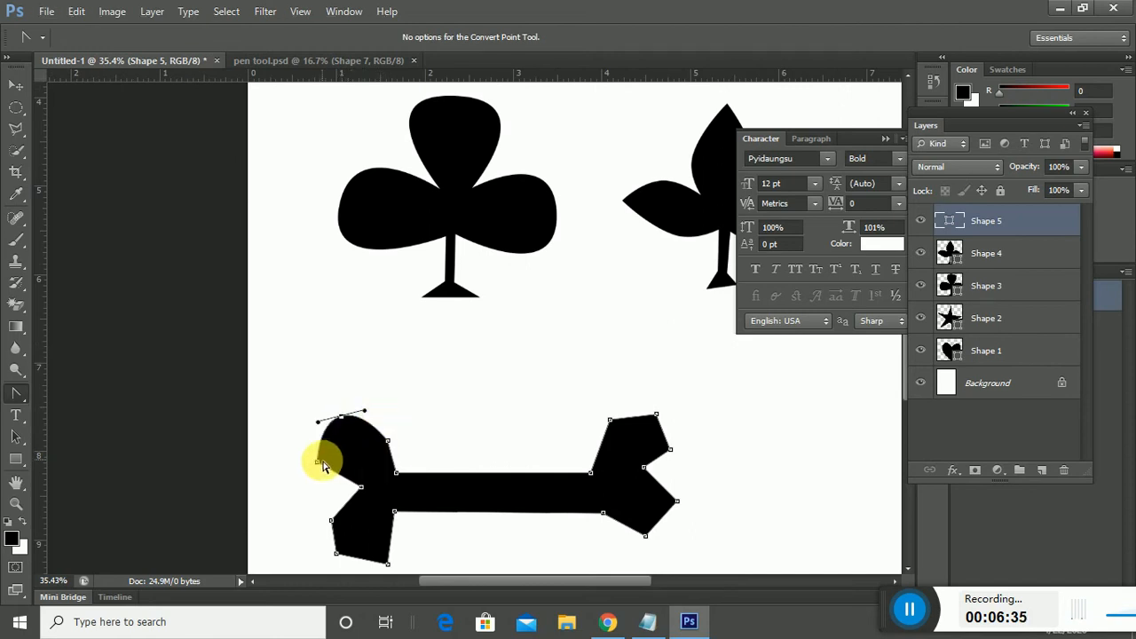
{"action": "left_click_drag", "start_coordinate": [318, 462], "coordinate": [314, 442]}
{"action": "scroll", "coordinate": [318, 444], "scroll_direction": "down", "scroll_amount": 3}
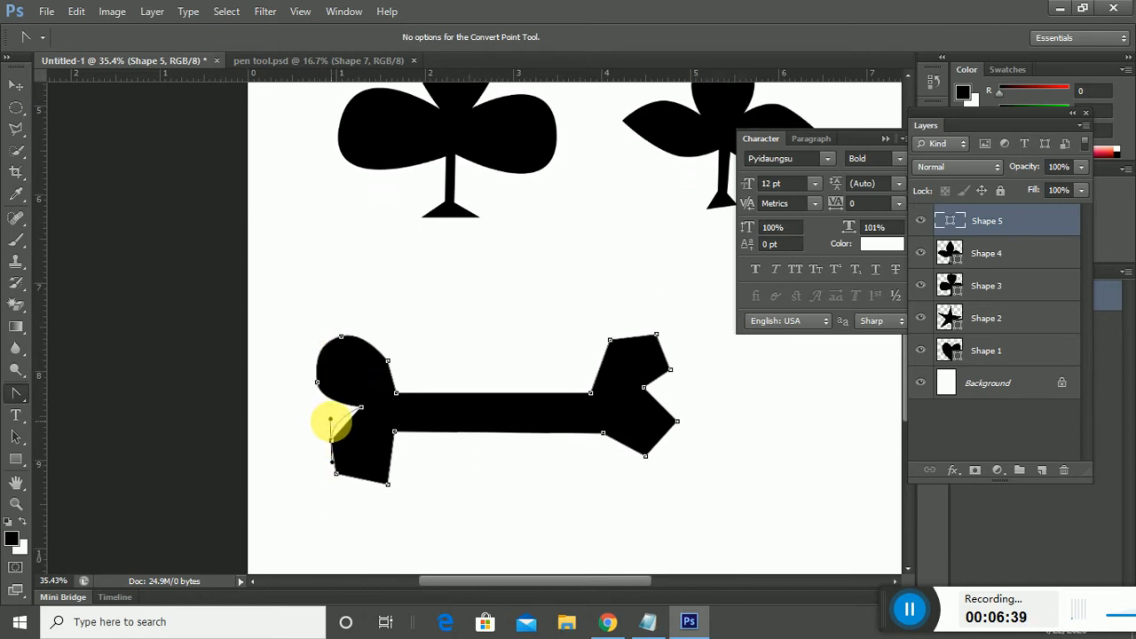
{"action": "left_click_drag", "start_coordinate": [331, 461], "coordinate": [361, 495]}
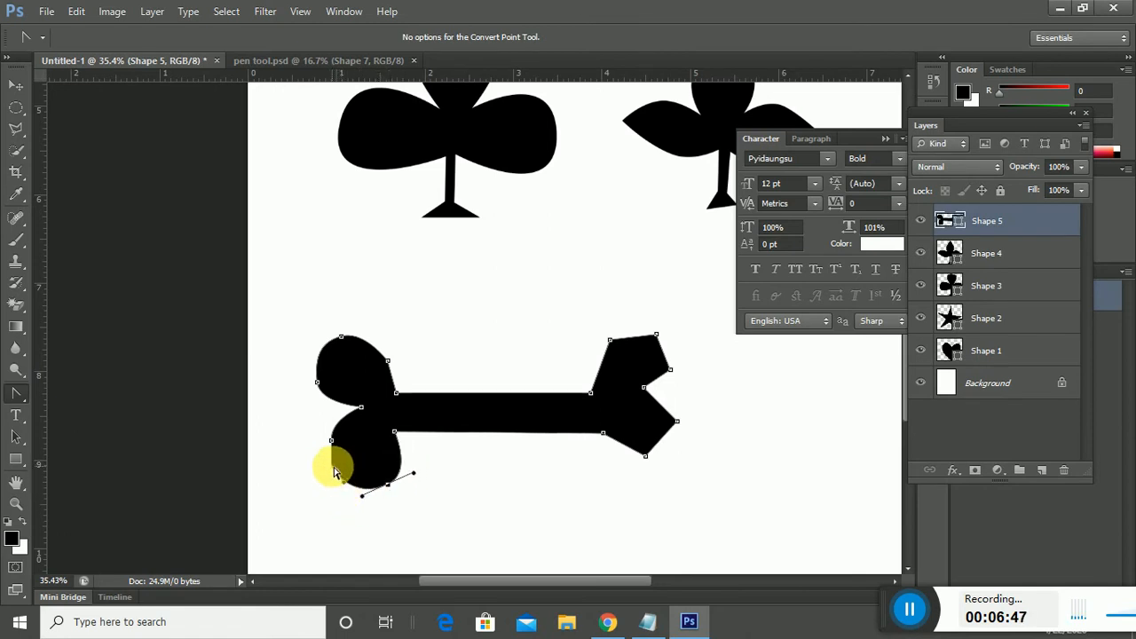
Step: Remove the surplus anchor point at the lower-left corner of the bone's lower-left knob with the Delete Anchor Point tool
{"action": "right_click", "coordinate": [16, 393]}
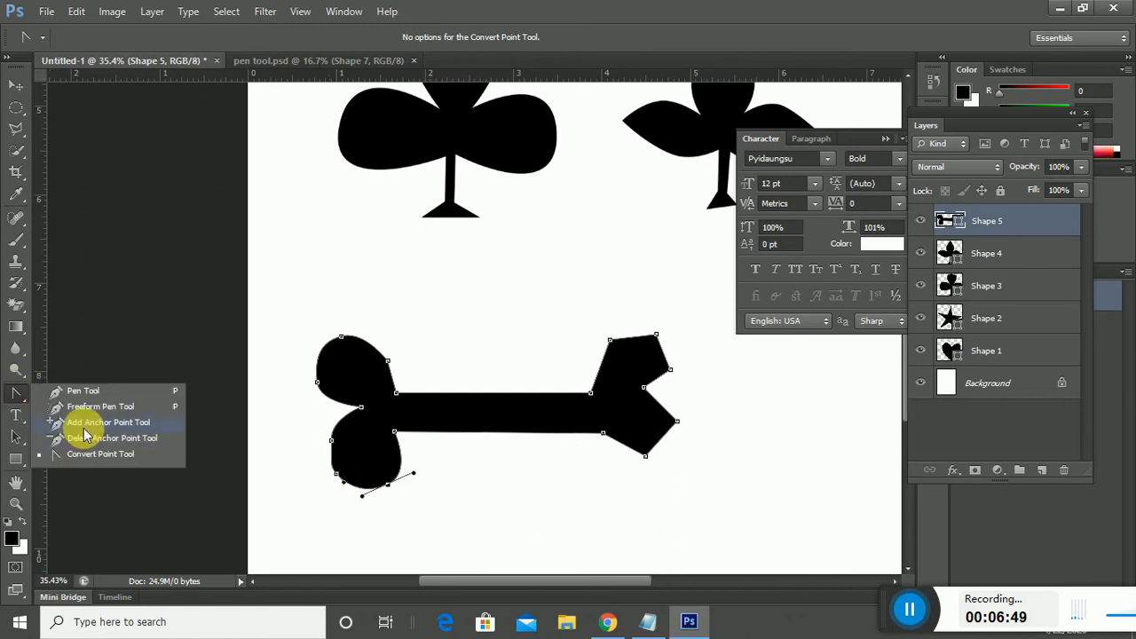
{"action": "left_click", "coordinate": [89, 437]}
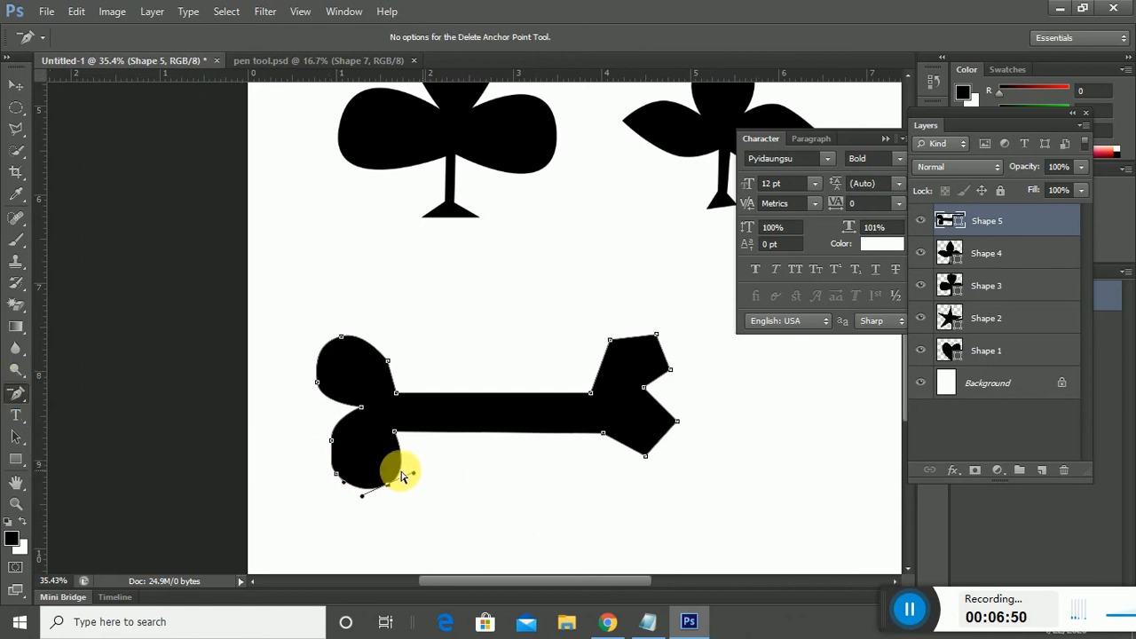
{"action": "left_click", "coordinate": [340, 478]}
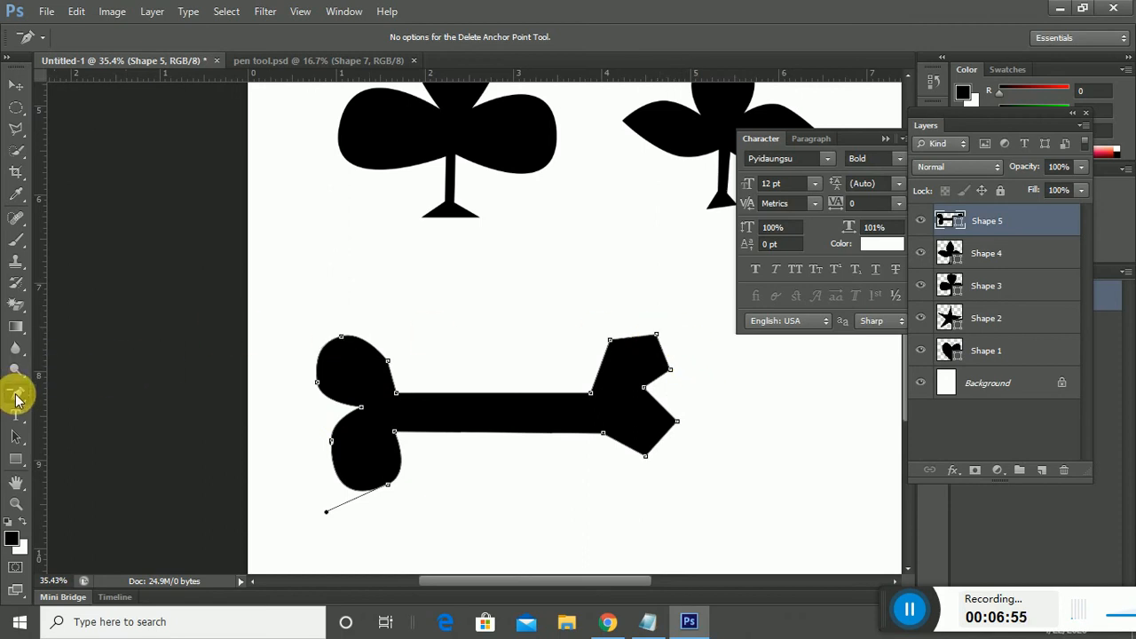
Step: Round the outer corners of the bone's upper-right and lower-right knobs with the Convert Point tool
{"action": "right_click", "coordinate": [15, 399]}
{"action": "left_click", "coordinate": [94, 459]}
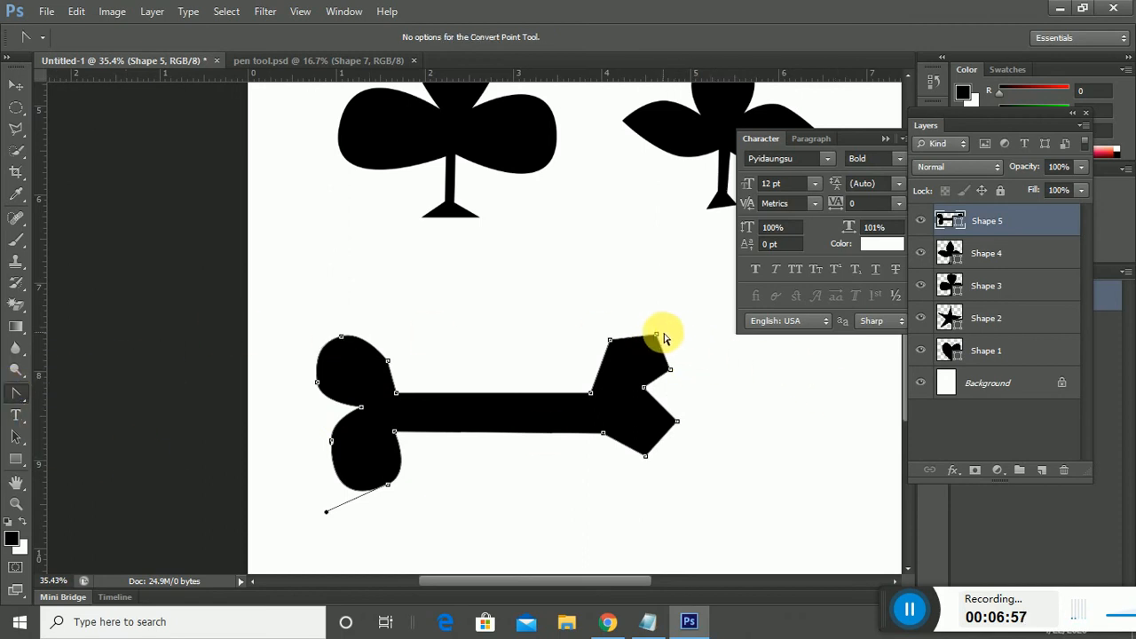
{"action": "left_click_drag", "start_coordinate": [666, 337], "coordinate": [640, 458]}
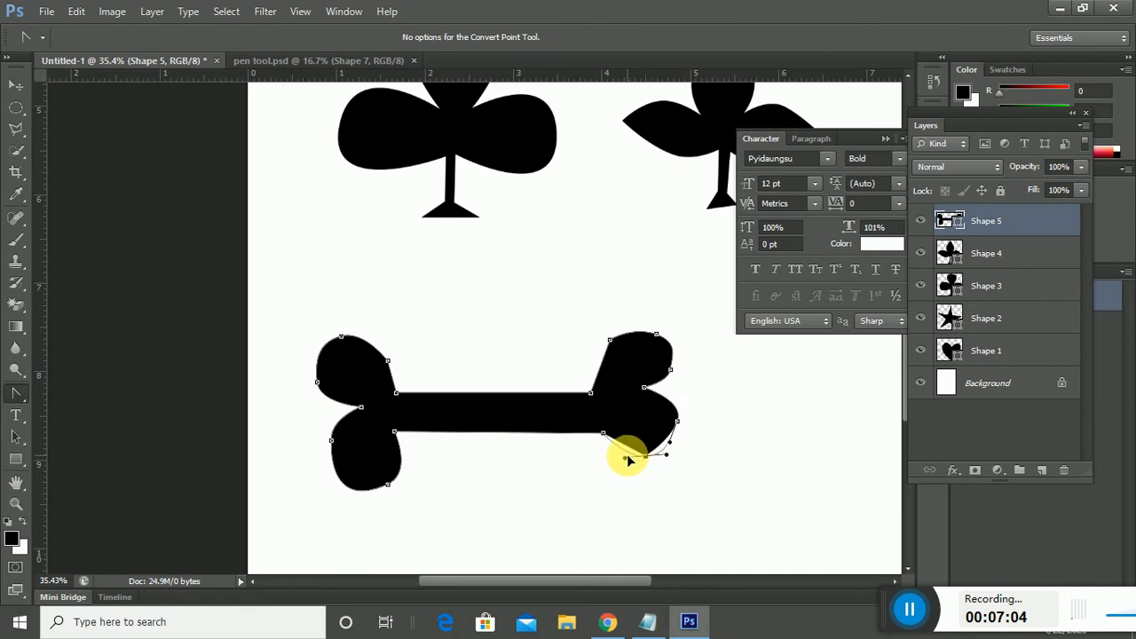
{"action": "left_click_drag", "start_coordinate": [654, 333], "coordinate": [617, 323]}
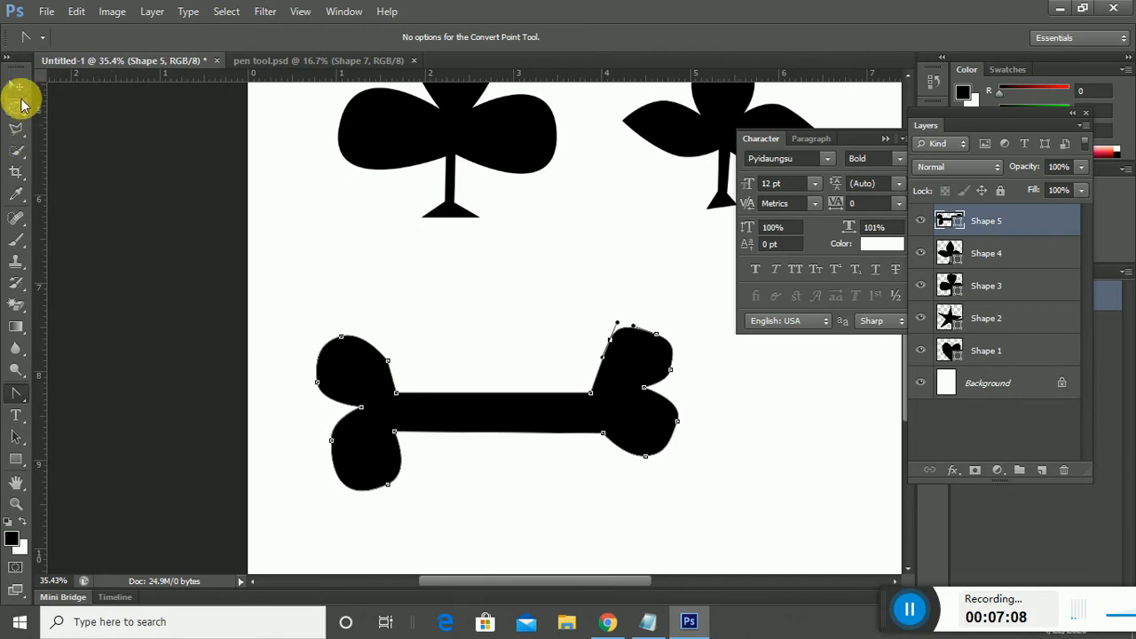
Step: Scale the bone to about 62.7% width and 51.7% height and position it below the club
{"action": "left_click", "coordinate": [15, 86]}
{"action": "left_click_drag", "start_coordinate": [459, 416], "coordinate": [431, 386]}
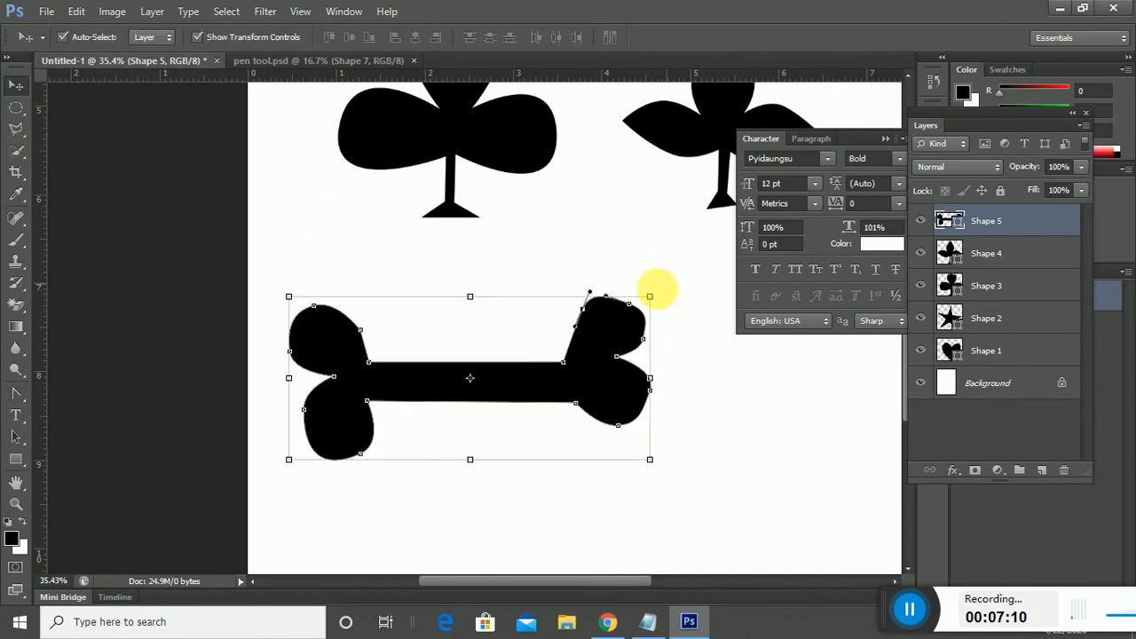
{"action": "left_click_drag", "start_coordinate": [649, 298], "coordinate": [514, 375]}
{"action": "left_click_drag", "start_coordinate": [435, 426], "coordinate": [502, 437]}
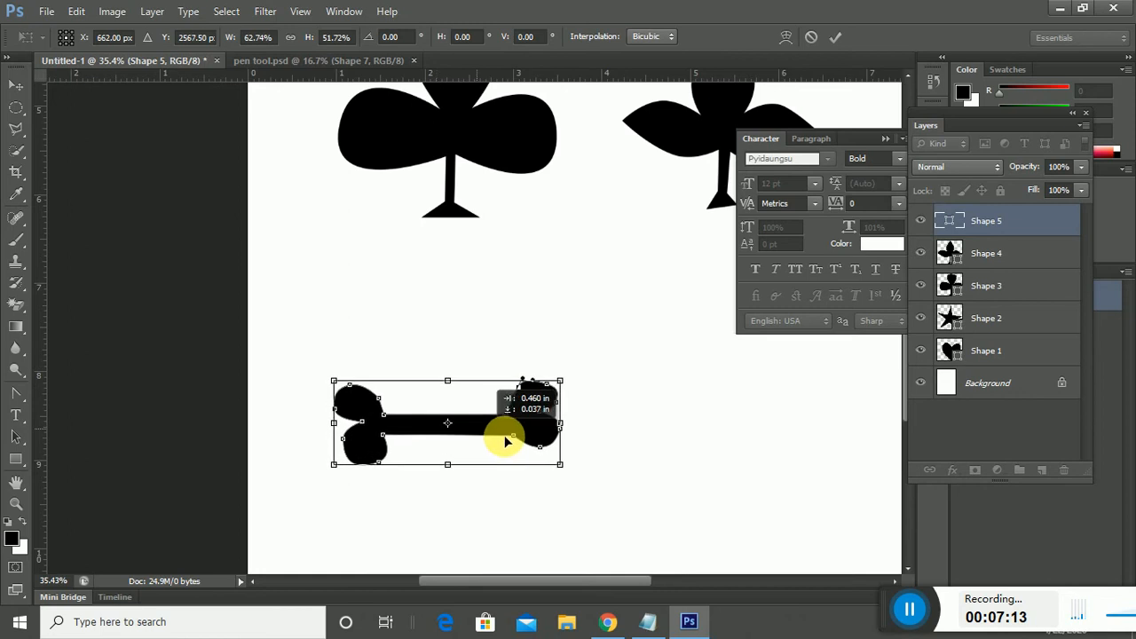
{"action": "left_click", "coordinate": [835, 37]}
Step: Check the flower in pen tool.psd and start its spiky outline beside the bone with the top, right and lower-right spikes
{"action": "left_click", "coordinate": [298, 60]}
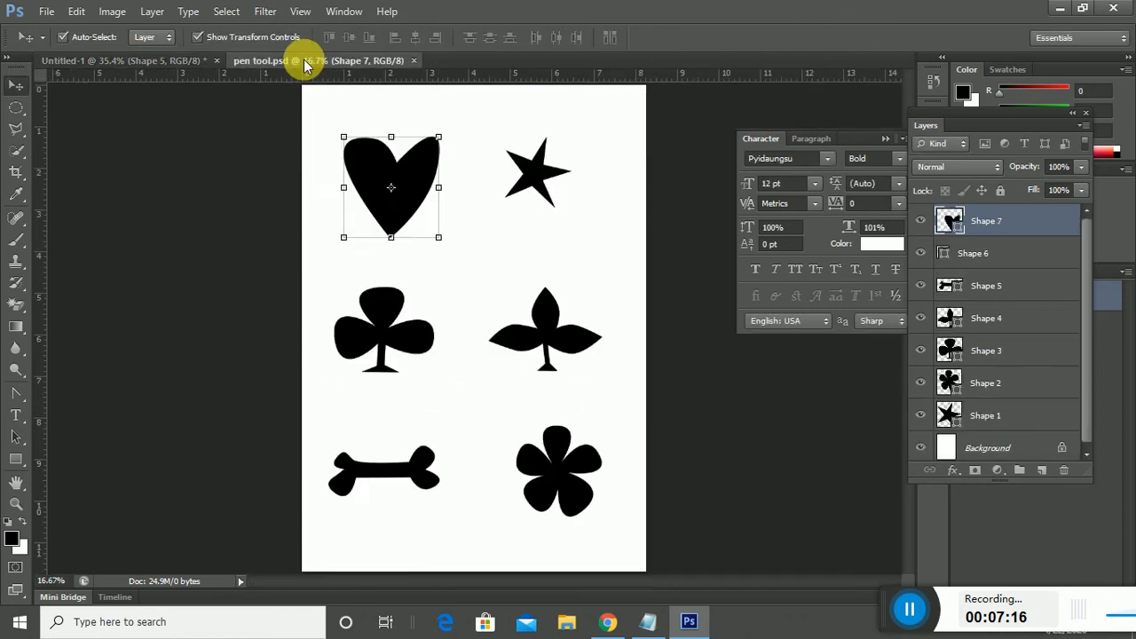
{"action": "left_click", "coordinate": [188, 60]}
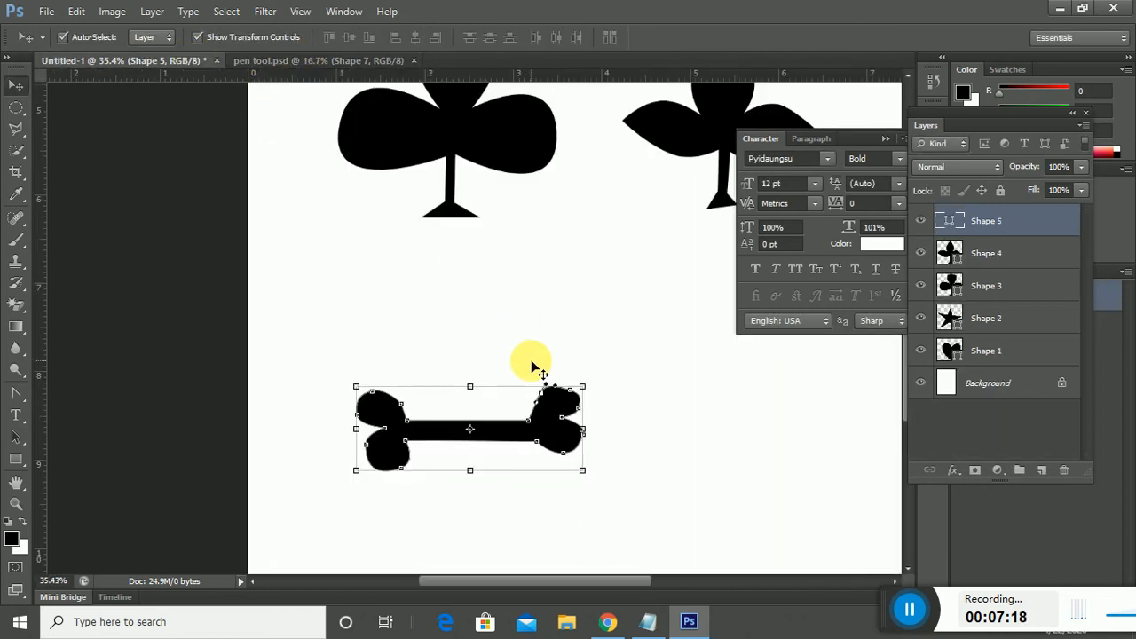
{"action": "left_click_drag", "start_coordinate": [725, 456], "coordinate": [405, 459]}
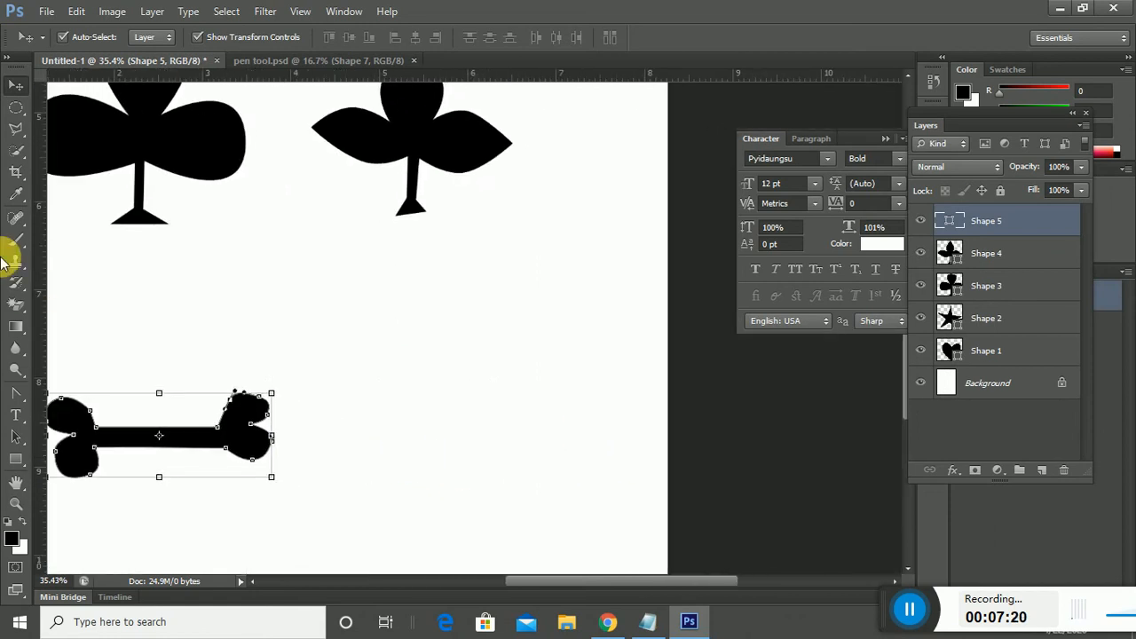
{"action": "right_click", "coordinate": [16, 390]}
{"action": "left_click", "coordinate": [74, 395]}
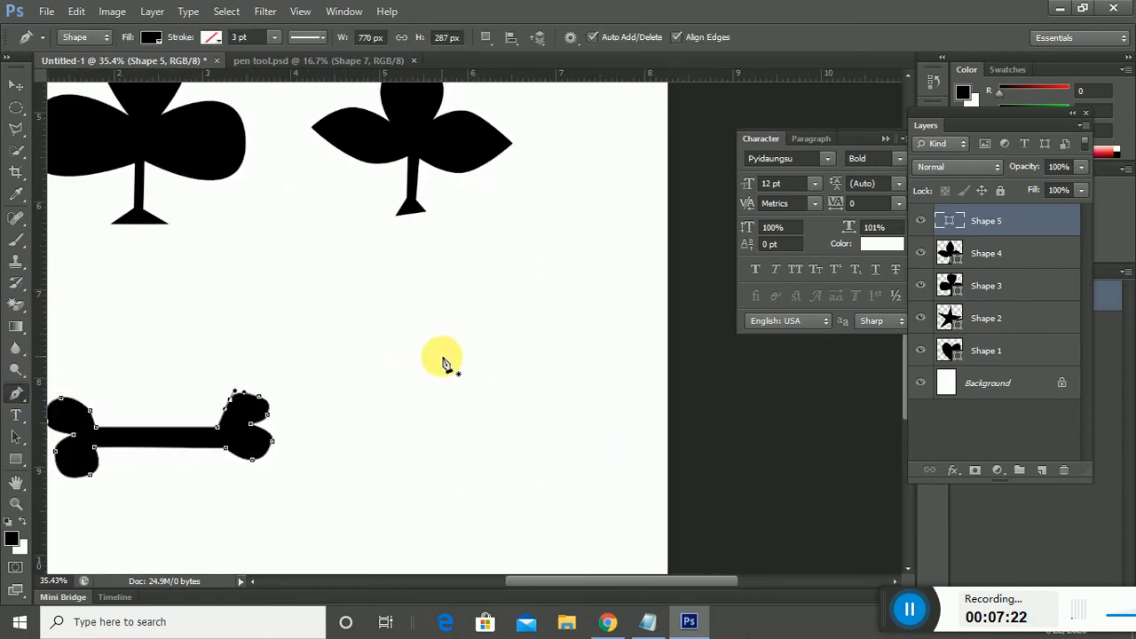
{"action": "left_click", "coordinate": [465, 405]}
{"action": "left_click", "coordinate": [485, 307]}
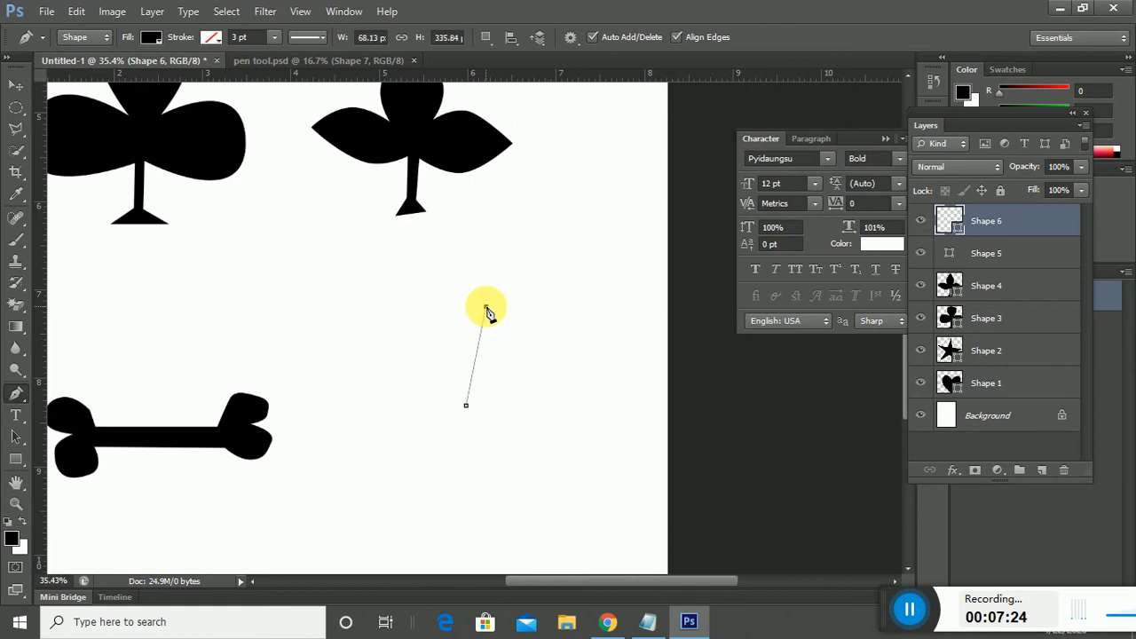
{"action": "left_click", "coordinate": [506, 406]}
{"action": "left_click", "coordinate": [608, 426]}
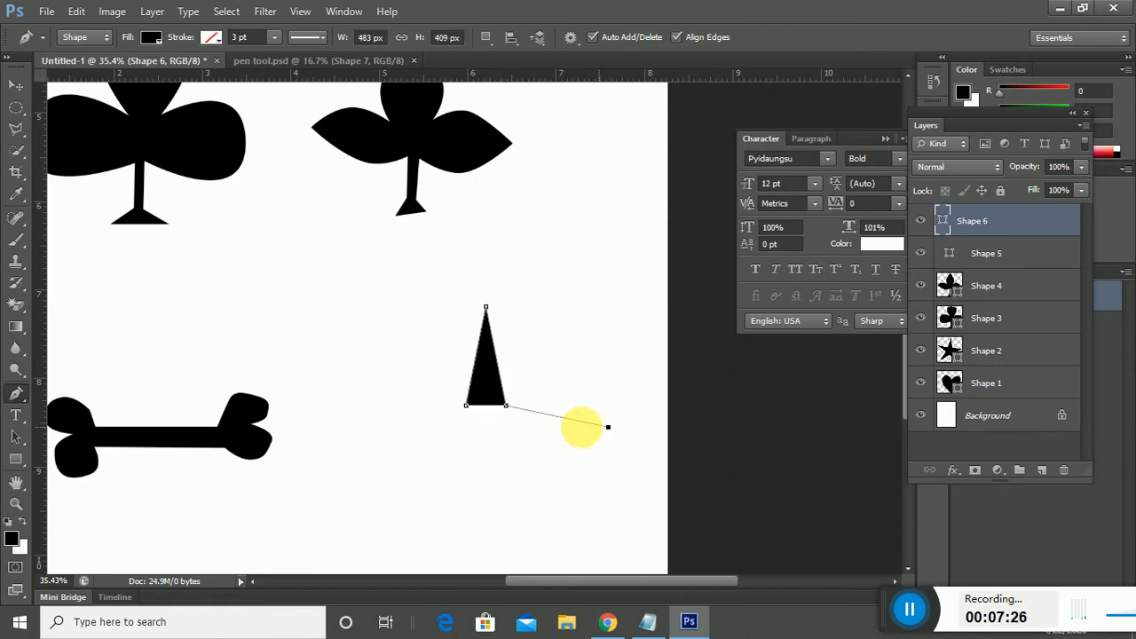
{"action": "left_click", "coordinate": [516, 436]}
{"action": "left_click", "coordinate": [586, 496]}
{"action": "left_click", "coordinate": [505, 461]}
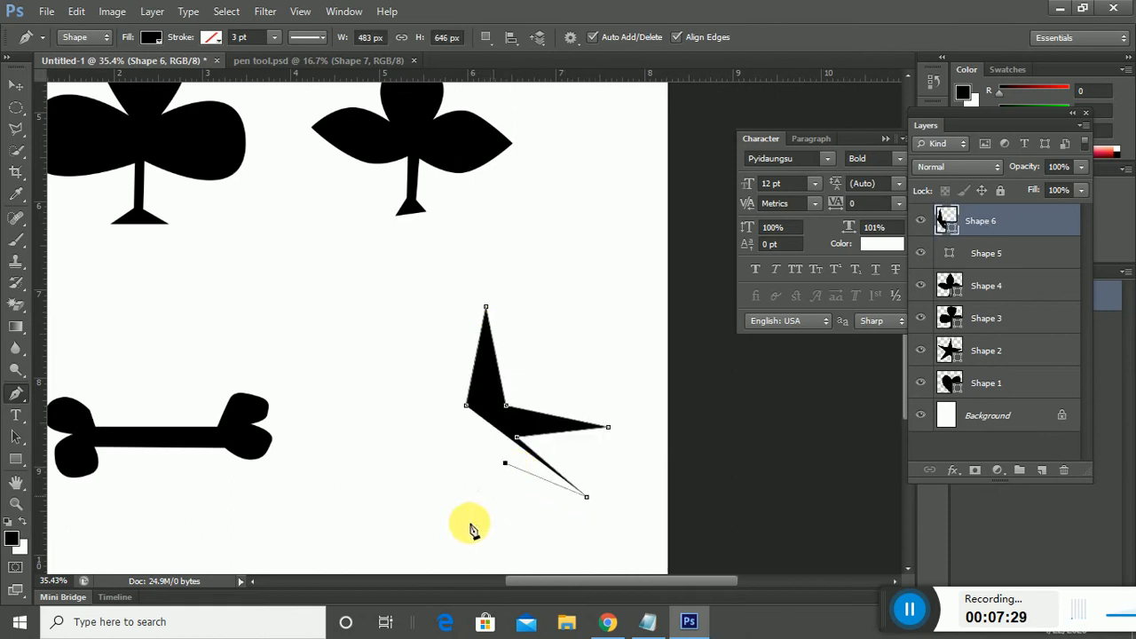
Step: Complete the six-spike flower outline with the bottom, lower-left and upper-left spikes, about 841 x 788 px overall
{"action": "left_click", "coordinate": [459, 538]}
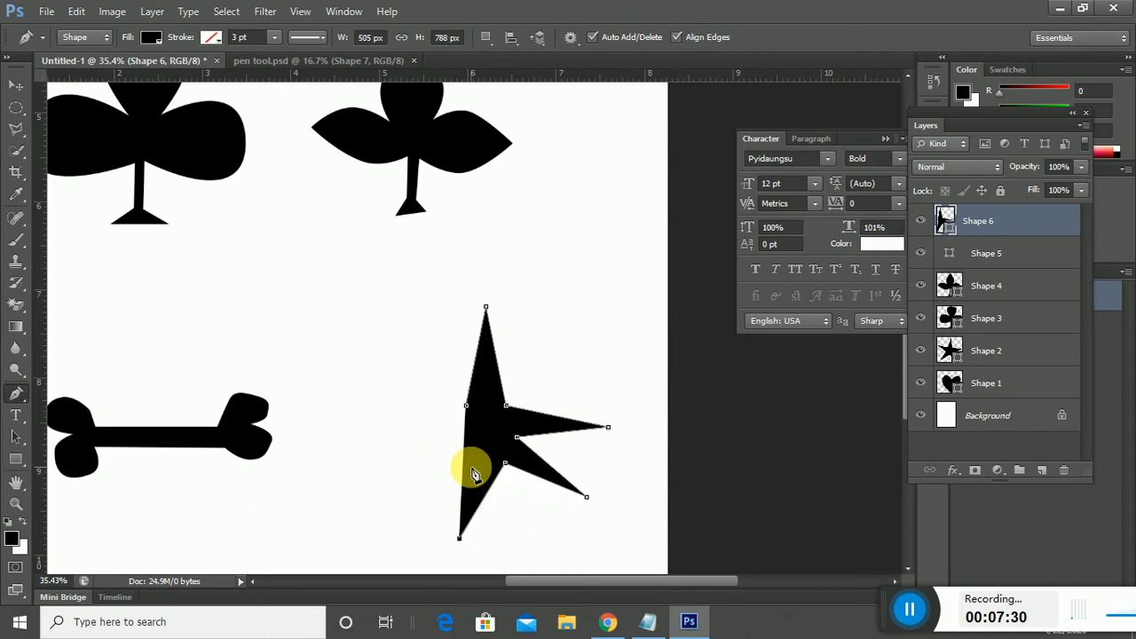
{"action": "left_click", "coordinate": [388, 504]}
{"action": "left_click", "coordinate": [470, 466]}
{"action": "left_click", "coordinate": [455, 446]}
{"action": "left_click", "coordinate": [360, 377]}
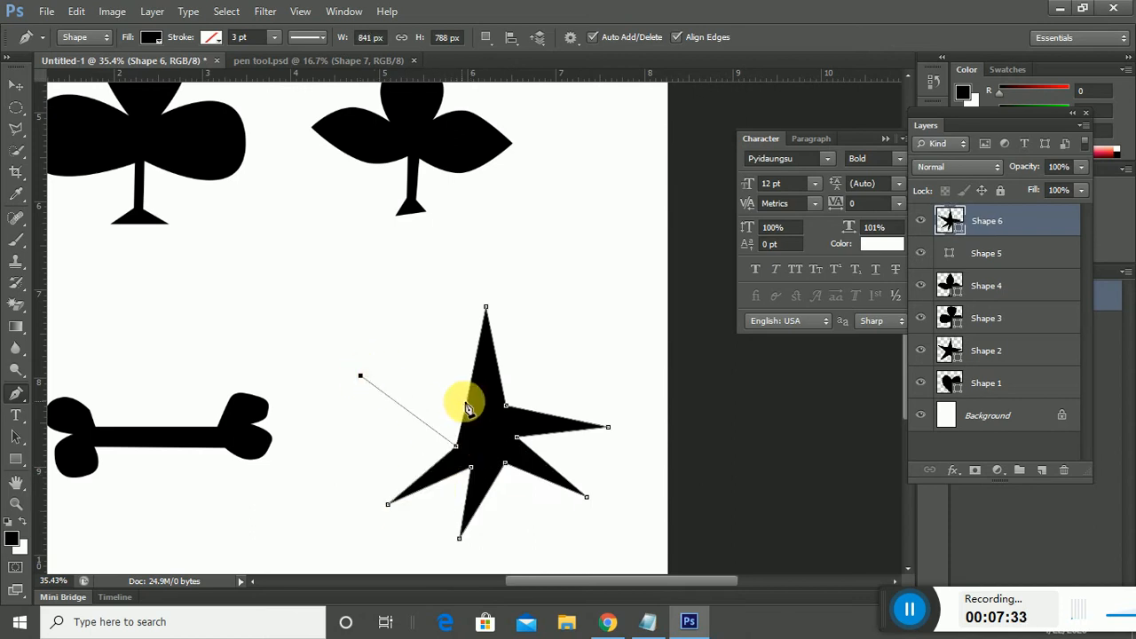
{"action": "left_click", "coordinate": [466, 406]}
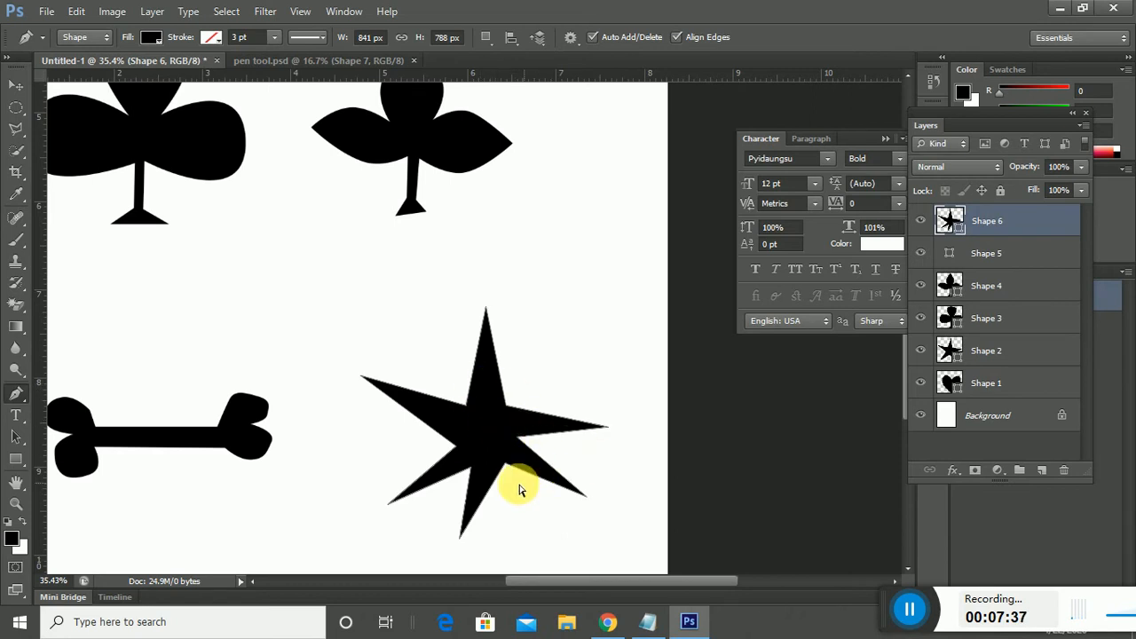
Step: Even out the six spikes by moving the bottom and both right-hand tips and the left inner corner, about 855 x 865 px overall
{"action": "left_click_drag", "start_coordinate": [460, 535], "coordinate": [493, 557]}
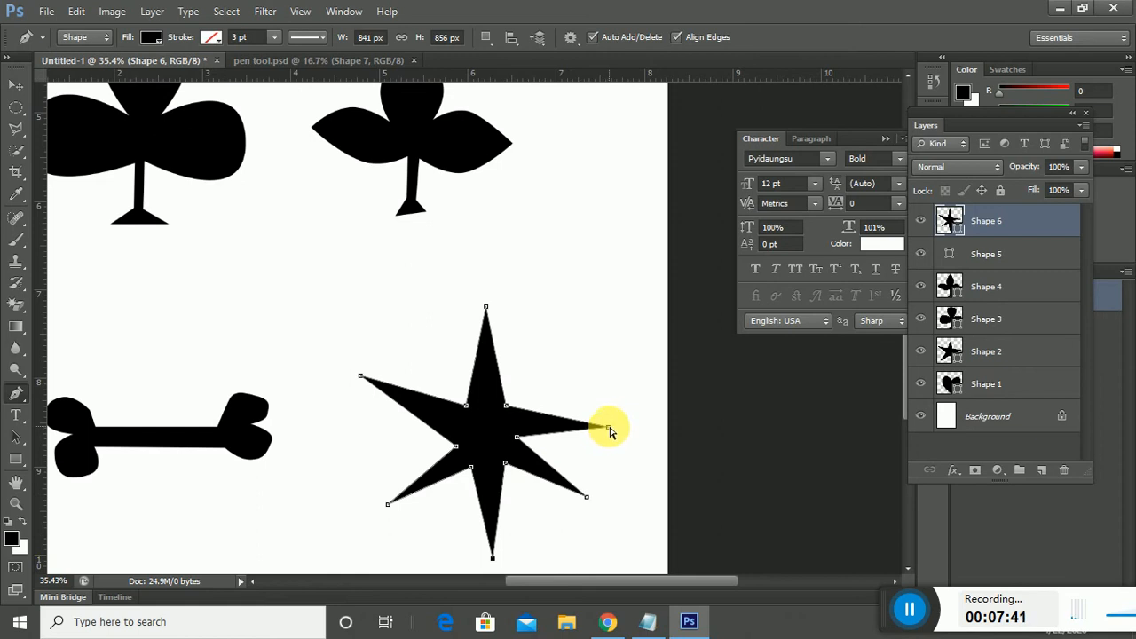
{"action": "left_click_drag", "start_coordinate": [609, 430], "coordinate": [612, 366]}
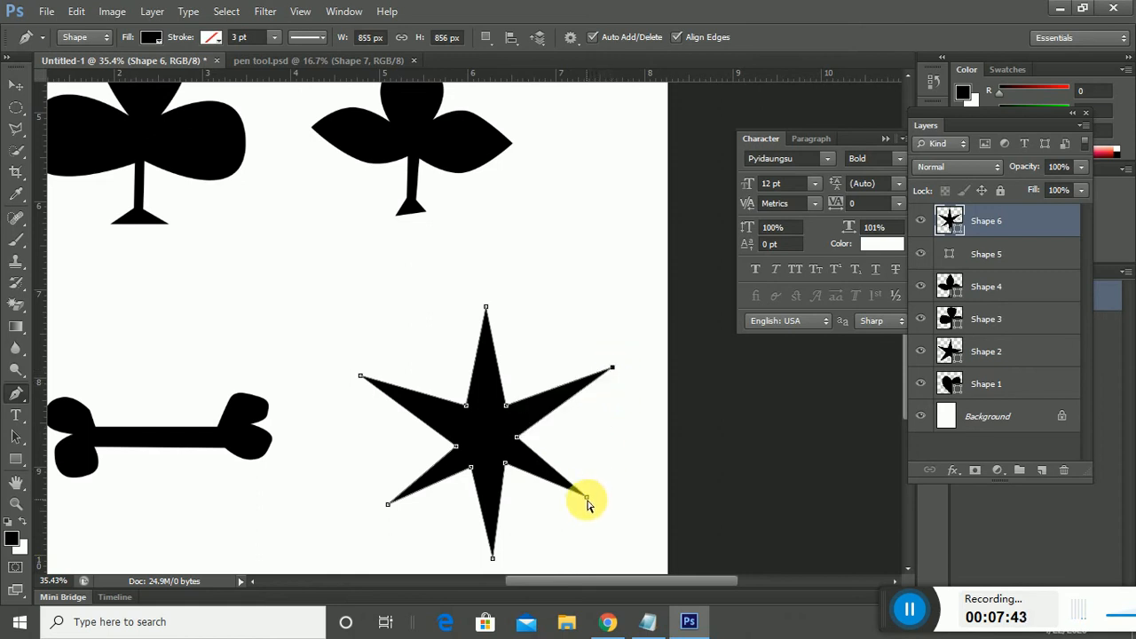
{"action": "left_click_drag", "start_coordinate": [586, 502], "coordinate": [612, 472]}
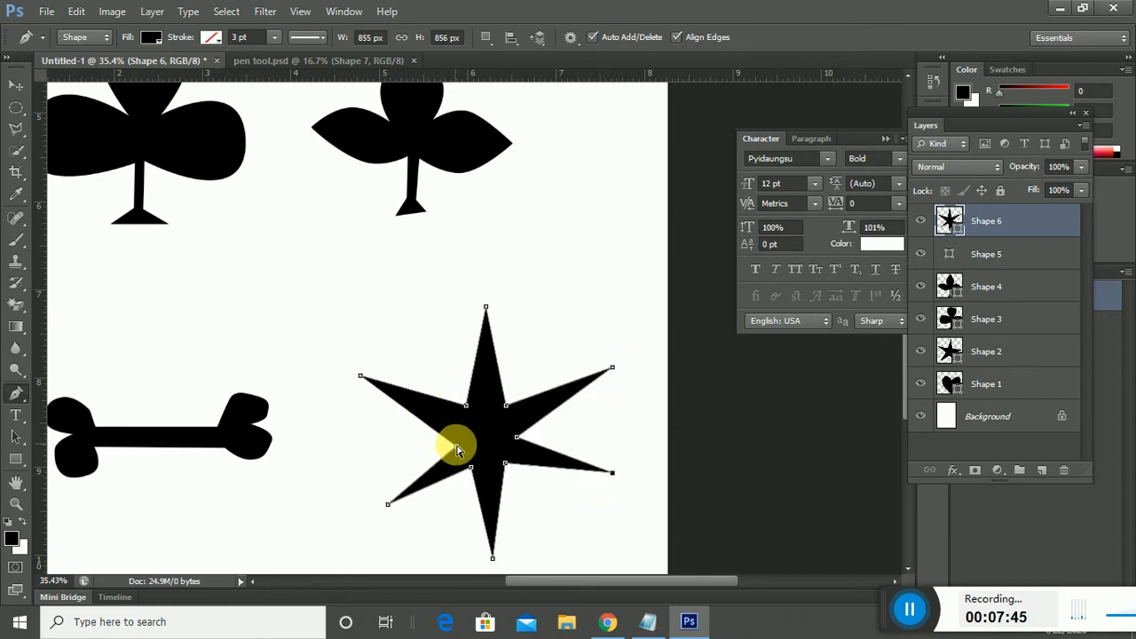
{"action": "mouse_move", "coordinate": [458, 451]}
{"action": "left_mouse_down"}
{"action": "mouse_move", "coordinate": [446, 437]}
{"action": "mouse_move", "coordinate": [458, 431]}
{"action": "left_mouse_up"}
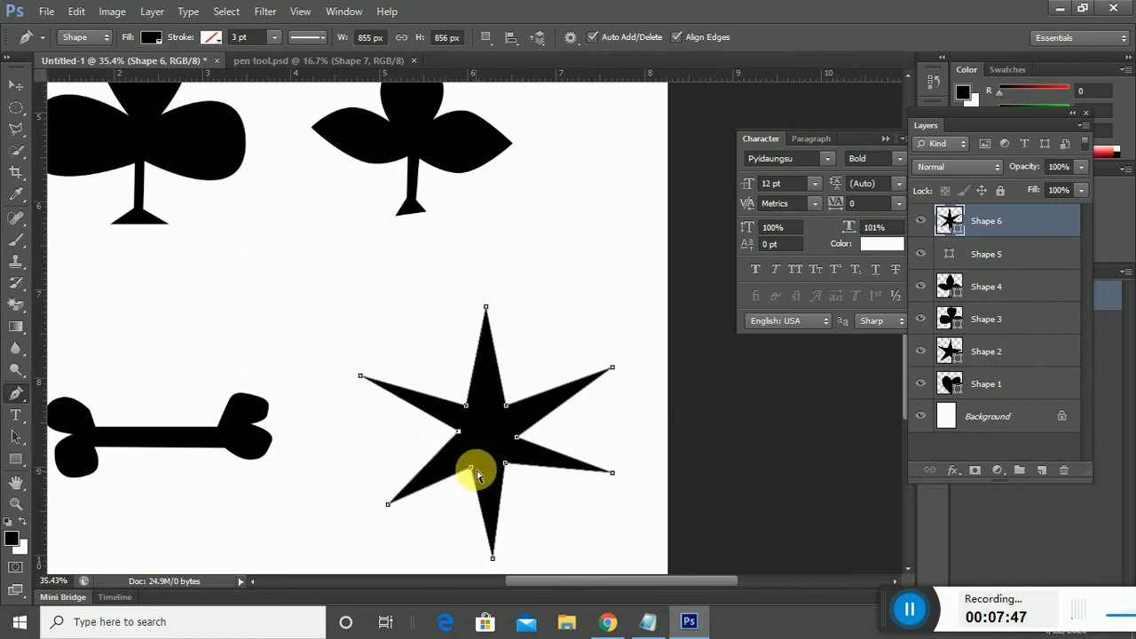
{"action": "mouse_move", "coordinate": [495, 558]}
{"action": "left_mouse_down"}
{"action": "mouse_move", "coordinate": [520, 558]}
{"action": "mouse_move", "coordinate": [510, 559]}
{"action": "left_mouse_up"}
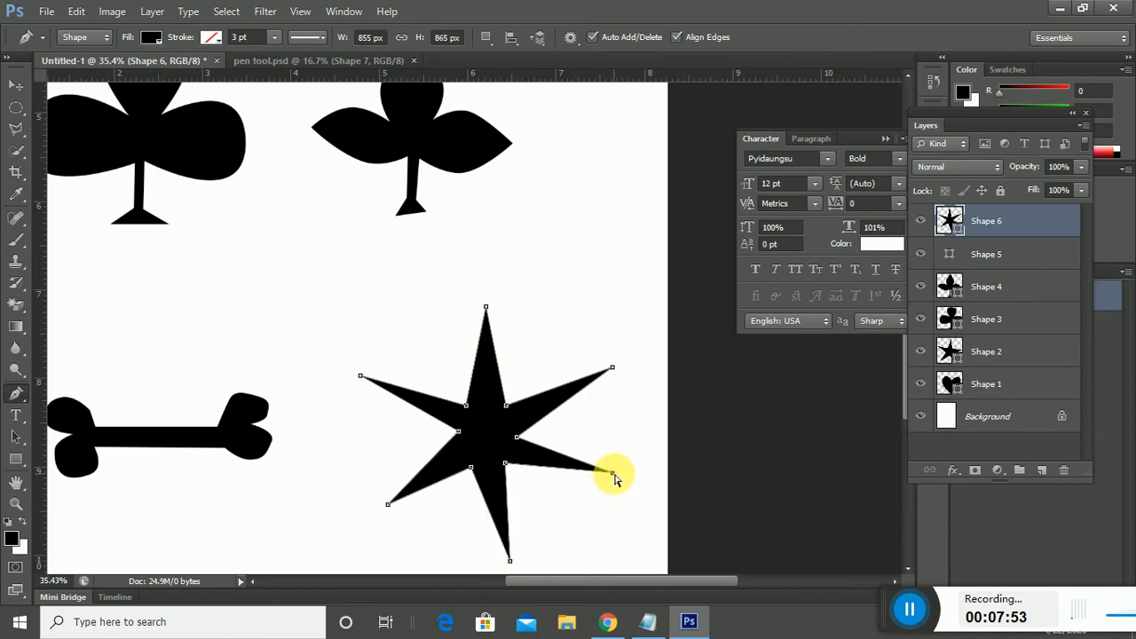
{"action": "left_click_drag", "start_coordinate": [612, 473], "coordinate": [613, 491]}
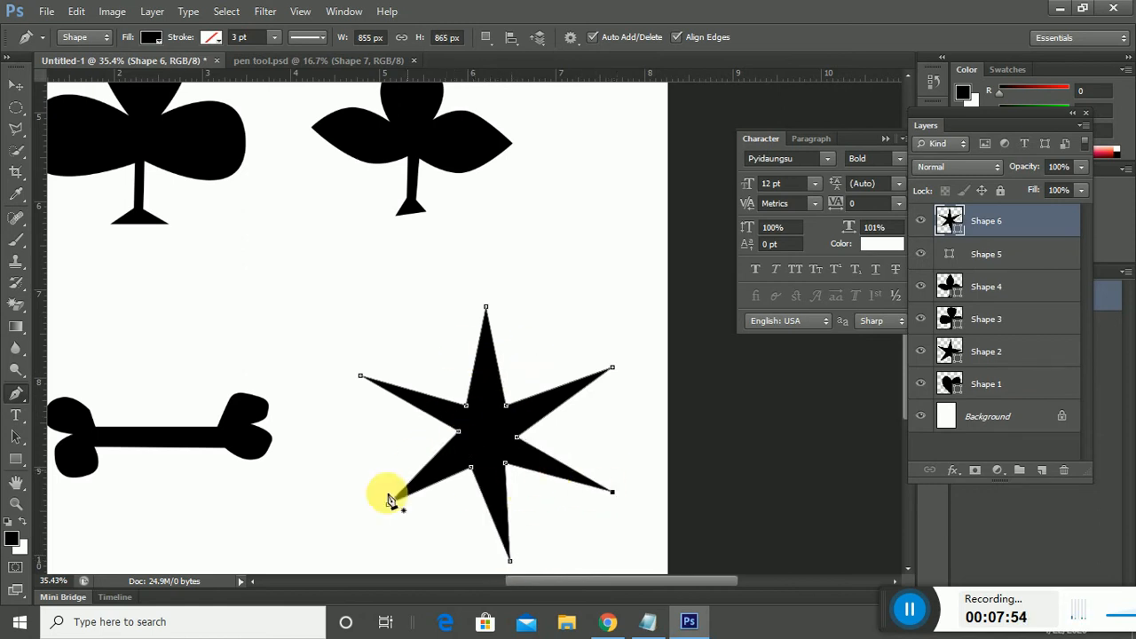
Step: Round all six spike tips into petals with the Convert Point tool, keeping the inner corners sharp
{"action": "right_click", "coordinate": [18, 397]}
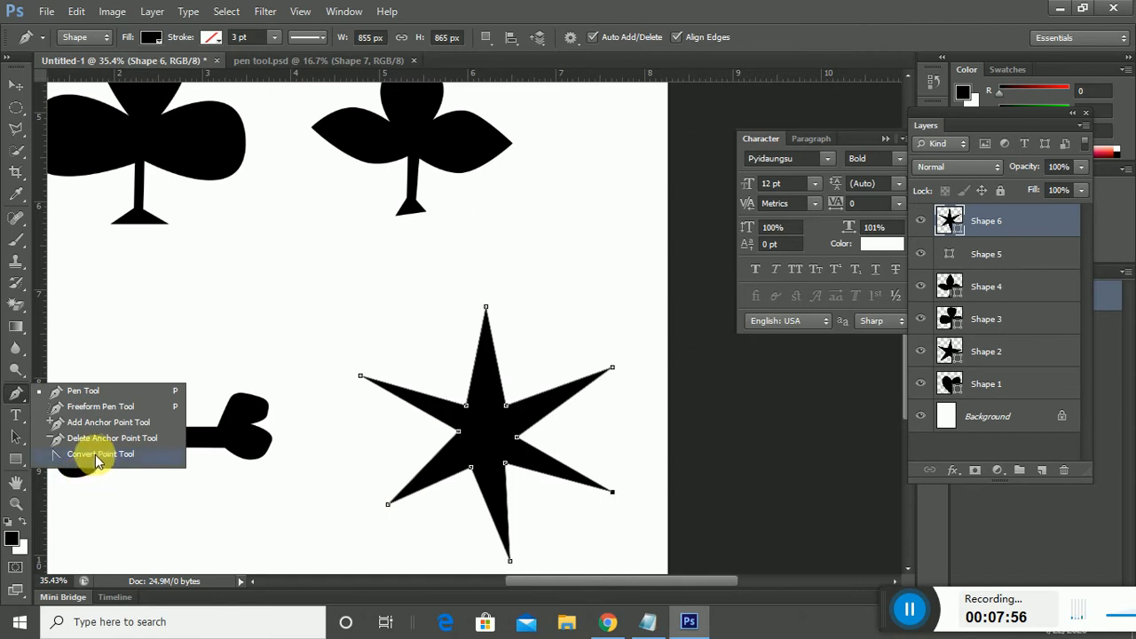
{"action": "left_click", "coordinate": [91, 456]}
{"action": "left_click_drag", "start_coordinate": [360, 375], "coordinate": [402, 292]}
{"action": "left_click_drag", "start_coordinate": [487, 309], "coordinate": [582, 309]}
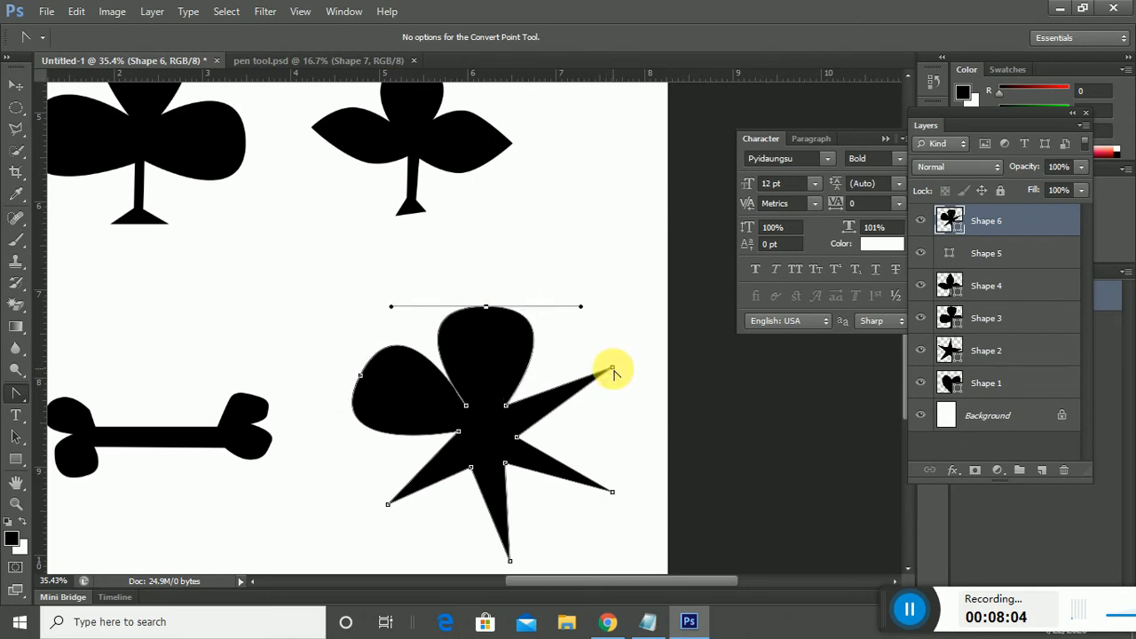
{"action": "left_click_drag", "start_coordinate": [611, 366], "coordinate": [426, 519]}
{"action": "scroll", "coordinate": [595, 459], "scroll_direction": "down", "scroll_amount": 1}
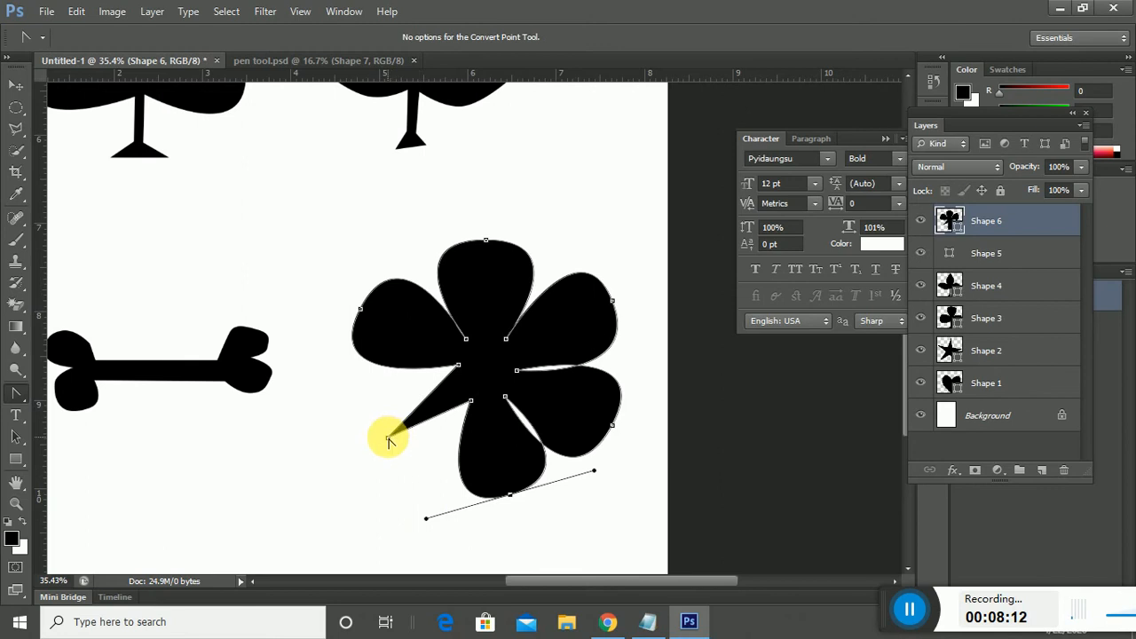
{"action": "left_click_drag", "start_coordinate": [388, 441], "coordinate": [339, 359]}
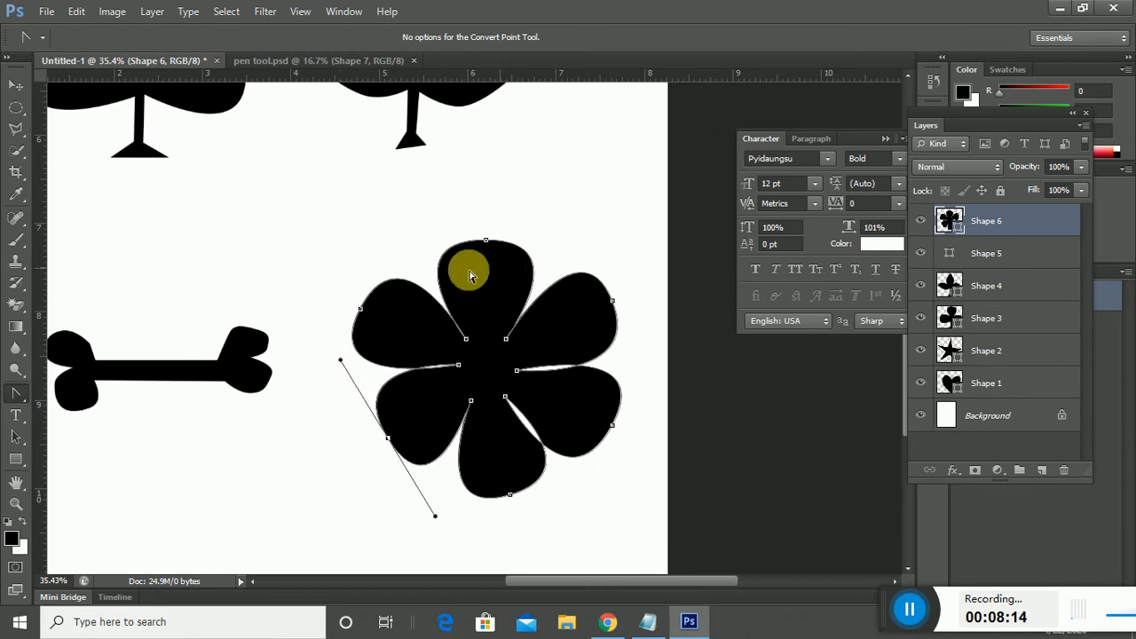
Step: Scale the flower to about 50% width and 58% height, move it up level with the bone, and deselect it
{"action": "left_click", "coordinate": [18, 84]}
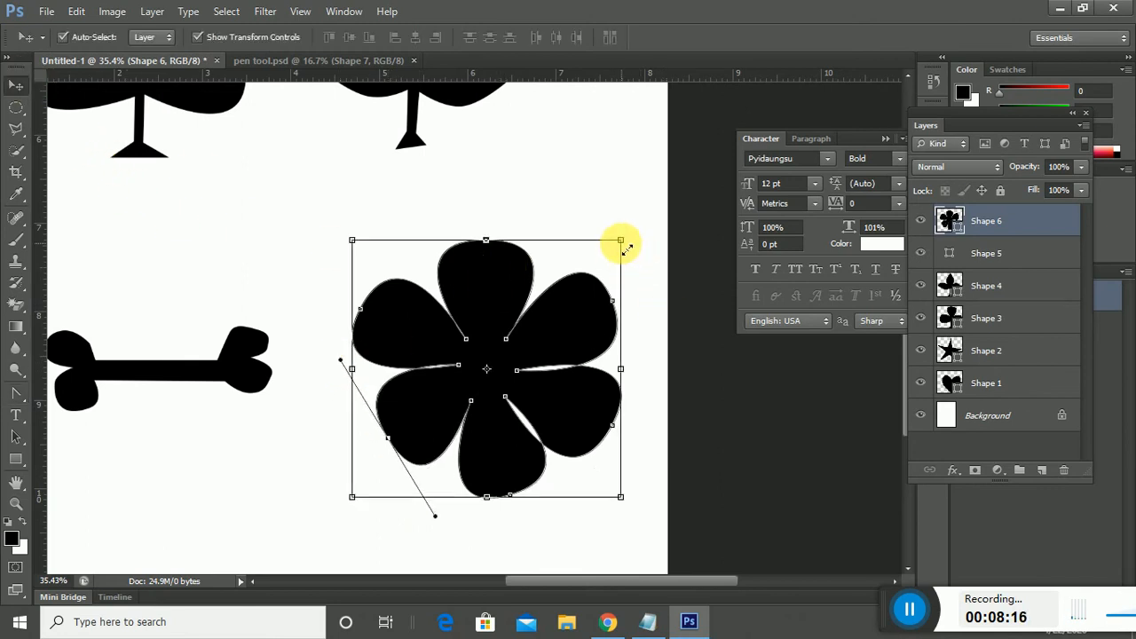
{"action": "left_click_drag", "start_coordinate": [621, 241], "coordinate": [485, 349]}
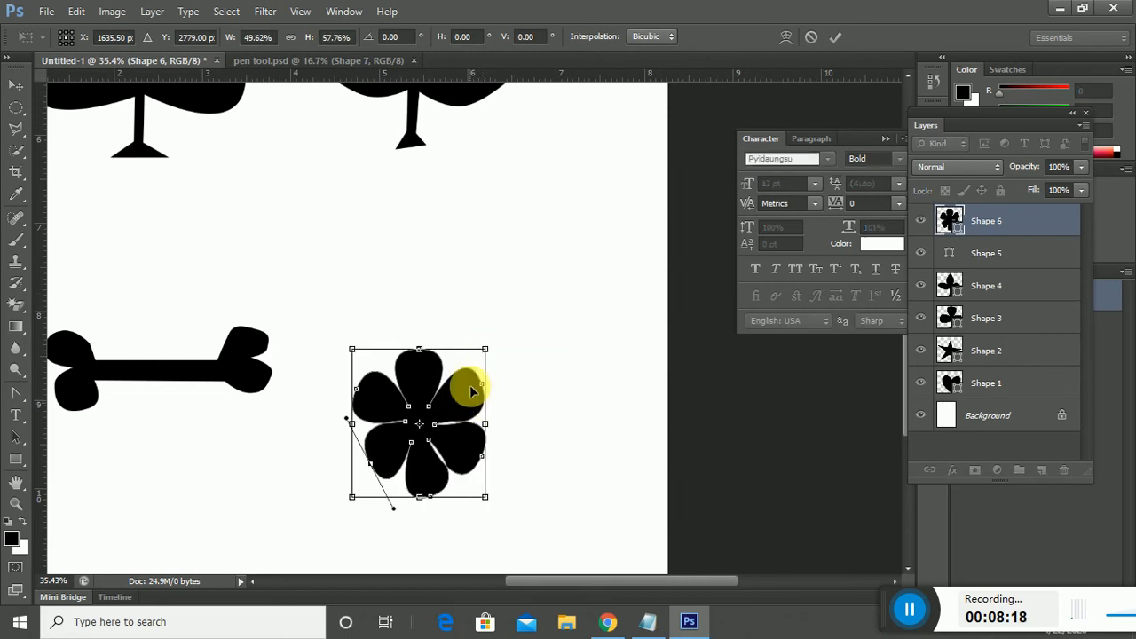
{"action": "left_click_drag", "start_coordinate": [472, 391], "coordinate": [478, 321]}
{"action": "left_click", "coordinate": [835, 38]}
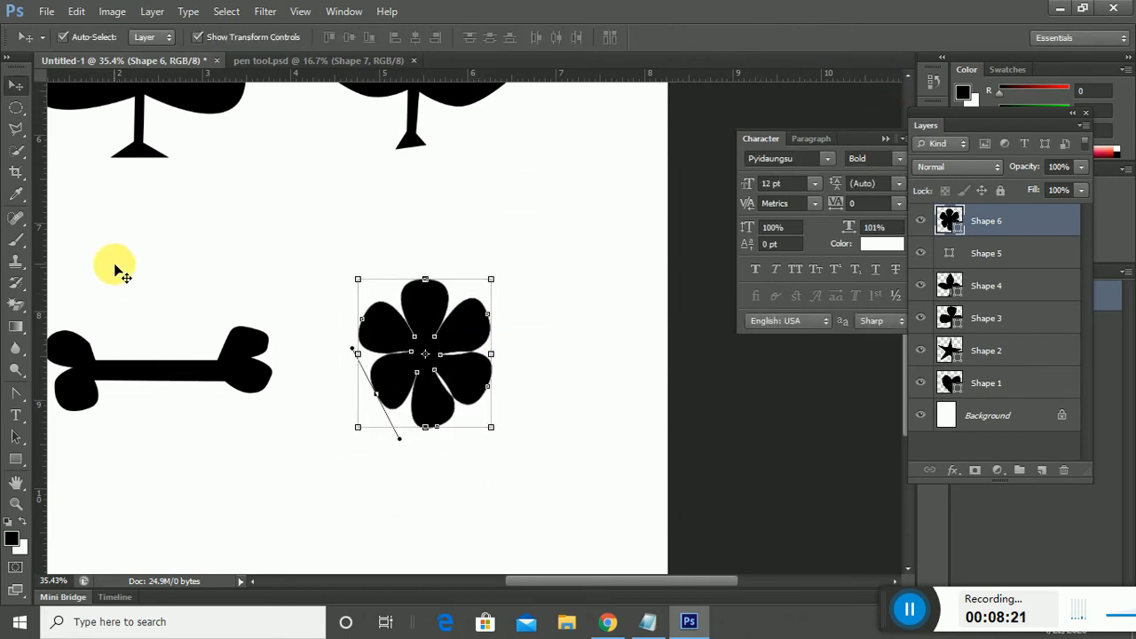
{"action": "scroll", "coordinate": [124, 271], "scroll_direction": "down", "scroll_amount": 3}
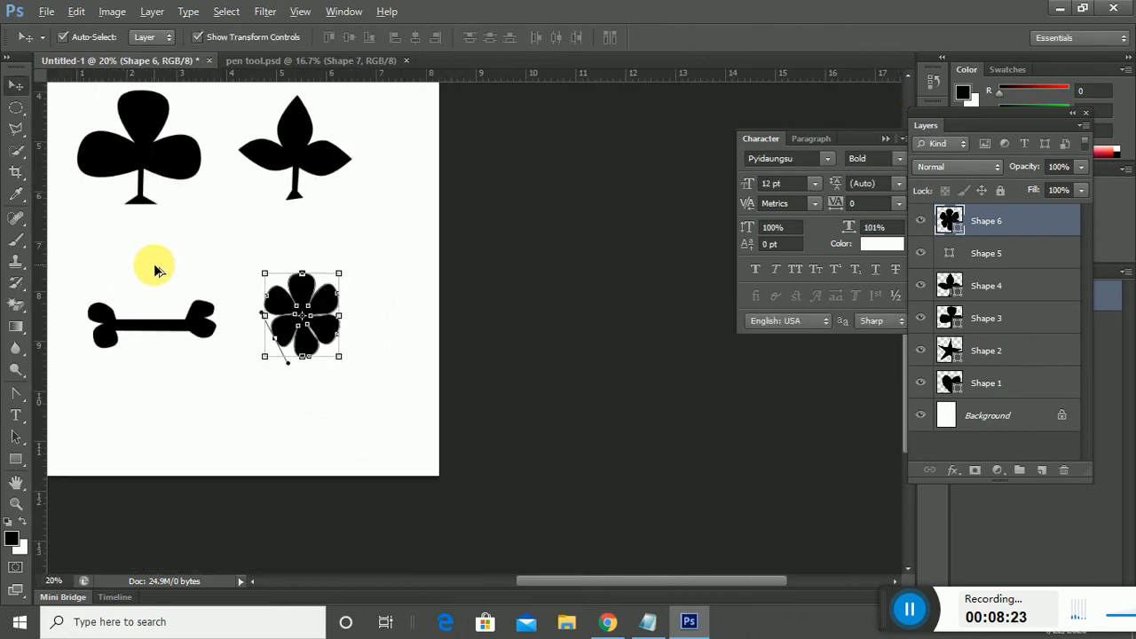
{"action": "scroll", "coordinate": [157, 270], "scroll_direction": "up", "scroll_amount": 4}
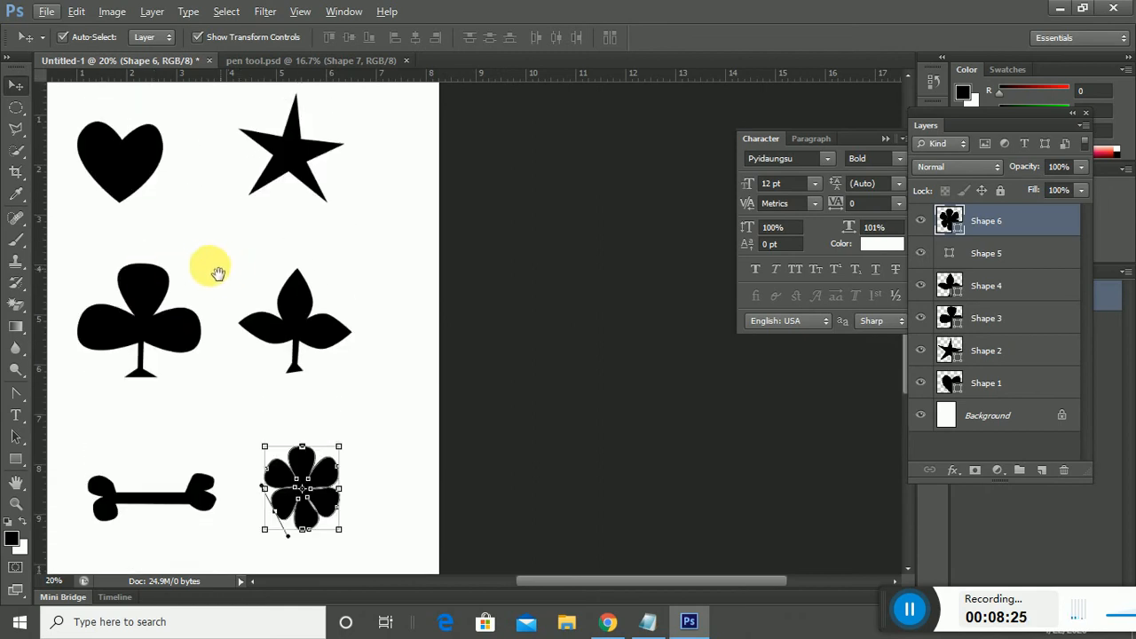
{"action": "left_click_drag", "start_coordinate": [285, 273], "coordinate": [409, 254]}
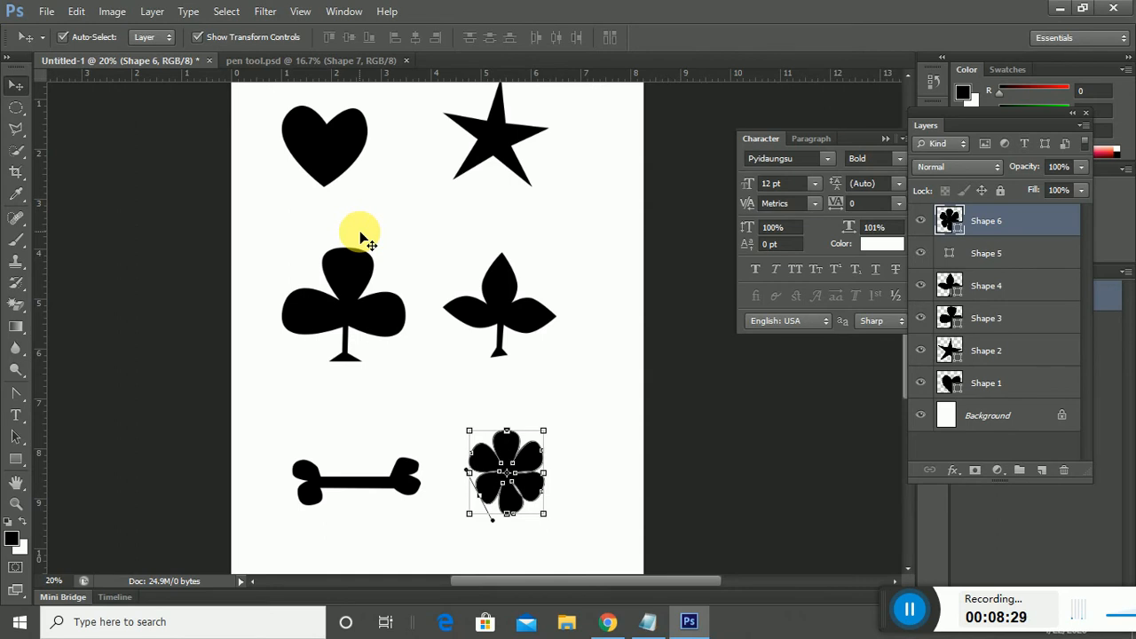
{"action": "left_click", "coordinate": [417, 203]}
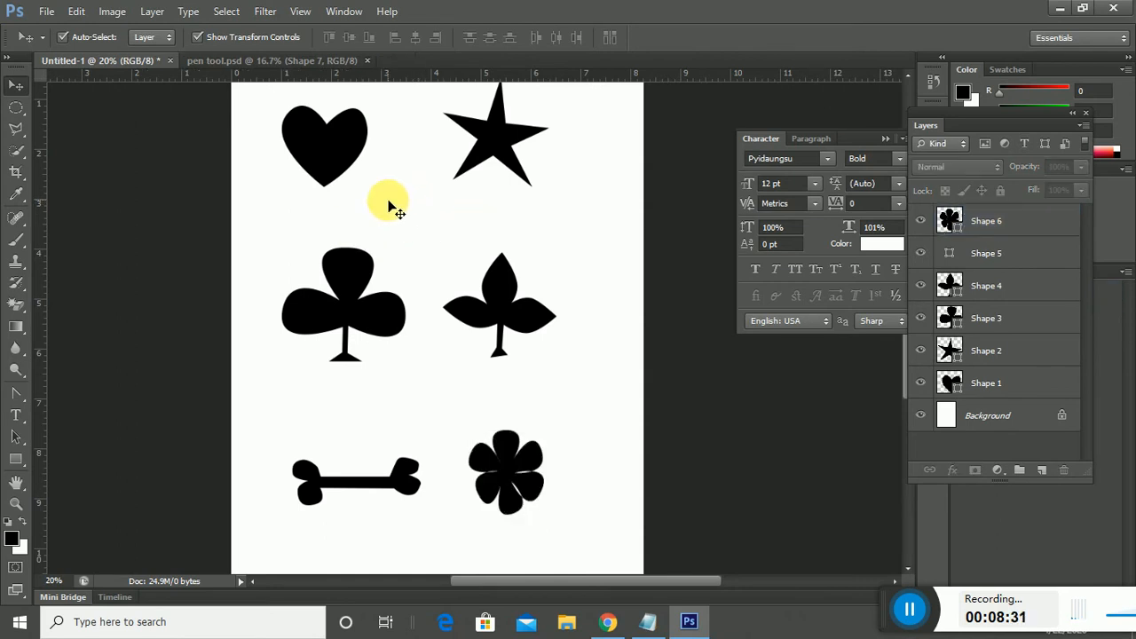
Step: Open the photo pic2.jpg
{"action": "left_click", "coordinate": [46, 11]}
{"action": "left_click", "coordinate": [85, 49]}
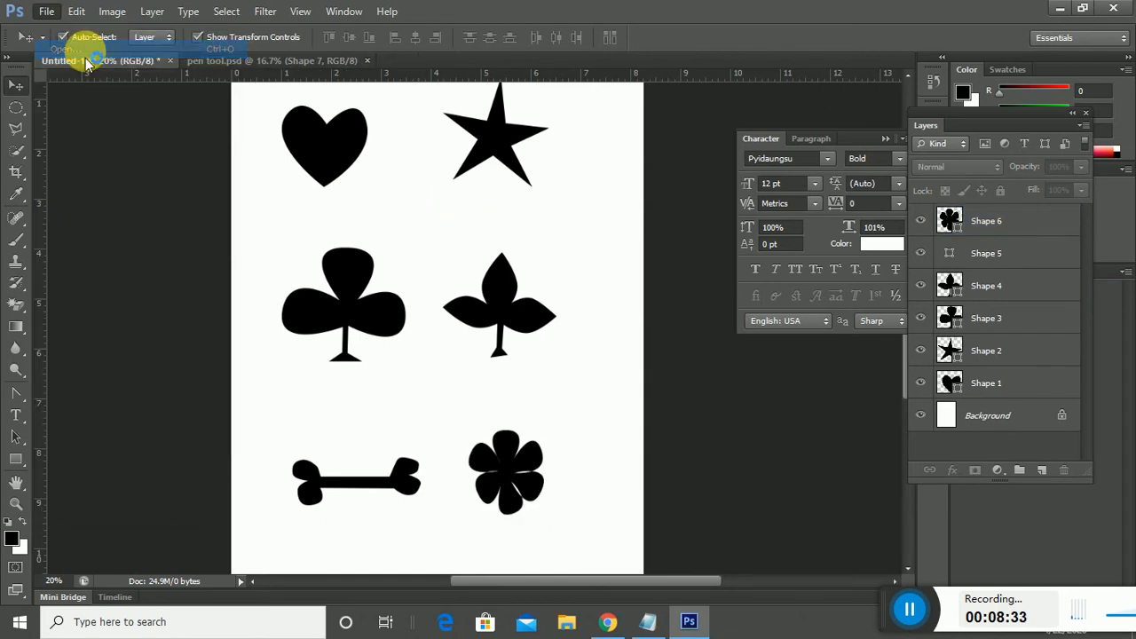
{"action": "double_click", "coordinate": [627, 190]}
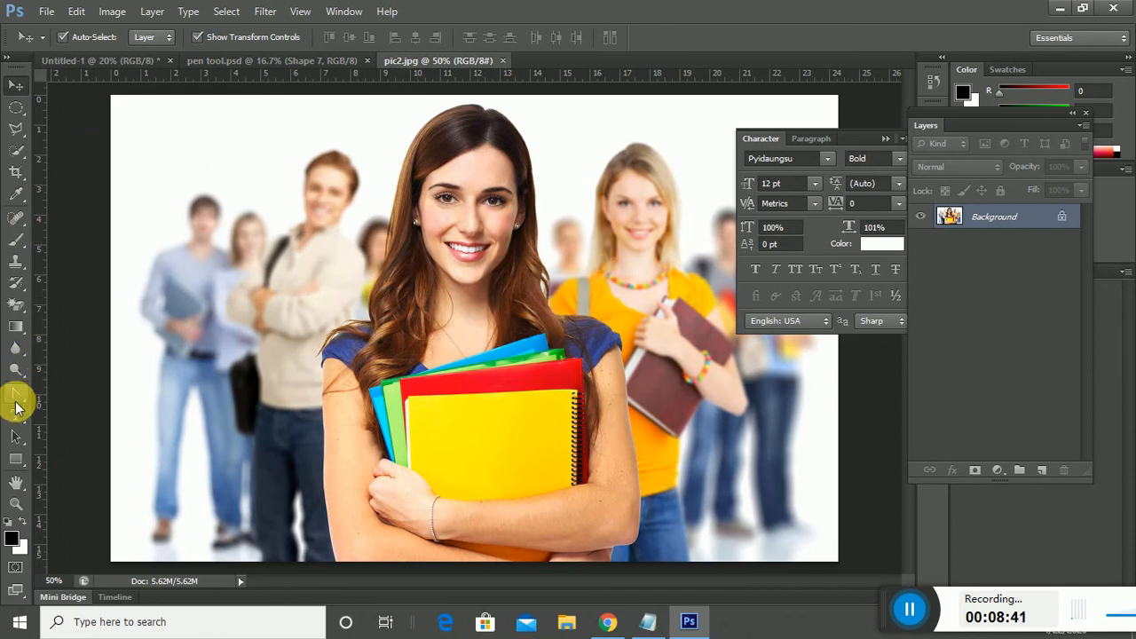
Step: Start a Pen tool path in Path mode around the front woman, tracing her hair from the left shoulder over the head and down the right side
{"action": "left_click_drag", "start_coordinate": [18, 395], "coordinate": [80, 395]}
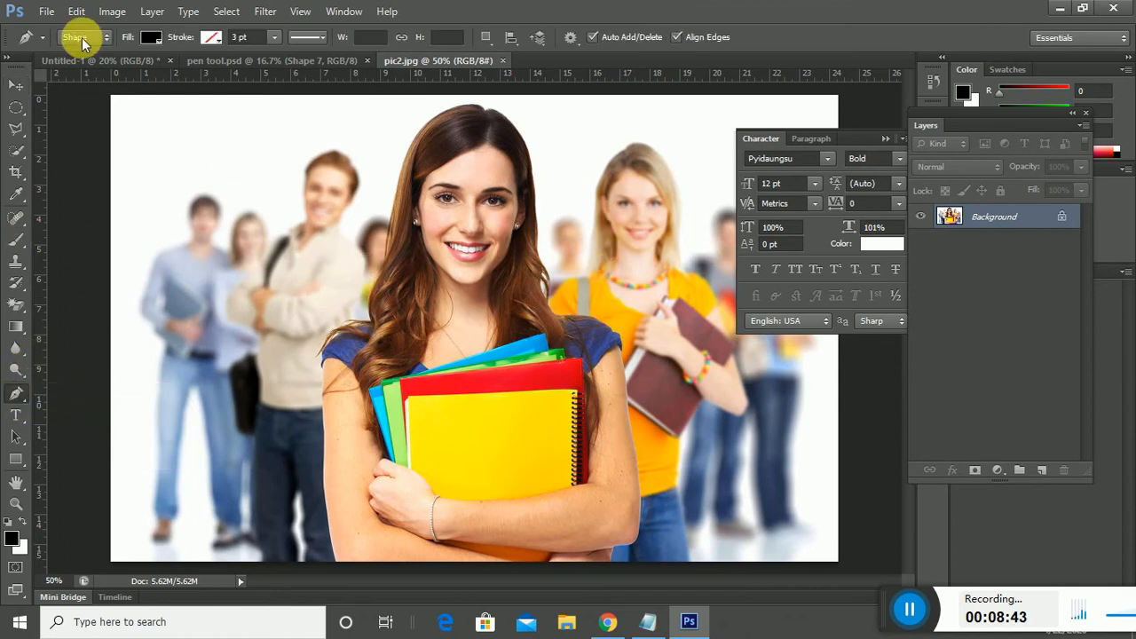
{"action": "left_click", "coordinate": [82, 37]}
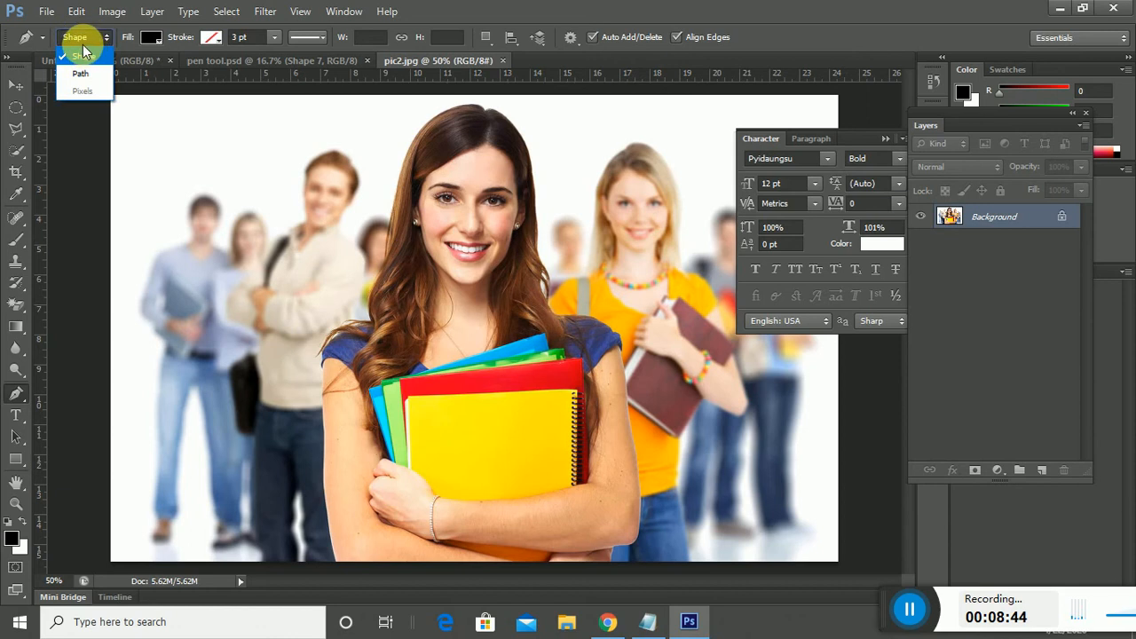
{"action": "left_click", "coordinate": [89, 75]}
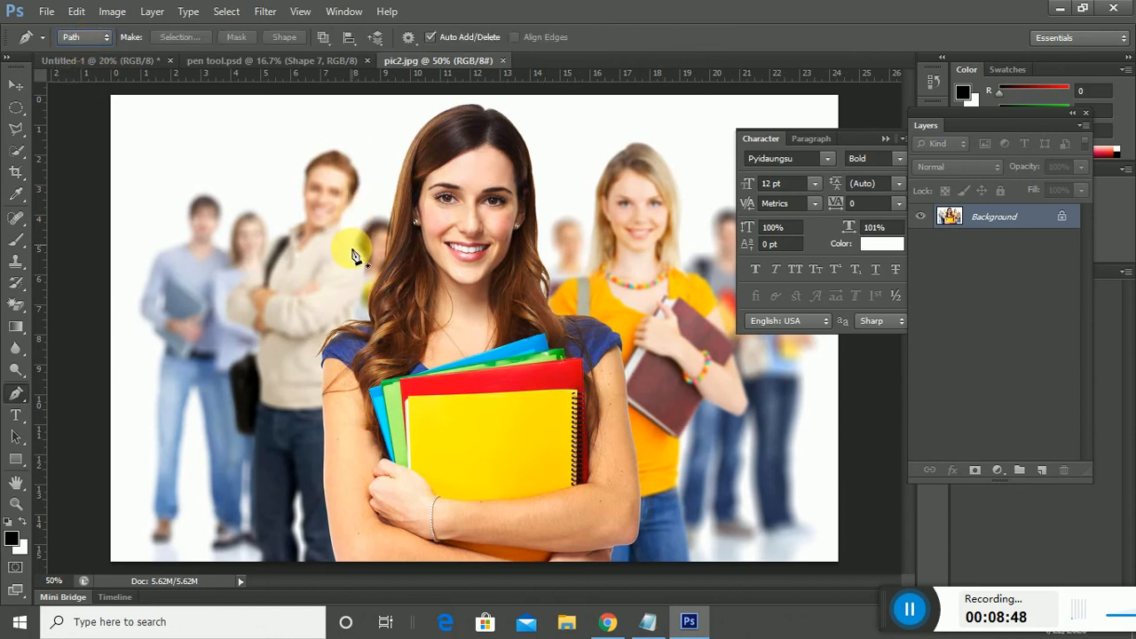
{"action": "left_click", "coordinate": [372, 321]}
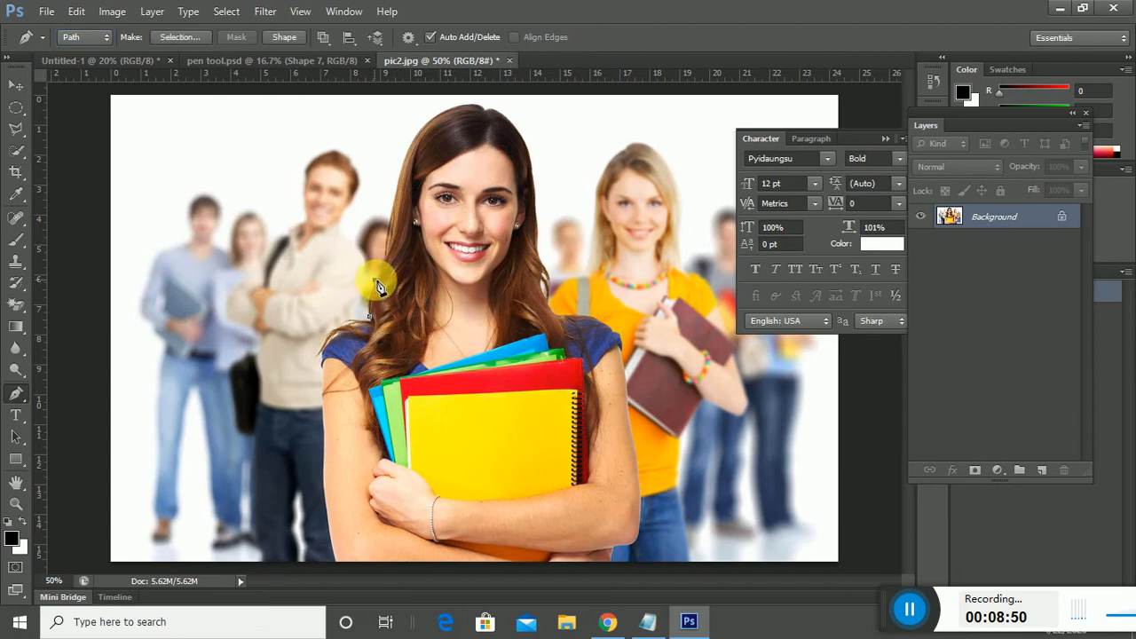
{"action": "left_click", "coordinate": [391, 229]}
{"action": "left_click", "coordinate": [403, 178]}
{"action": "left_click", "coordinate": [415, 133]}
{"action": "mouse_move", "coordinate": [476, 111]}
{"action": "left_mouse_down"}
{"action": "mouse_move", "coordinate": [507, 115]}
{"action": "mouse_move", "coordinate": [536, 167]}
{"action": "left_mouse_up"}
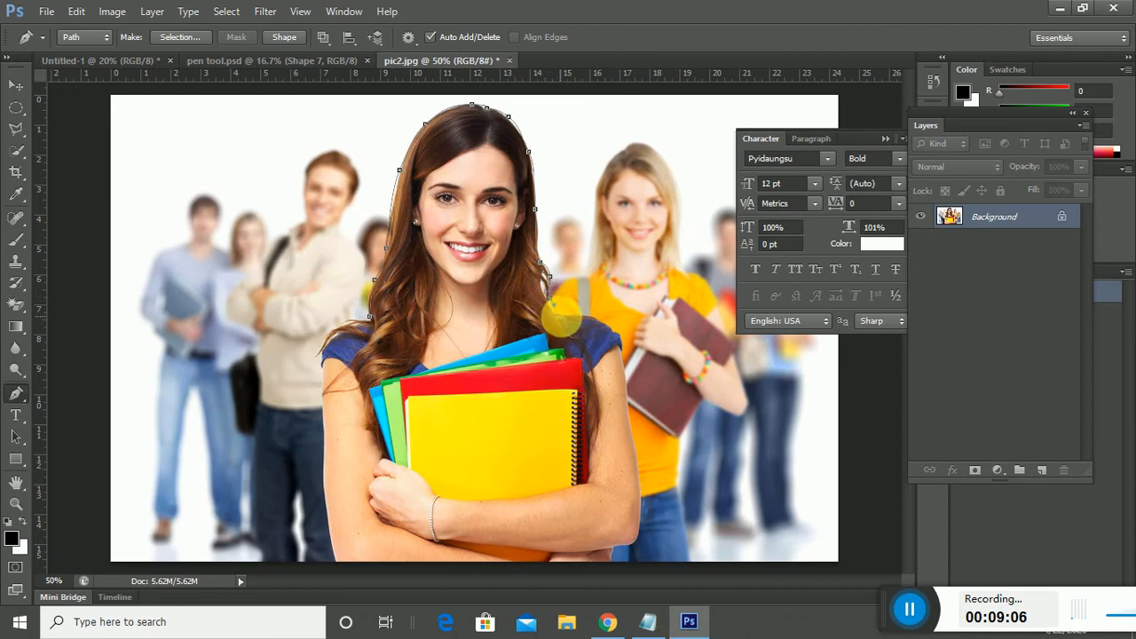
Step: Continue the path around her right shoulder and arm, along the photo's lower edge, and up the left arm to close it at the start
{"action": "left_click", "coordinate": [622, 341]}
{"action": "left_click", "coordinate": [641, 488]}
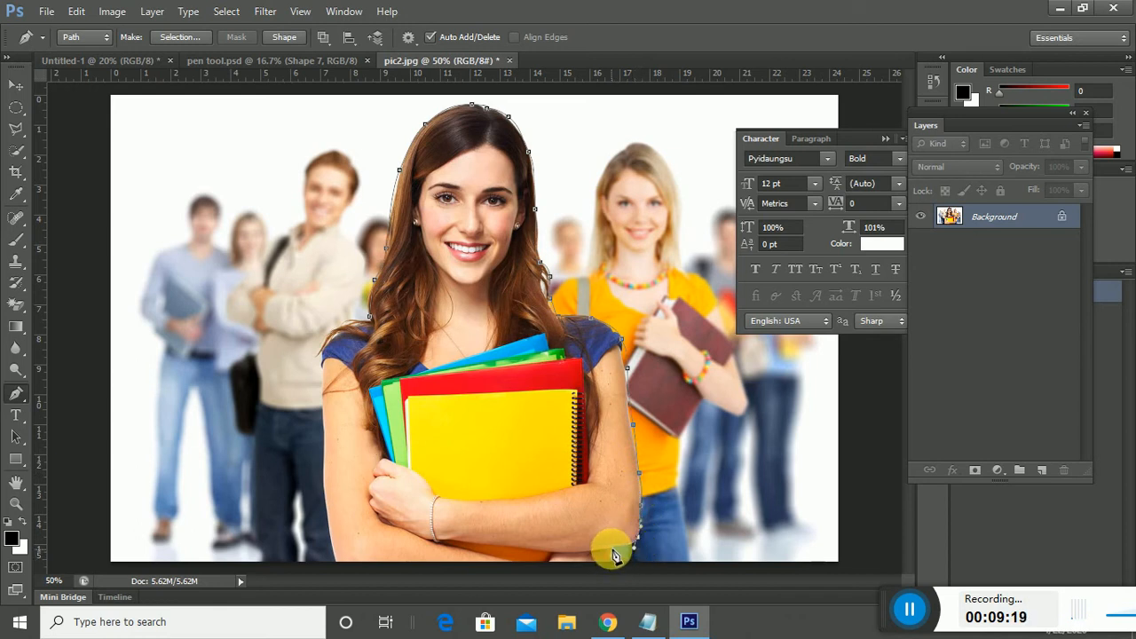
{"action": "left_click", "coordinate": [618, 562]}
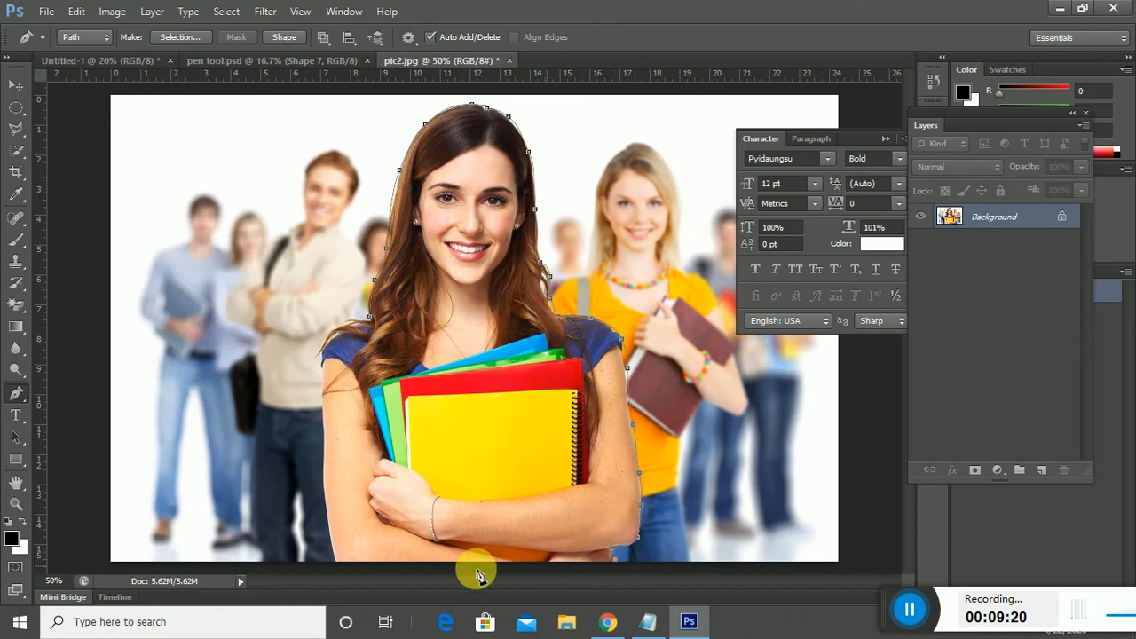
{"action": "left_click", "coordinate": [332, 552]}
{"action": "left_click", "coordinate": [321, 471]}
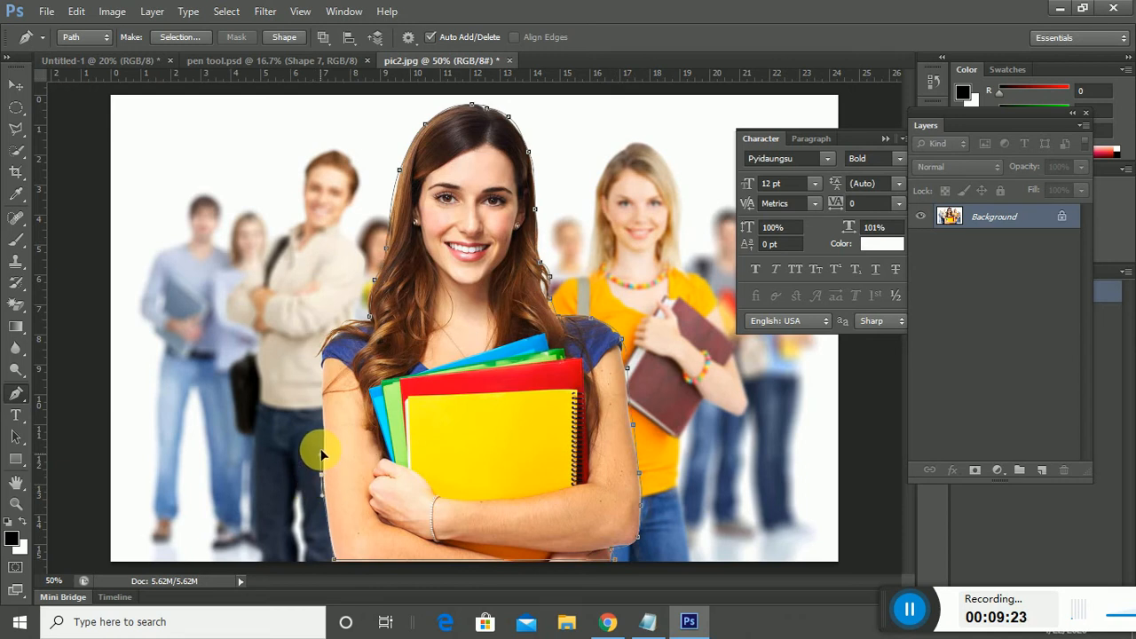
{"action": "left_click", "coordinate": [315, 355]}
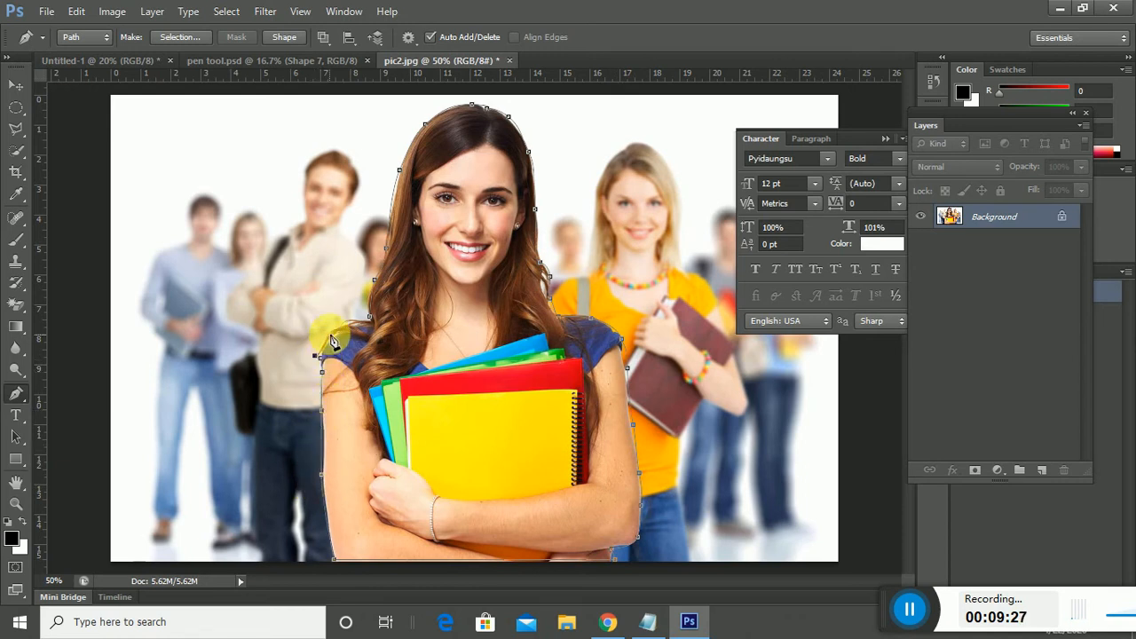
{"action": "left_click_drag", "start_coordinate": [328, 332], "coordinate": [368, 321]}
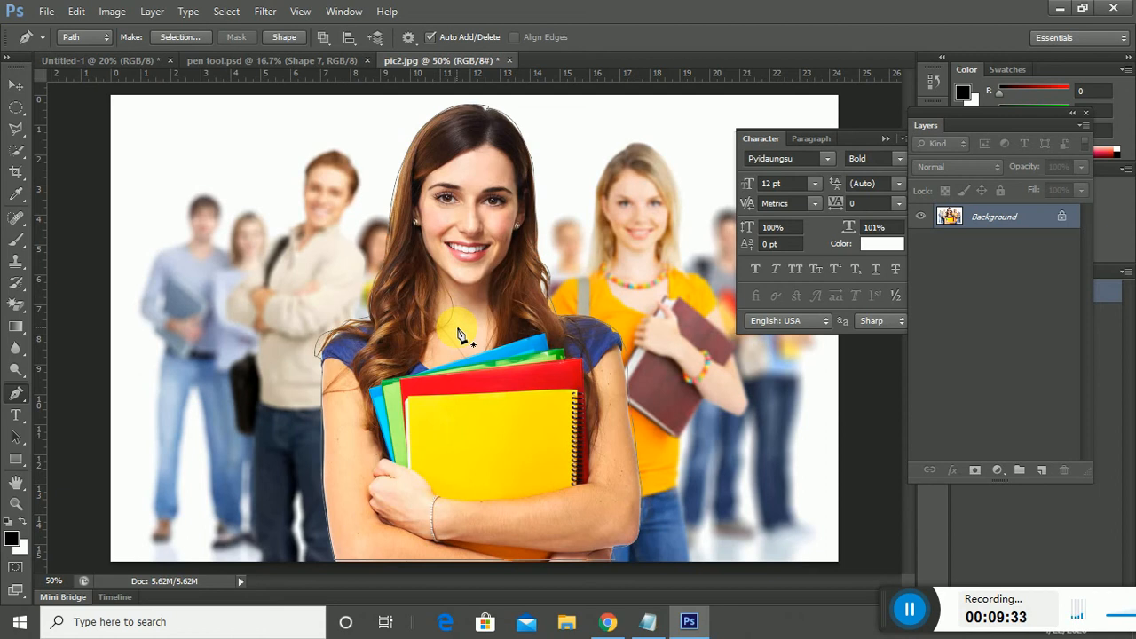
Step: Convert the closed path into a selection and copy the selected woman onto a new layer
{"action": "key", "text": "ctrl+Return"}
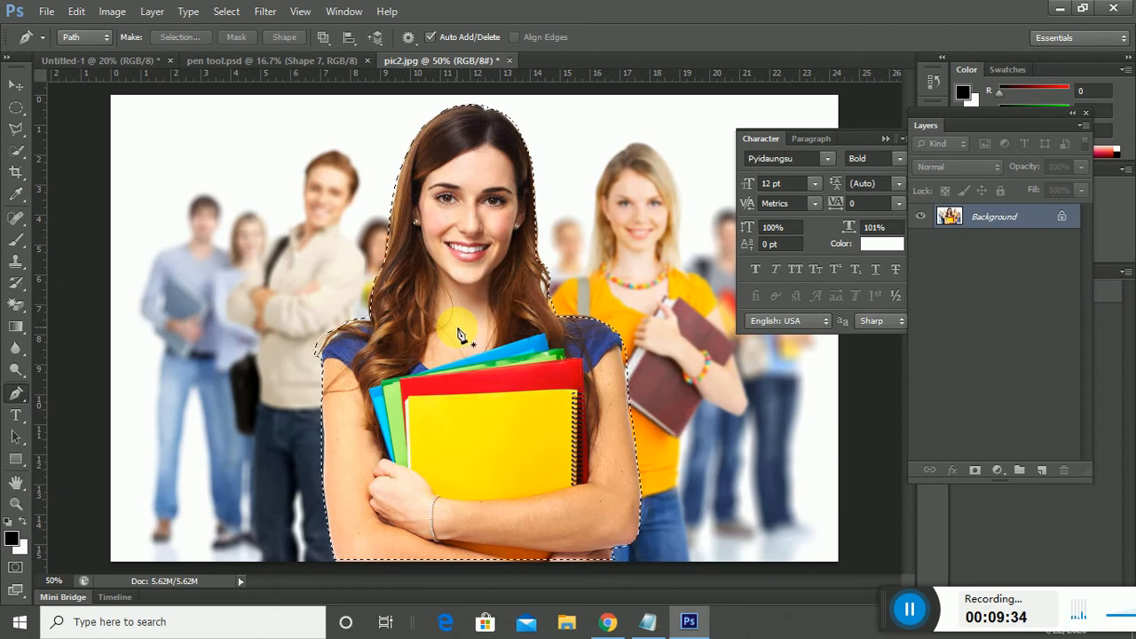
{"action": "right_click", "coordinate": [459, 250]}
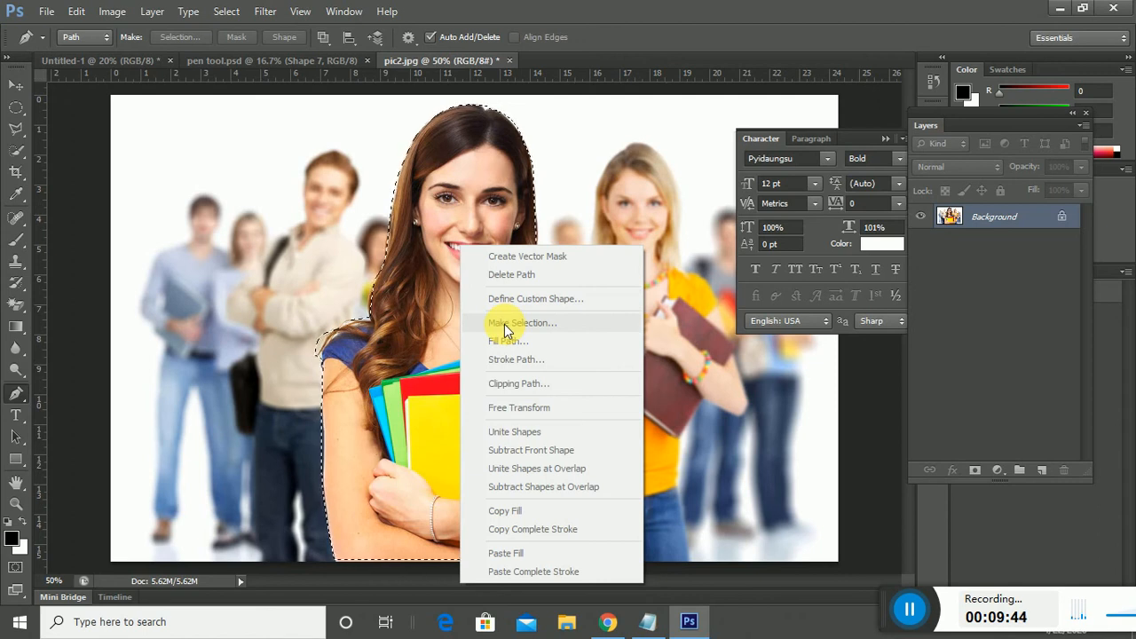
{"action": "left_click", "coordinate": [984, 216]}
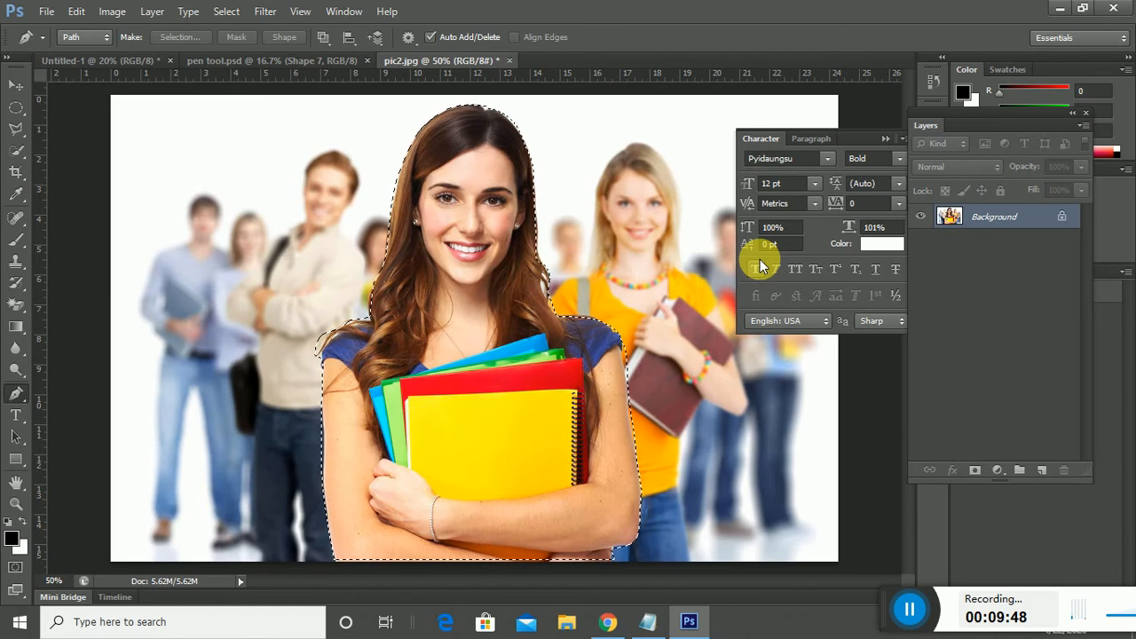
{"action": "key", "text": "ctrl+j"}
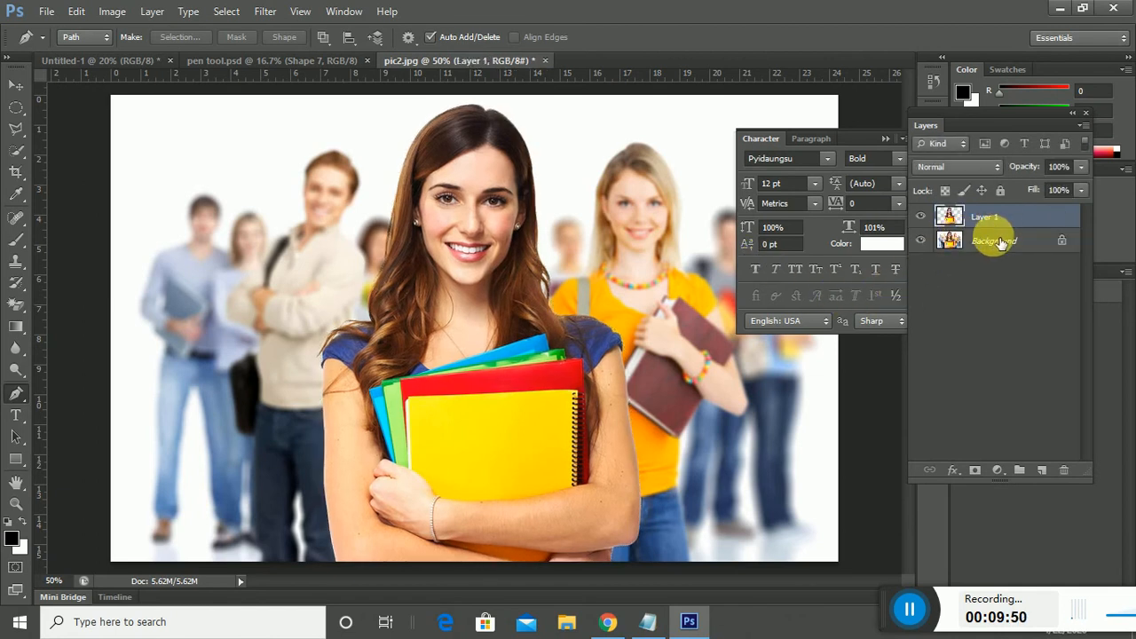
Step: Hide the Background layer and add an empty layer directly beneath the woman's cutout
{"action": "left_click", "coordinate": [920, 239]}
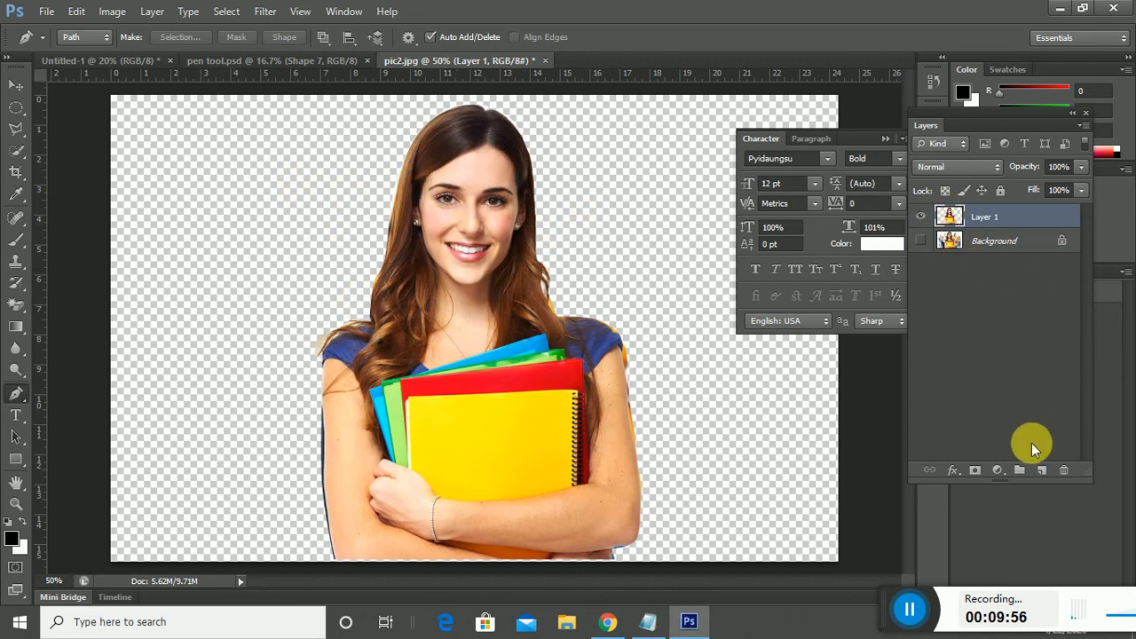
{"action": "left_click", "coordinate": [1041, 469]}
{"action": "mouse_move", "coordinate": [976, 240]}
{"action": "left_mouse_down"}
{"action": "mouse_move", "coordinate": [1006, 266]}
{"action": "mouse_move", "coordinate": [994, 250]}
{"action": "left_mouse_up"}
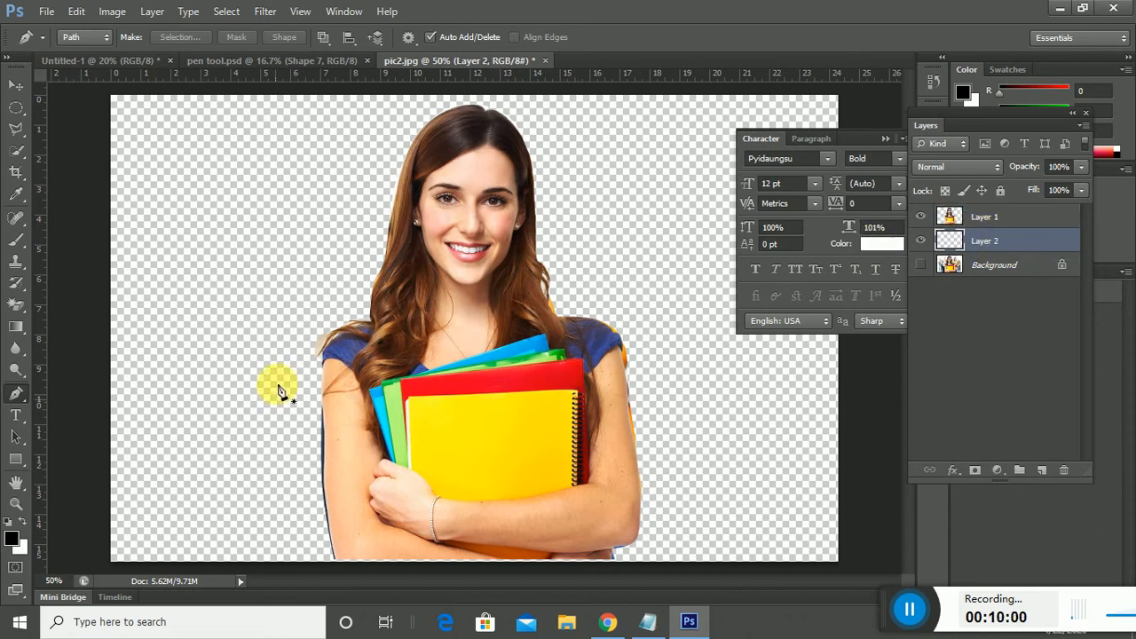
Step: Fill the empty layer with green #218214 using the Paint Bucket, and toggle the cutout's visibility to check it against the backdrop
{"action": "left_click_drag", "start_coordinate": [16, 325], "coordinate": [89, 338]}
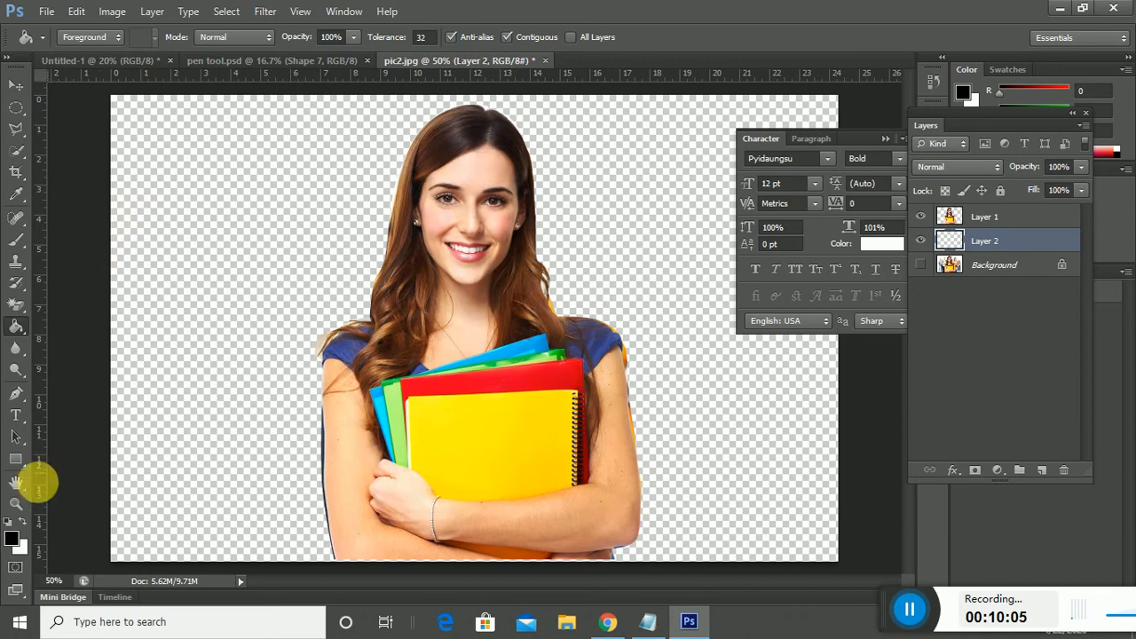
{"action": "left_click", "coordinate": [15, 538]}
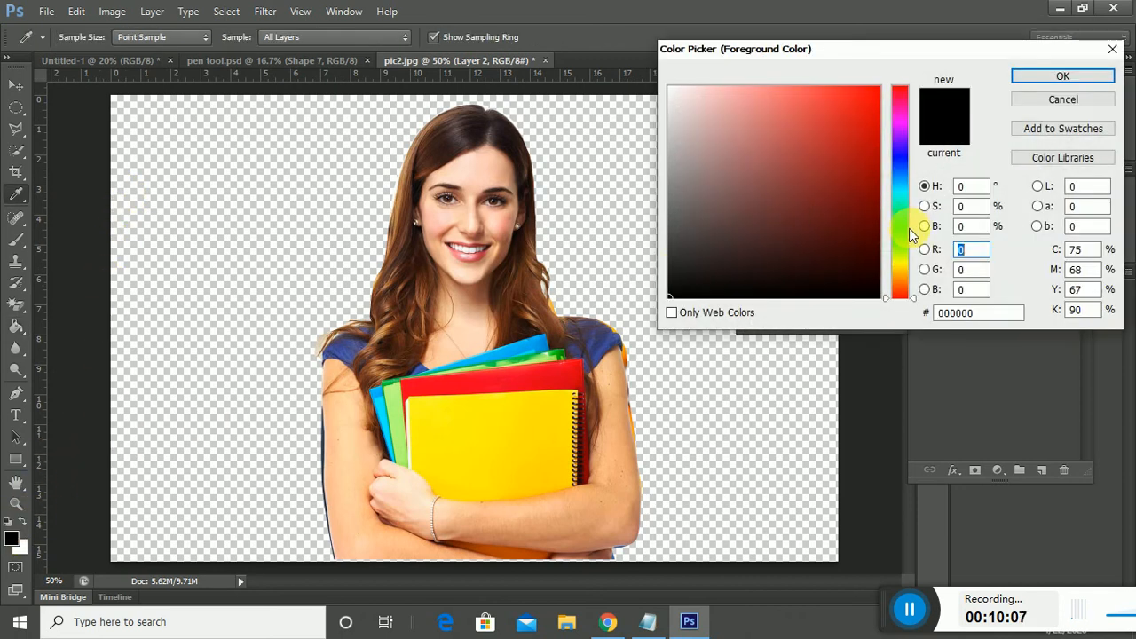
{"action": "left_click", "coordinate": [900, 232]}
{"action": "left_click_drag", "start_coordinate": [847, 206], "coordinate": [847, 186]}
{"action": "left_click", "coordinate": [1062, 75]}
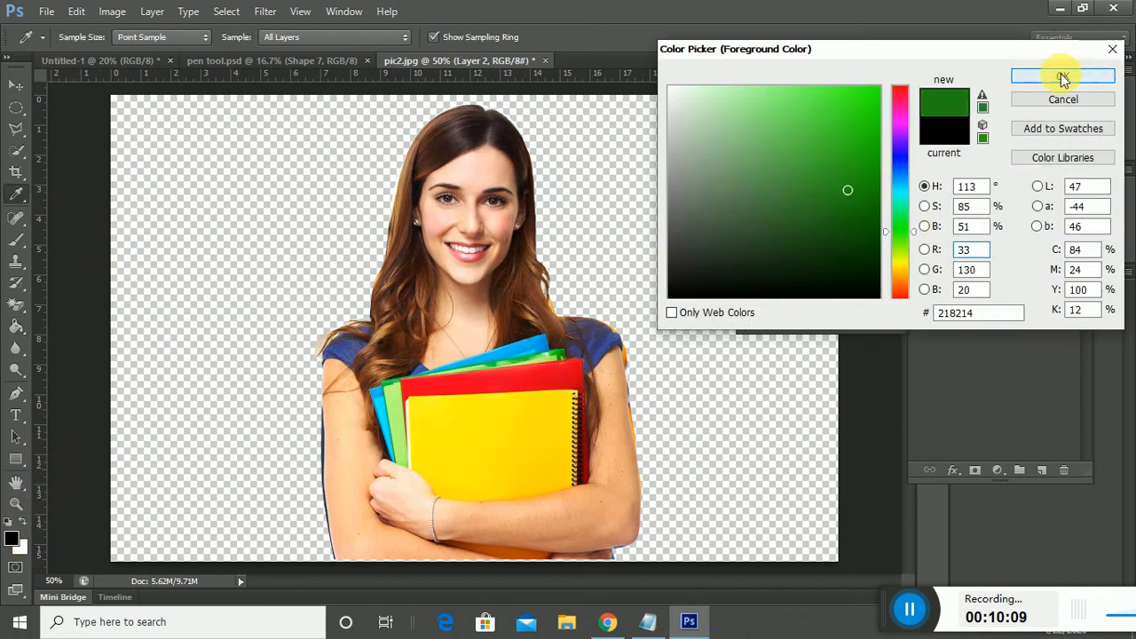
{"action": "left_click", "coordinate": [131, 322]}
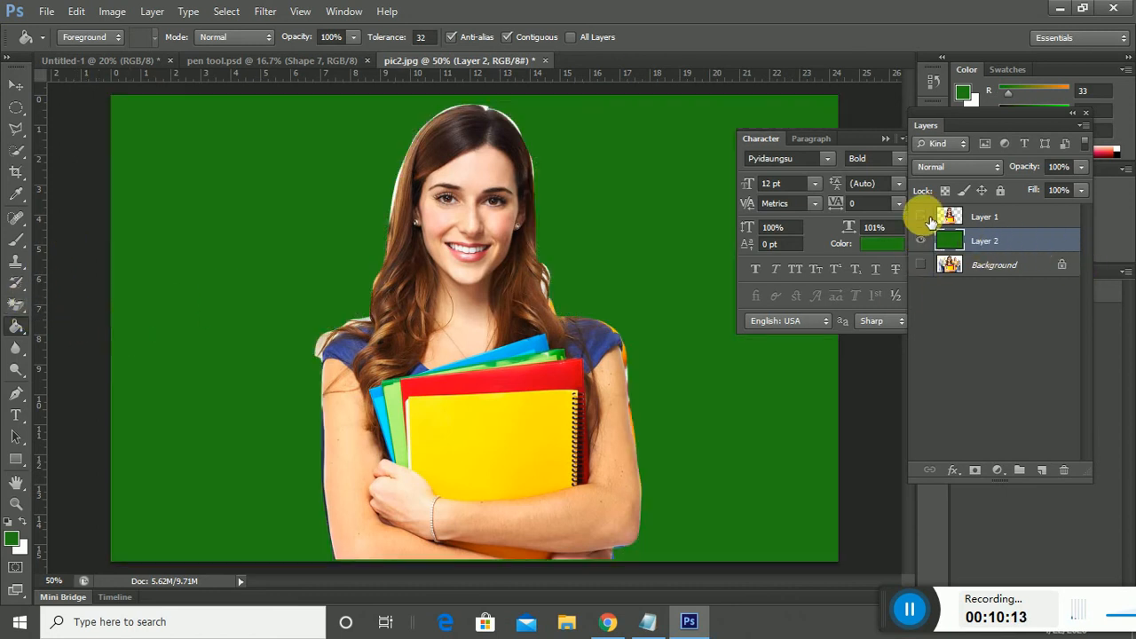
{"action": "left_click", "coordinate": [920, 216]}
{"action": "left_click", "coordinate": [920, 216]}
Step: Select the woman's cutout layer and set up the Background Eraser with a 143 px brush
{"action": "left_click", "coordinate": [1006, 218]}
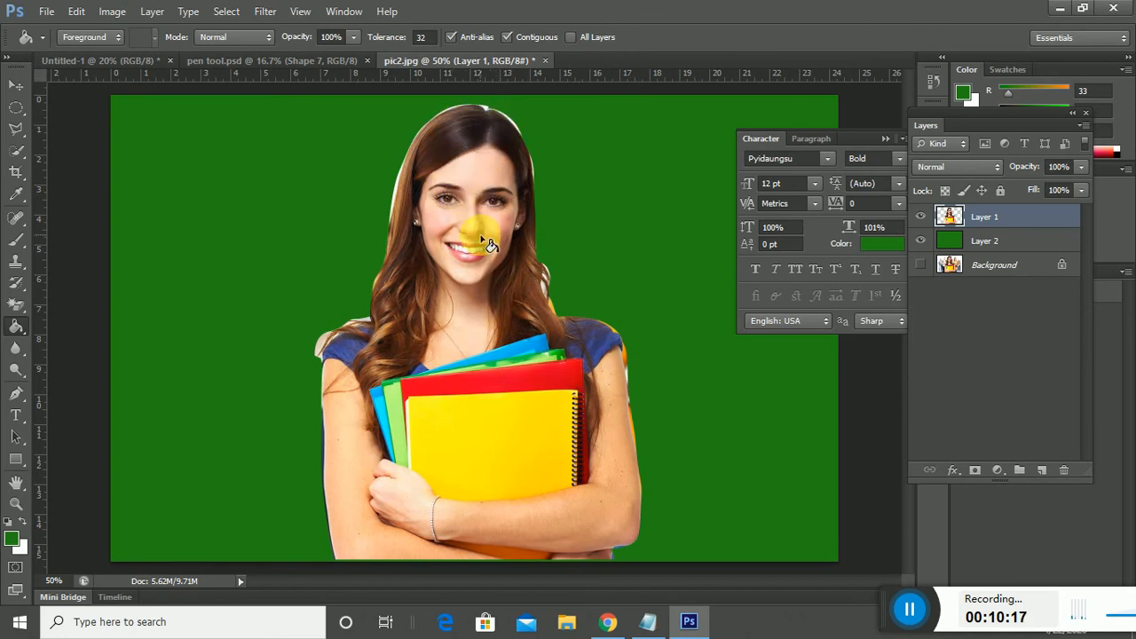
{"action": "scroll", "coordinate": [486, 241], "scroll_direction": "up", "scroll_amount": 1}
{"action": "scroll", "coordinate": [486, 242], "scroll_direction": "down", "scroll_amount": 2}
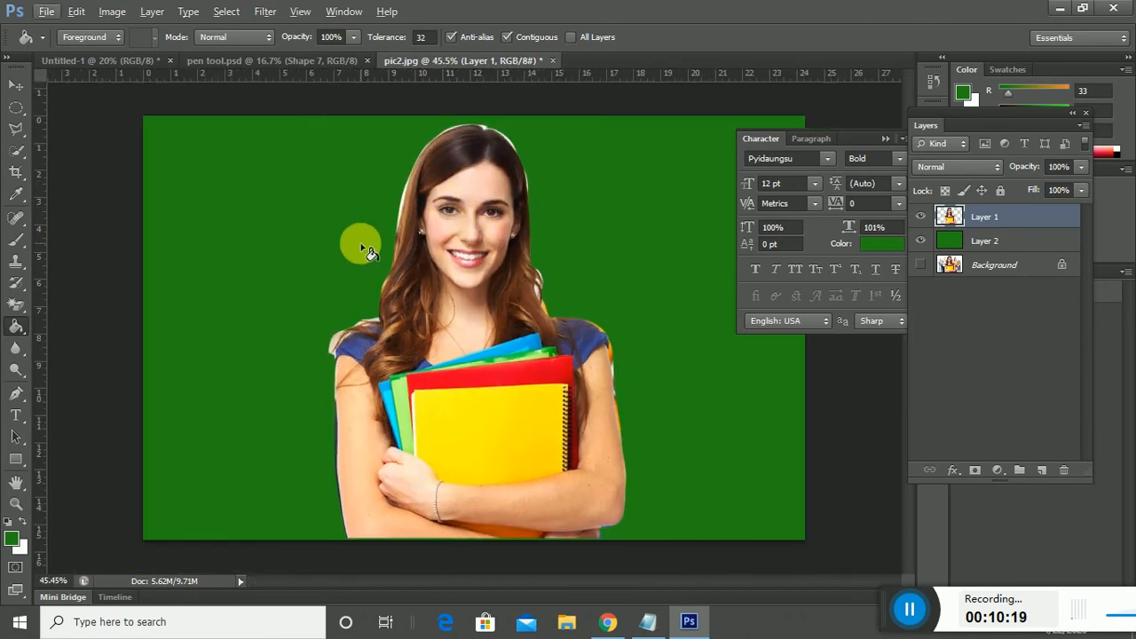
{"action": "left_click", "coordinate": [17, 309]}
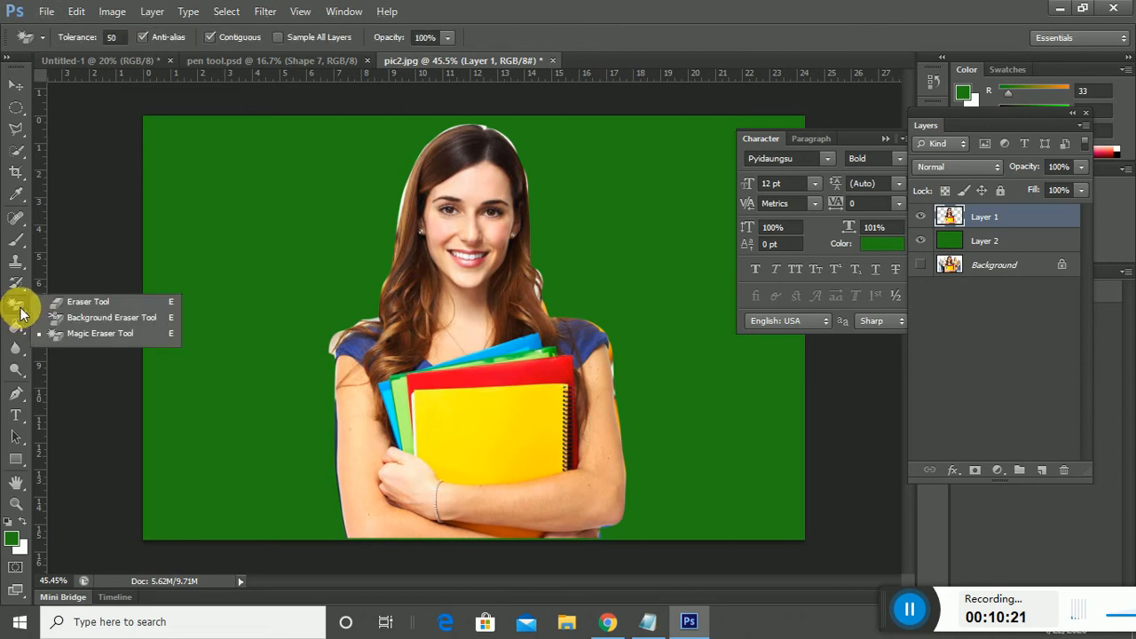
{"action": "left_click", "coordinate": [101, 321]}
{"action": "scroll", "coordinate": [482, 186], "scroll_direction": "up", "scroll_amount": 2}
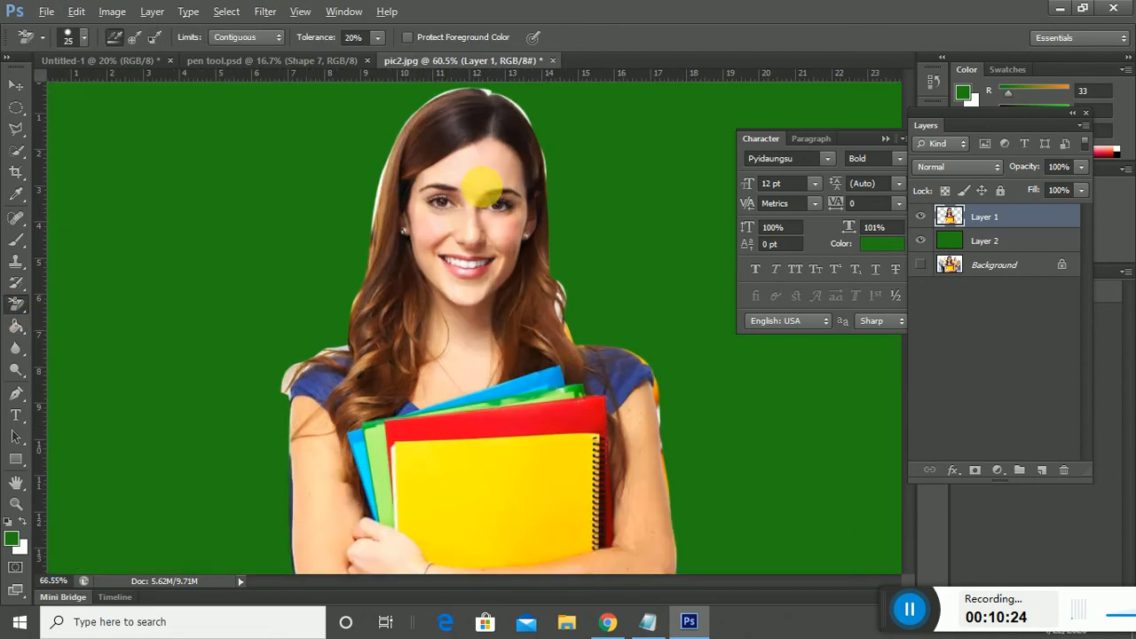
{"action": "scroll", "coordinate": [312, 203], "scroll_direction": "up", "scroll_amount": 1}
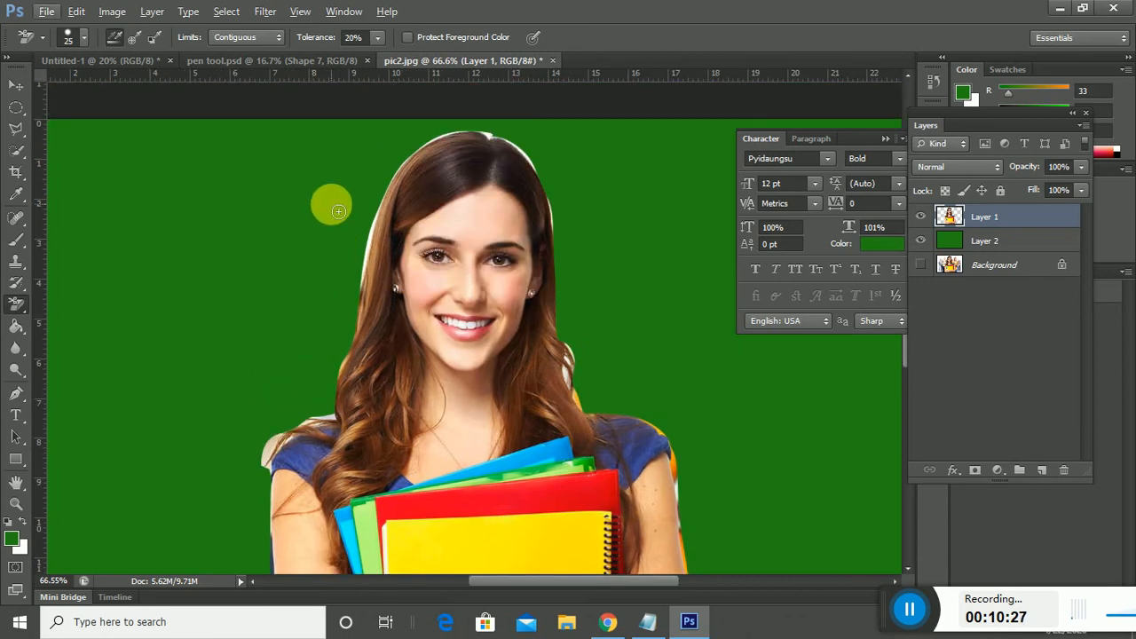
{"action": "right_click", "coordinate": [331, 202]}
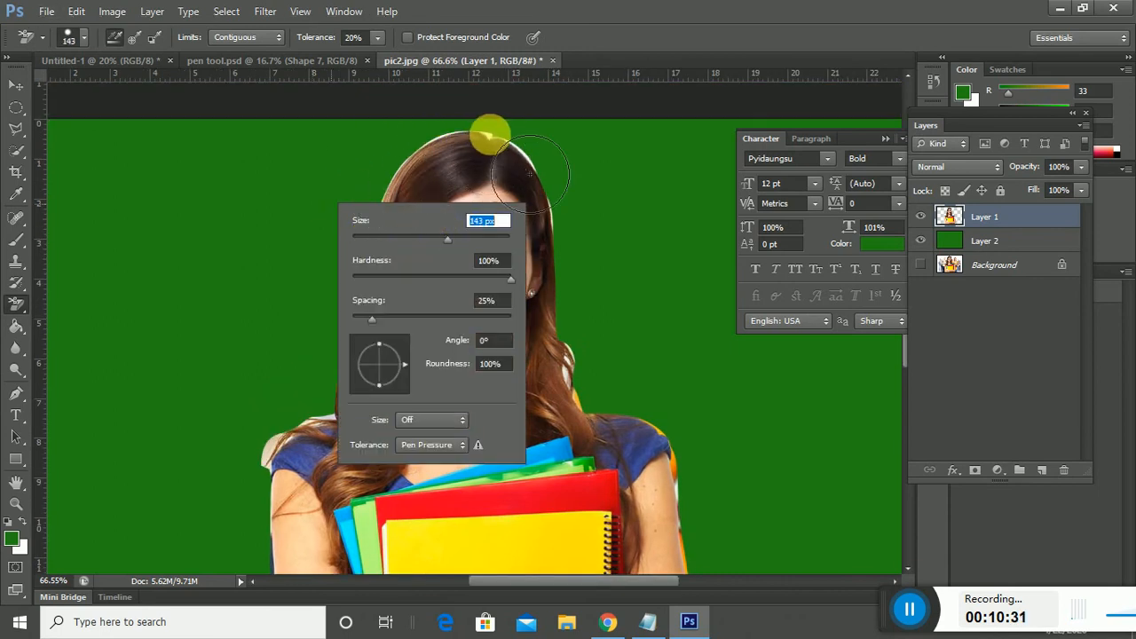
Step: Erase the light fringe around the woman's hair and over the shoulder at the picture's left with the Background Eraser
{"action": "left_click", "coordinate": [491, 133]}
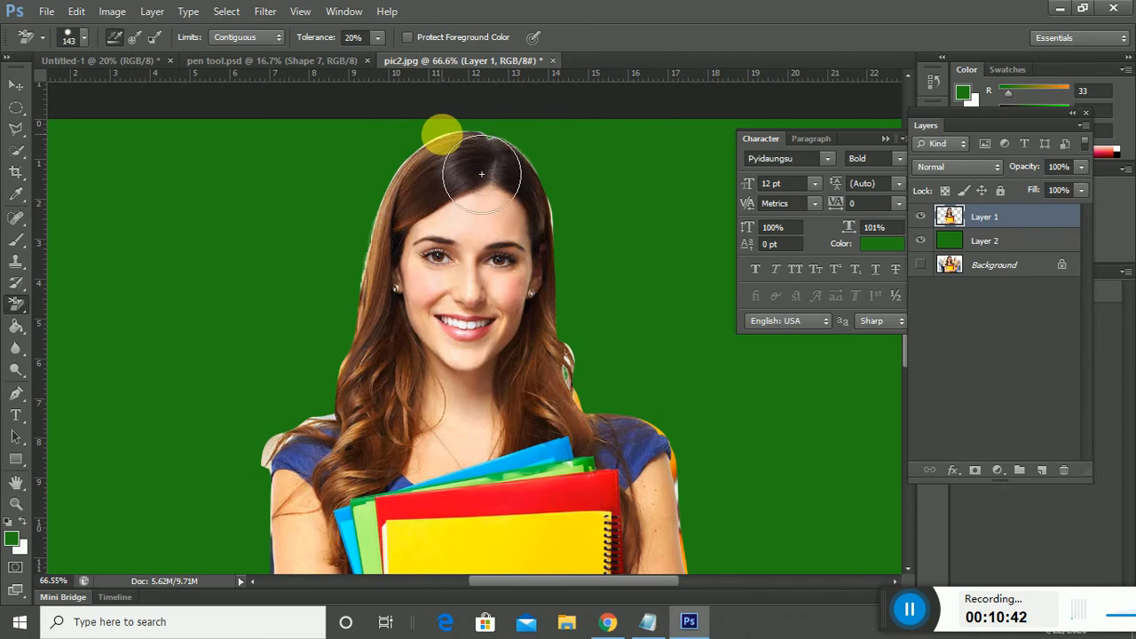
{"action": "scroll", "coordinate": [395, 226], "scroll_direction": "up", "scroll_amount": 3}
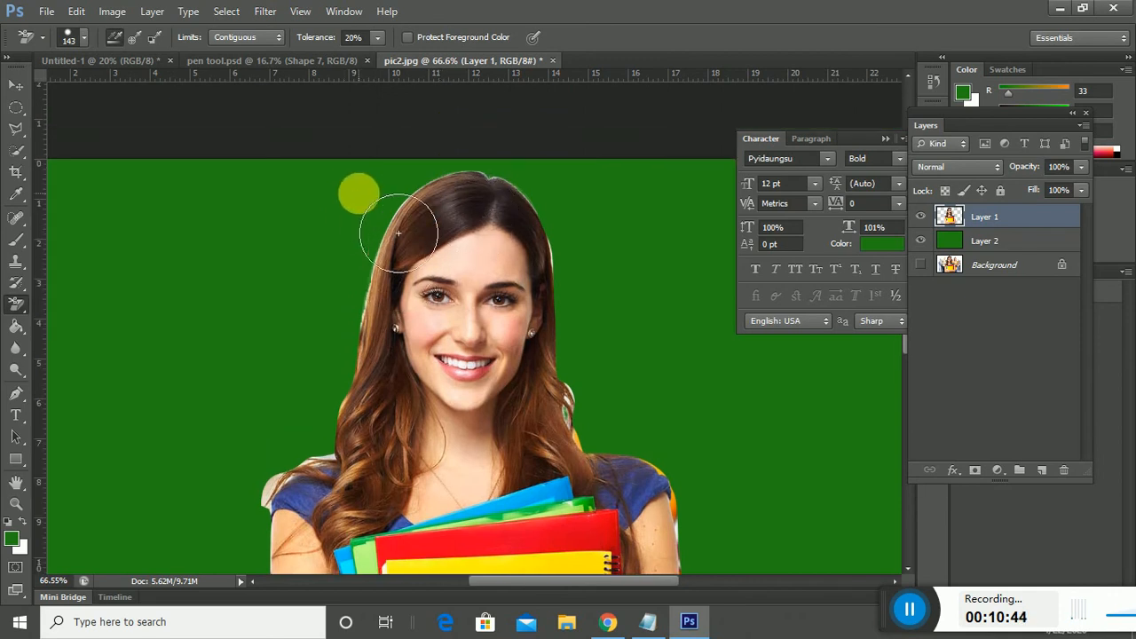
{"action": "scroll", "coordinate": [443, 346], "scroll_direction": "up", "scroll_amount": 5}
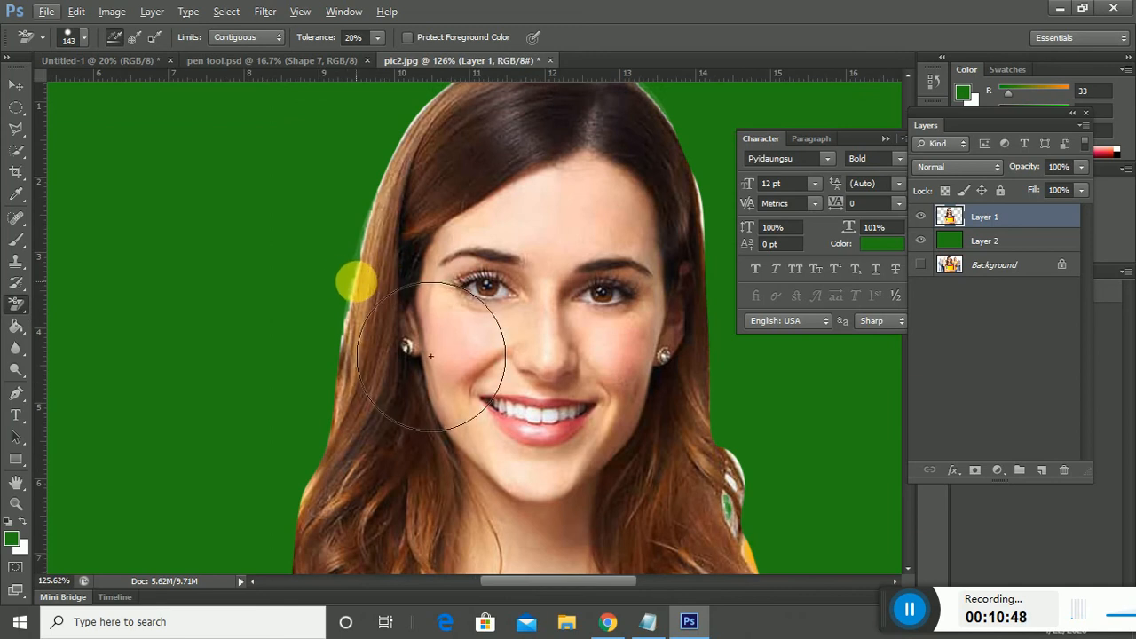
{"action": "scroll", "coordinate": [430, 356], "scroll_direction": "up", "scroll_amount": 3}
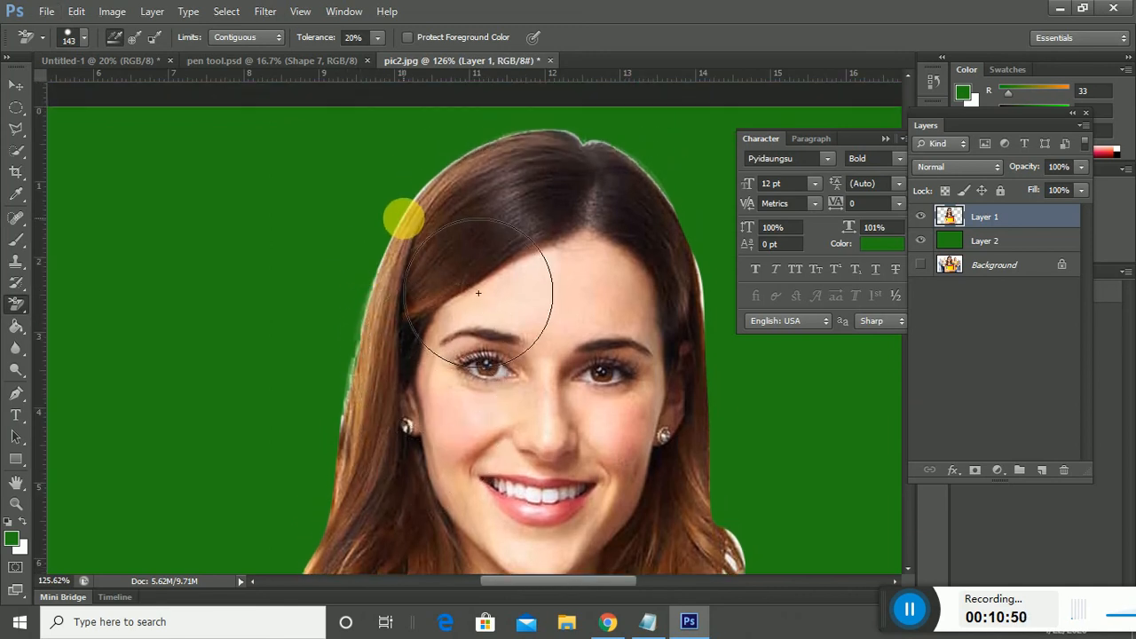
{"action": "scroll", "coordinate": [415, 210], "scroll_direction": "down", "scroll_amount": 10}
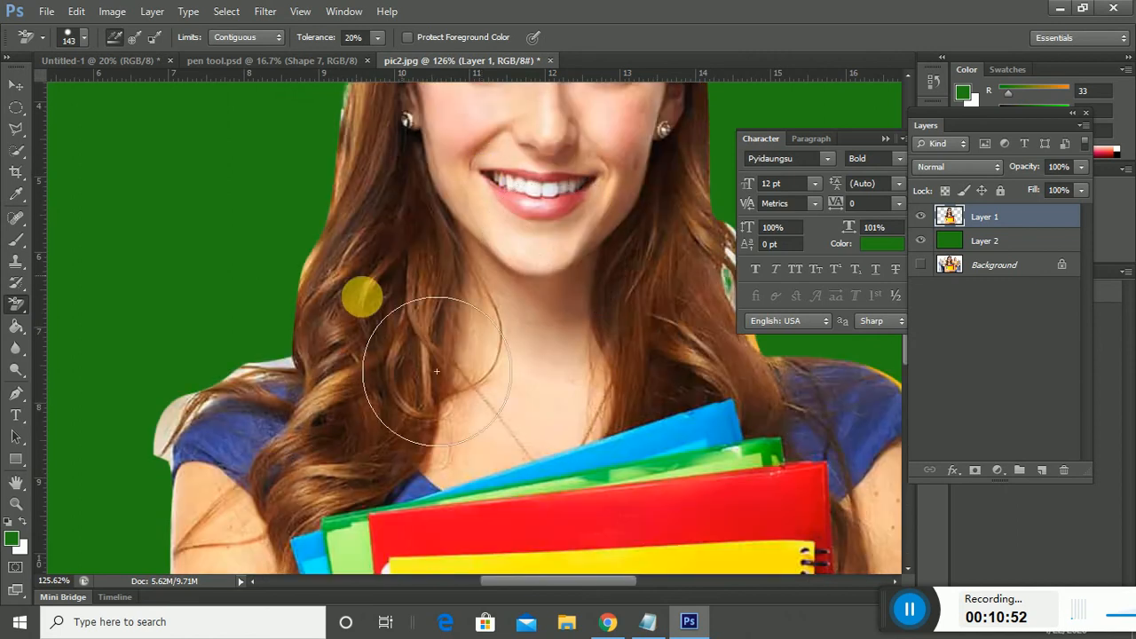
{"action": "mouse_move", "coordinate": [251, 489]}
{"action": "left_mouse_down"}
{"action": "mouse_move", "coordinate": [239, 487]}
{"action": "mouse_move", "coordinate": [219, 527]}
{"action": "mouse_move", "coordinate": [243, 528]}
{"action": "left_mouse_up"}
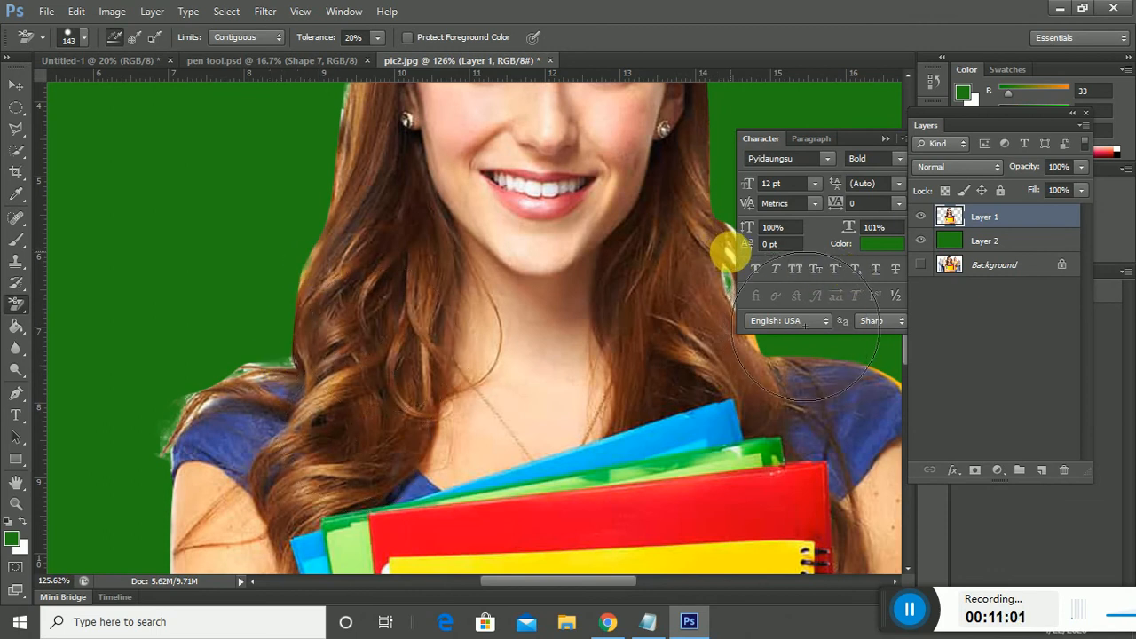
Step: Close the Character panel and erase the dark fringe along the outer edge of the arm at the picture's left
{"action": "left_click", "coordinate": [881, 140]}
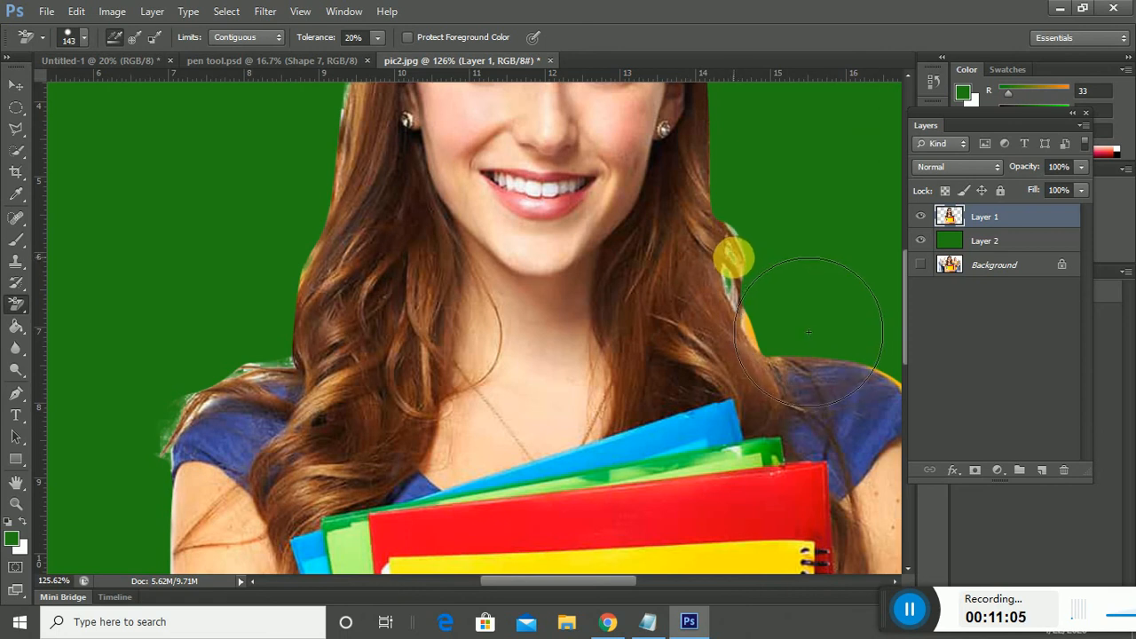
{"action": "scroll", "coordinate": [888, 410], "scroll_direction": "down", "scroll_amount": 3}
{"action": "scroll", "coordinate": [672, 332], "scroll_direction": "down", "scroll_amount": 5}
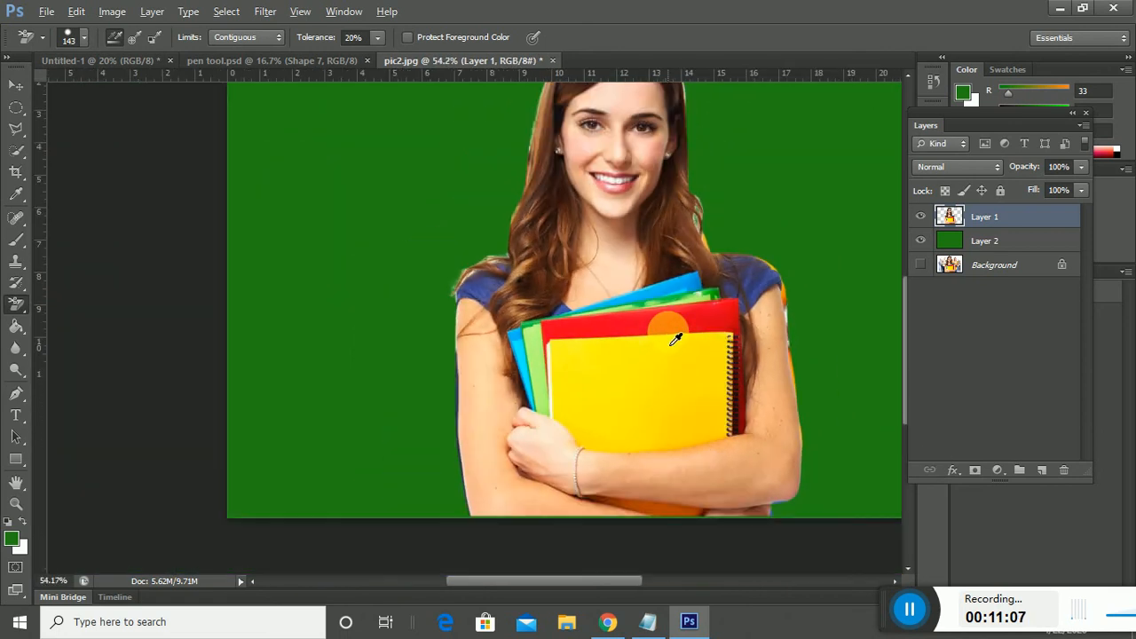
{"action": "scroll", "coordinate": [494, 421], "scroll_direction": "up", "scroll_amount": 6}
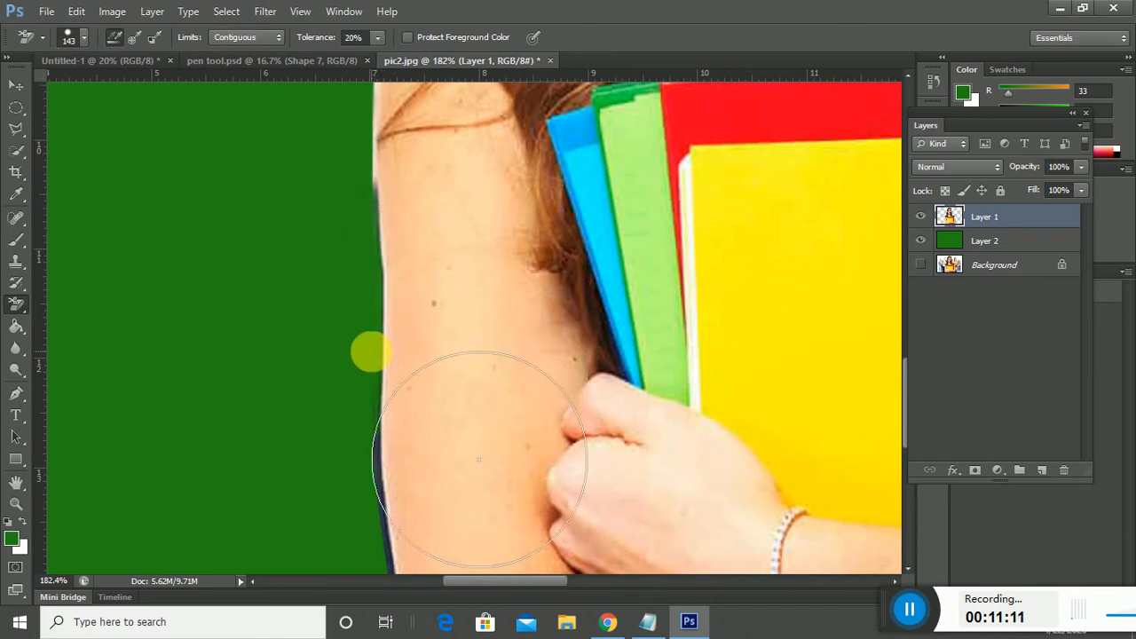
{"action": "scroll", "coordinate": [484, 436], "scroll_direction": "down", "scroll_amount": 3}
{"action": "scroll", "coordinate": [484, 436], "scroll_direction": "down", "scroll_amount": 2}
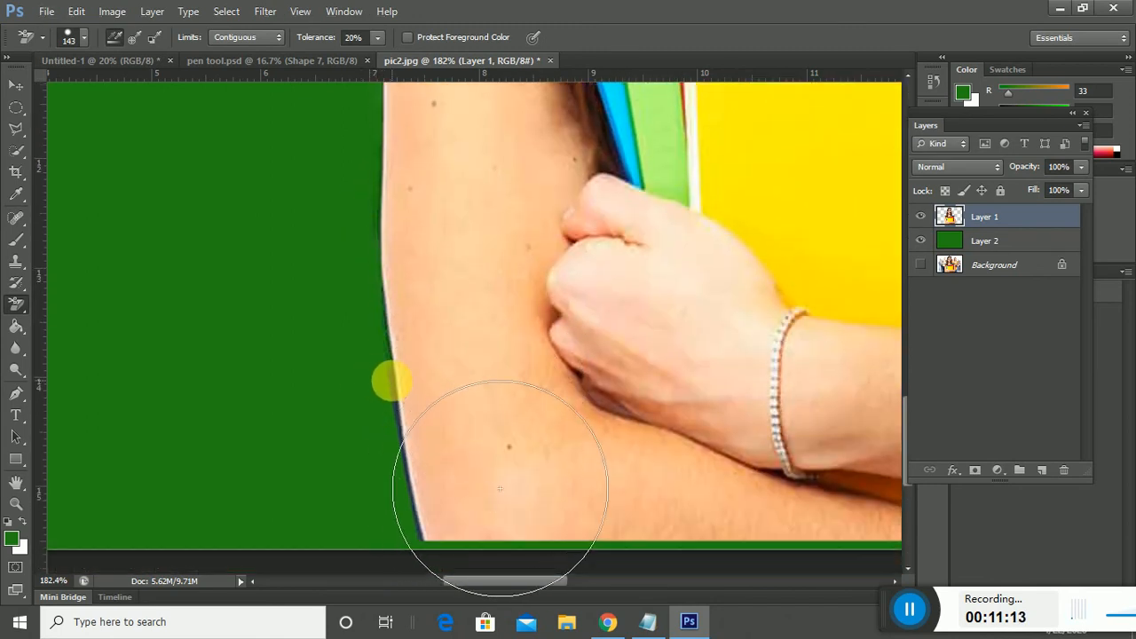
{"action": "scroll", "coordinate": [507, 520], "scroll_direction": "down", "scroll_amount": 2}
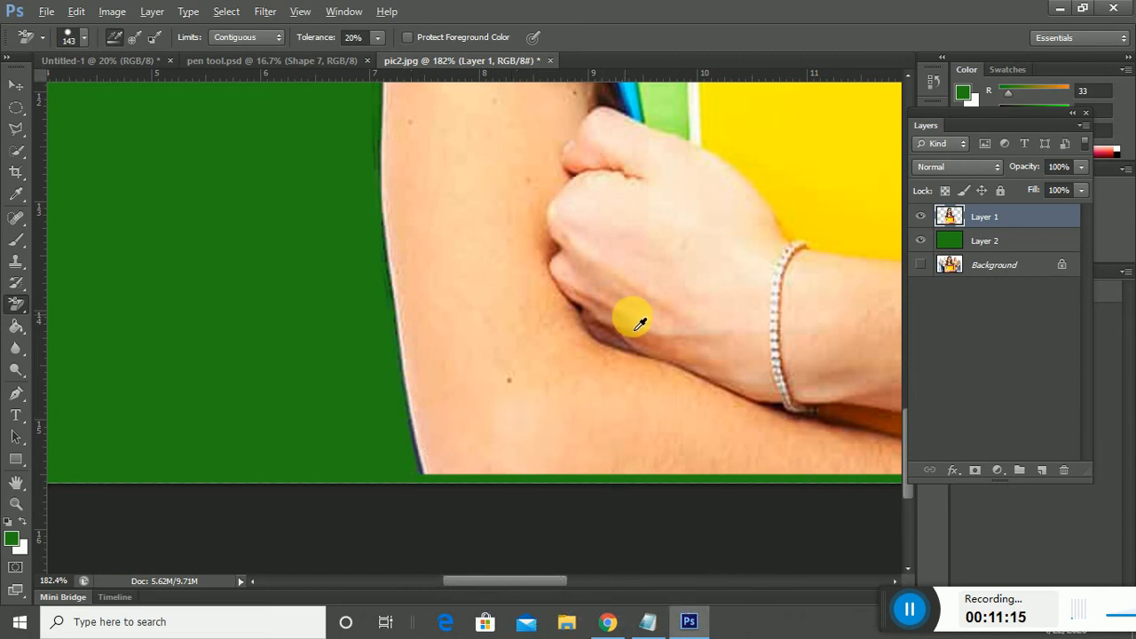
{"action": "left_click_drag", "start_coordinate": [777, 299], "coordinate": [215, 393]}
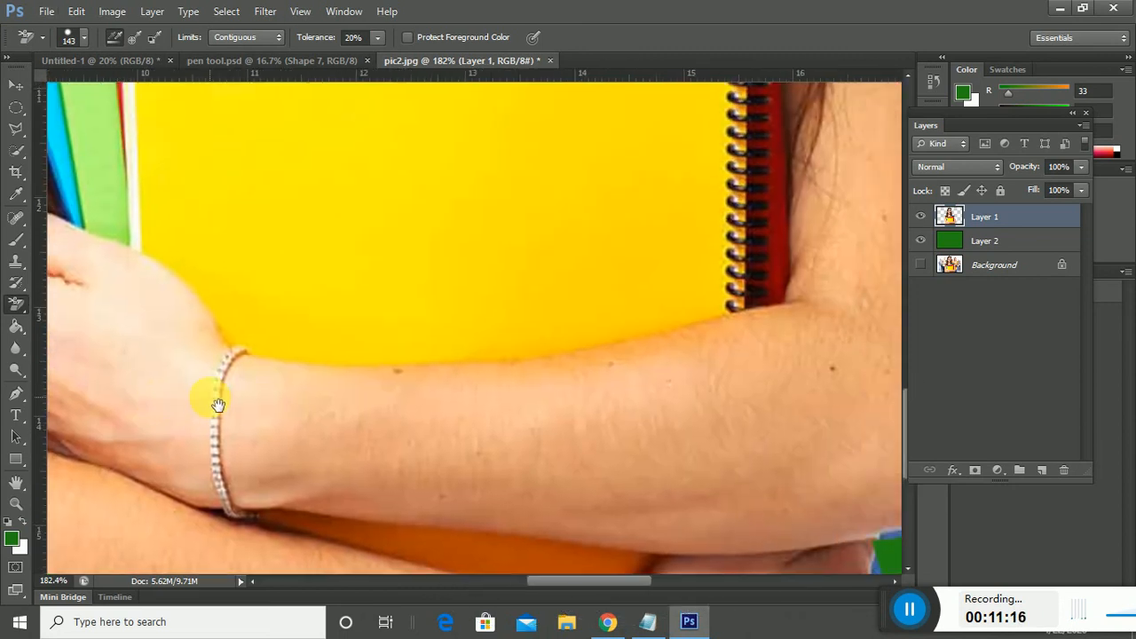
{"action": "scroll", "coordinate": [276, 393], "scroll_direction": "down", "scroll_amount": 5}
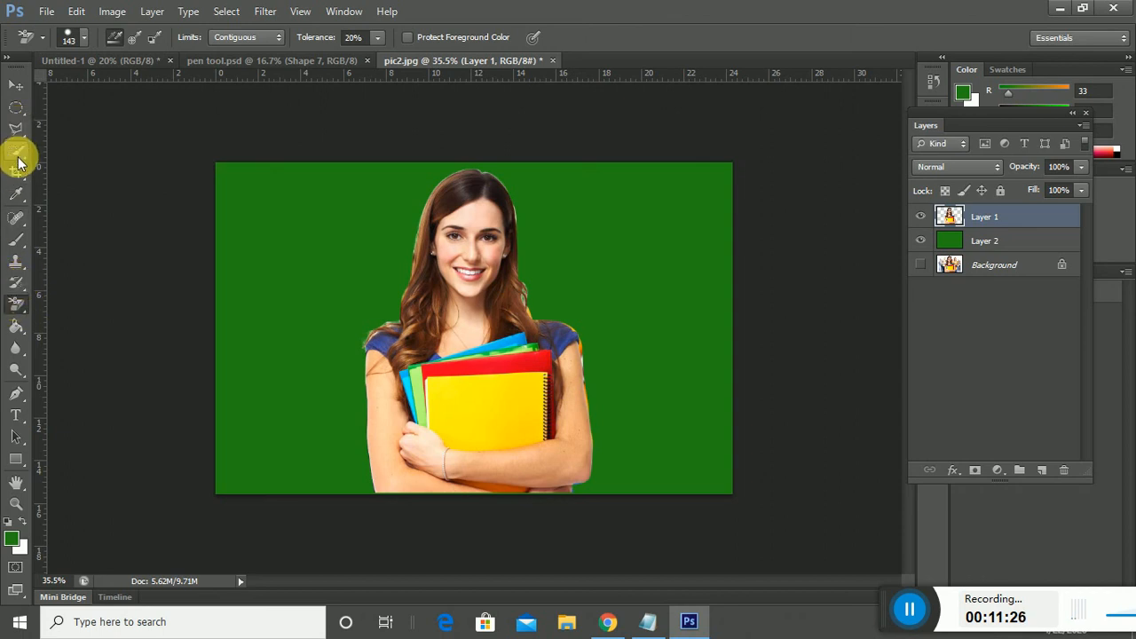
Step: Select the empty area around the woman with the Magic Wand and expand the selection by 2 pixels
{"action": "left_click_drag", "start_coordinate": [19, 160], "coordinate": [105, 165]}
{"action": "left_click", "coordinate": [368, 319]}
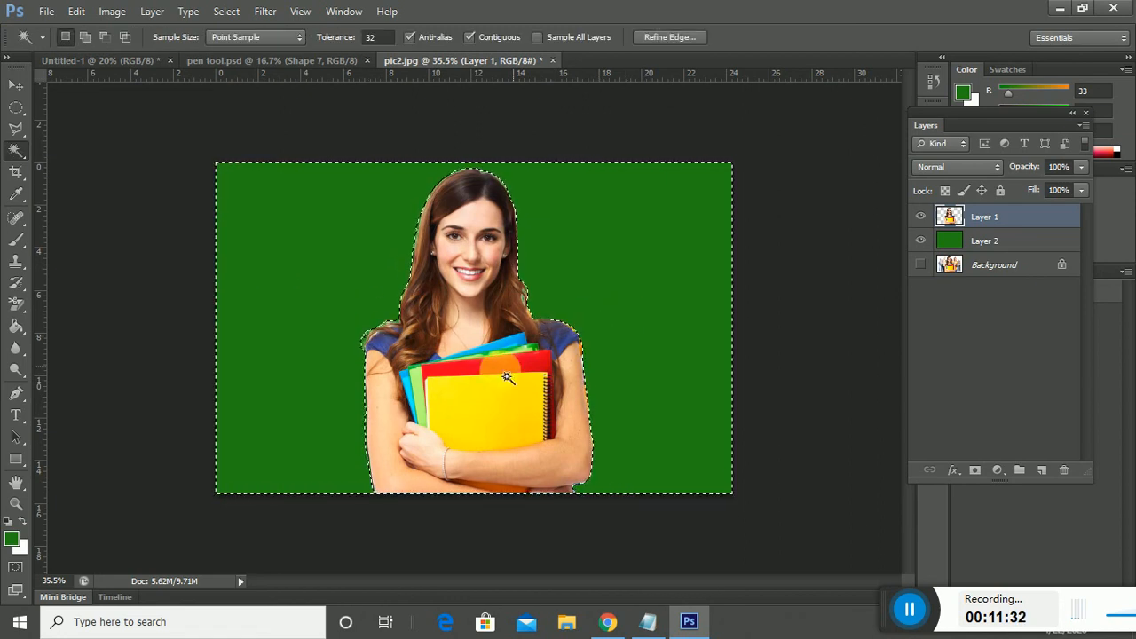
{"action": "left_click", "coordinate": [226, 11]}
{"action": "mouse_move", "coordinate": [277, 220]}
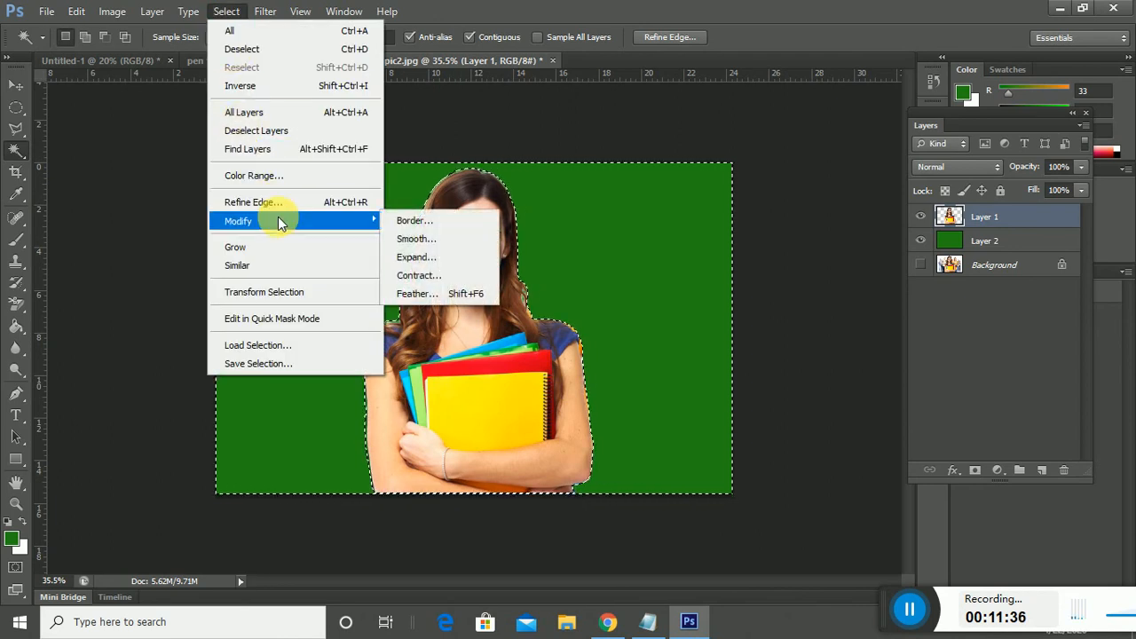
{"action": "left_click", "coordinate": [434, 259]}
{"action": "type", "text": "2"}
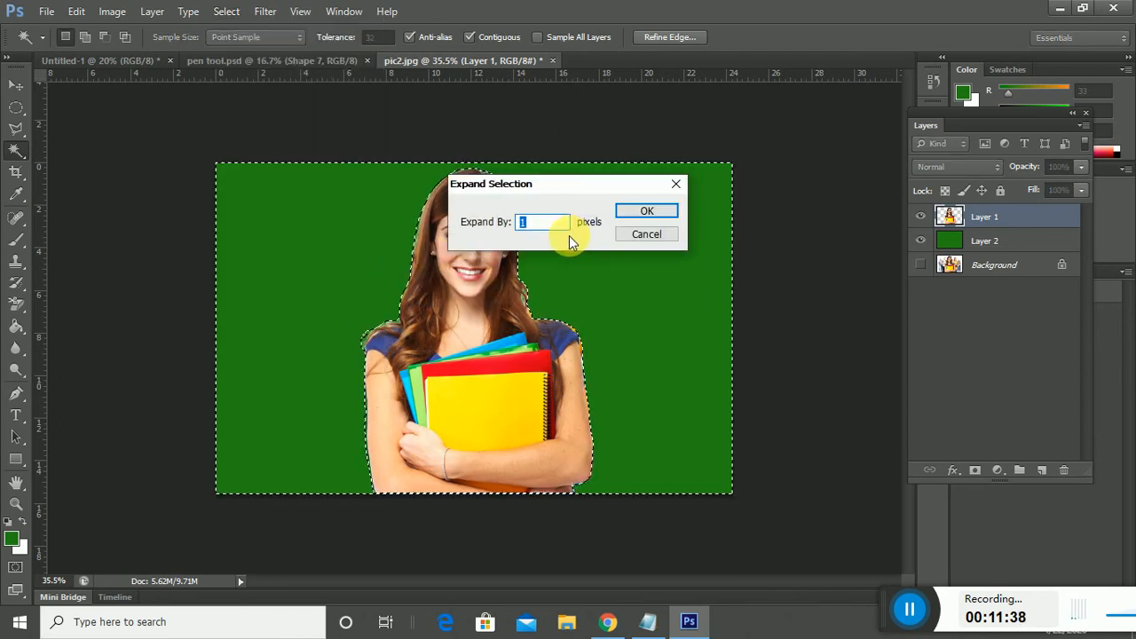
{"action": "left_click", "coordinate": [647, 211]}
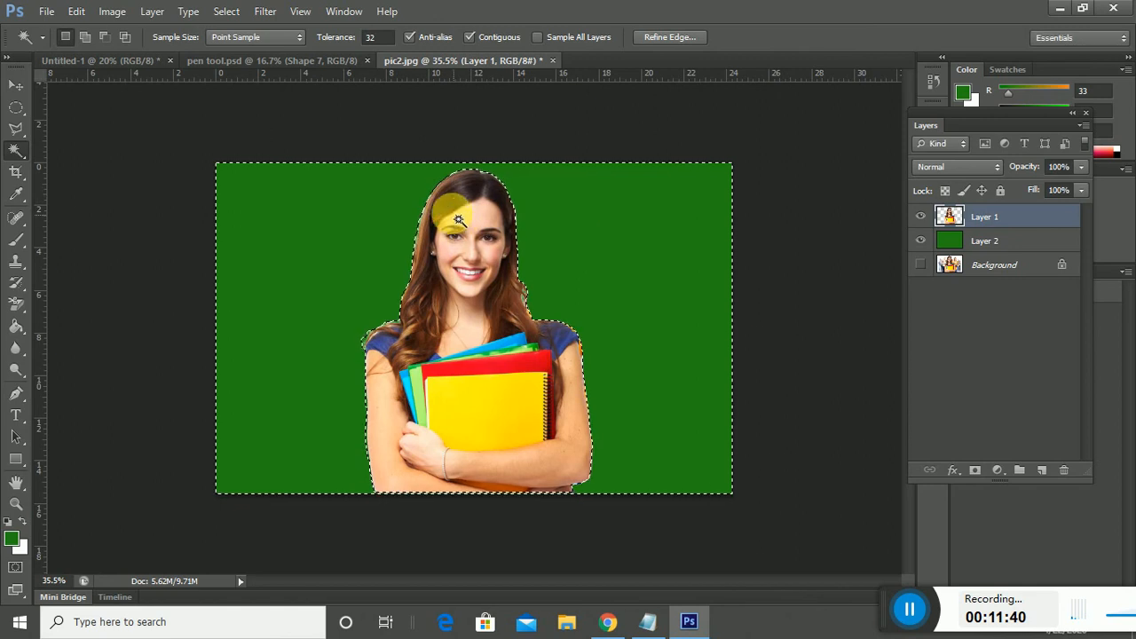
Step: Expand the selection around the woman by a further 3 pixels
{"action": "left_click", "coordinate": [226, 12]}
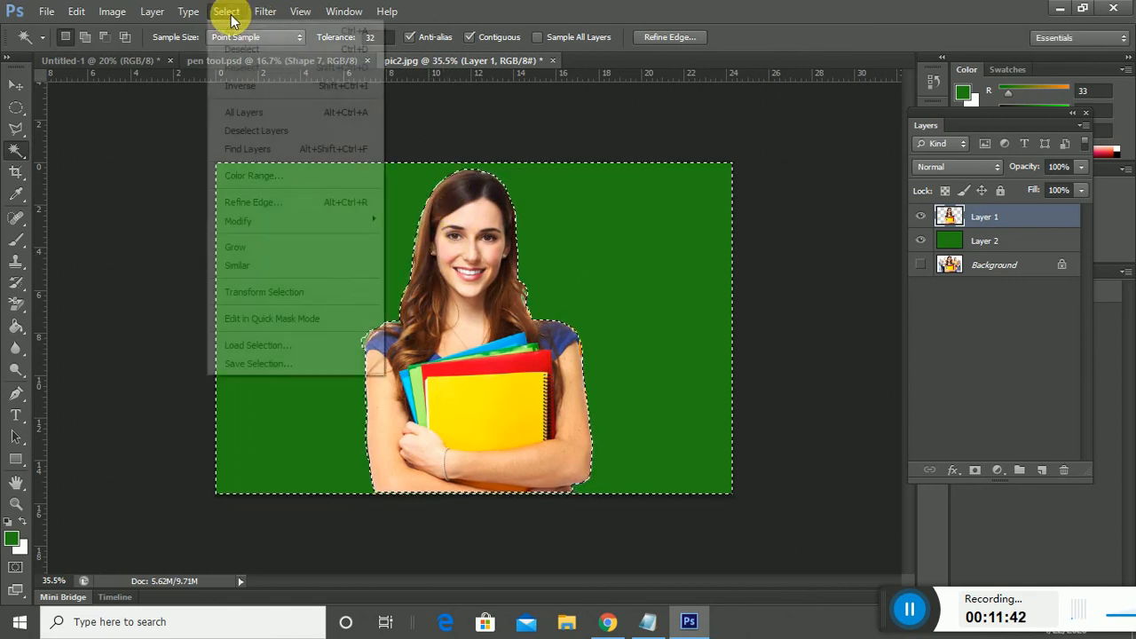
{"action": "mouse_move", "coordinate": [307, 218]}
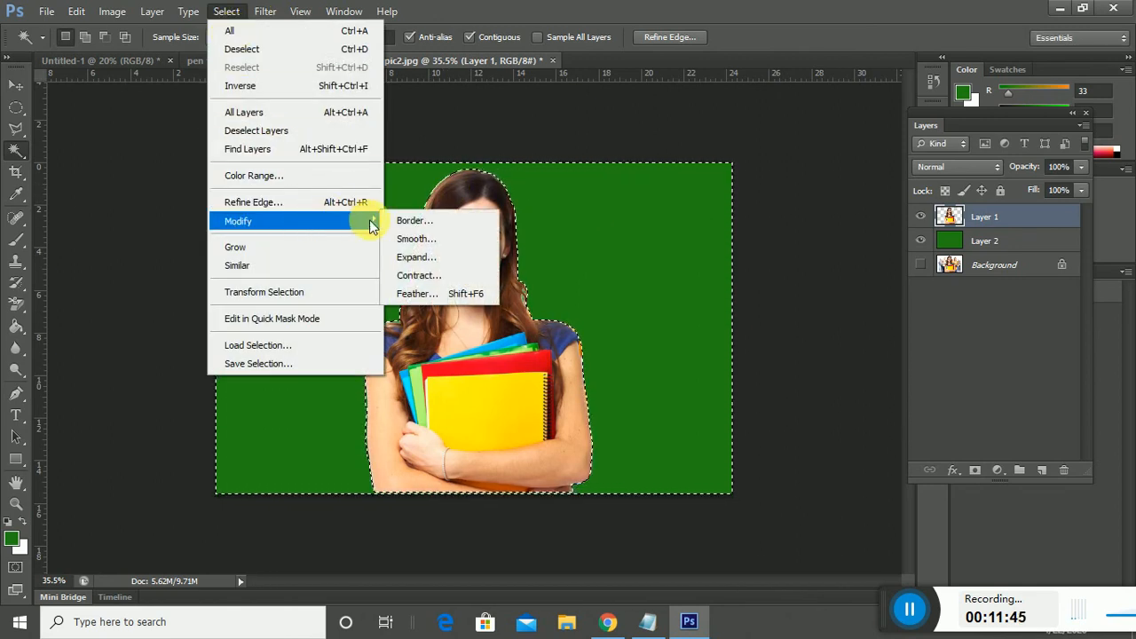
{"action": "left_click", "coordinate": [436, 260]}
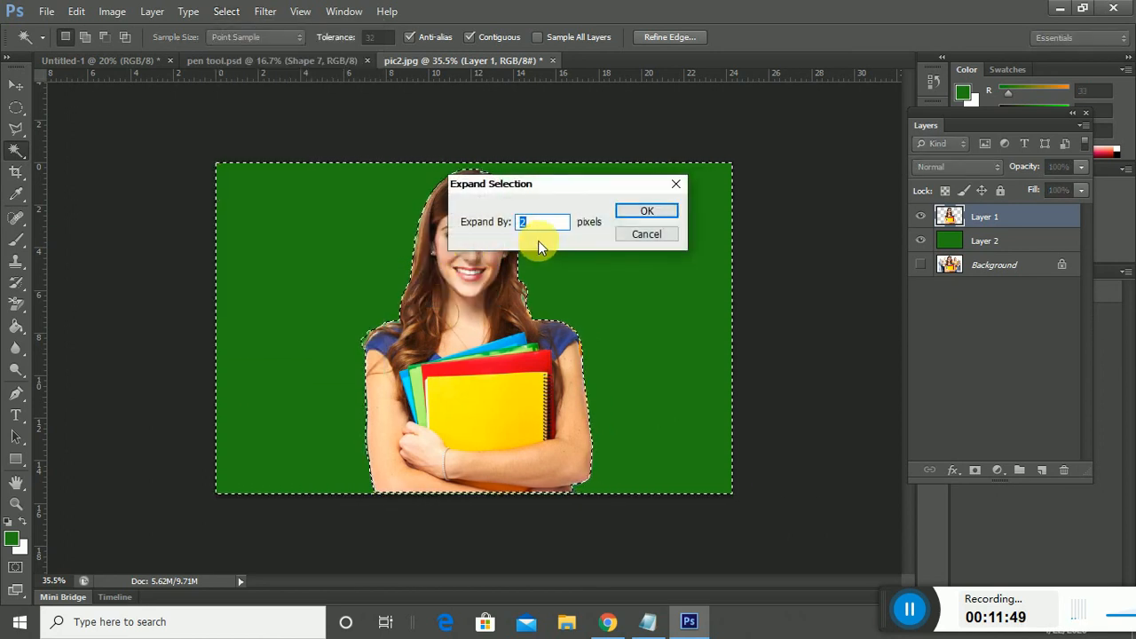
{"action": "type", "text": "3"}
{"action": "left_click", "coordinate": [635, 213]}
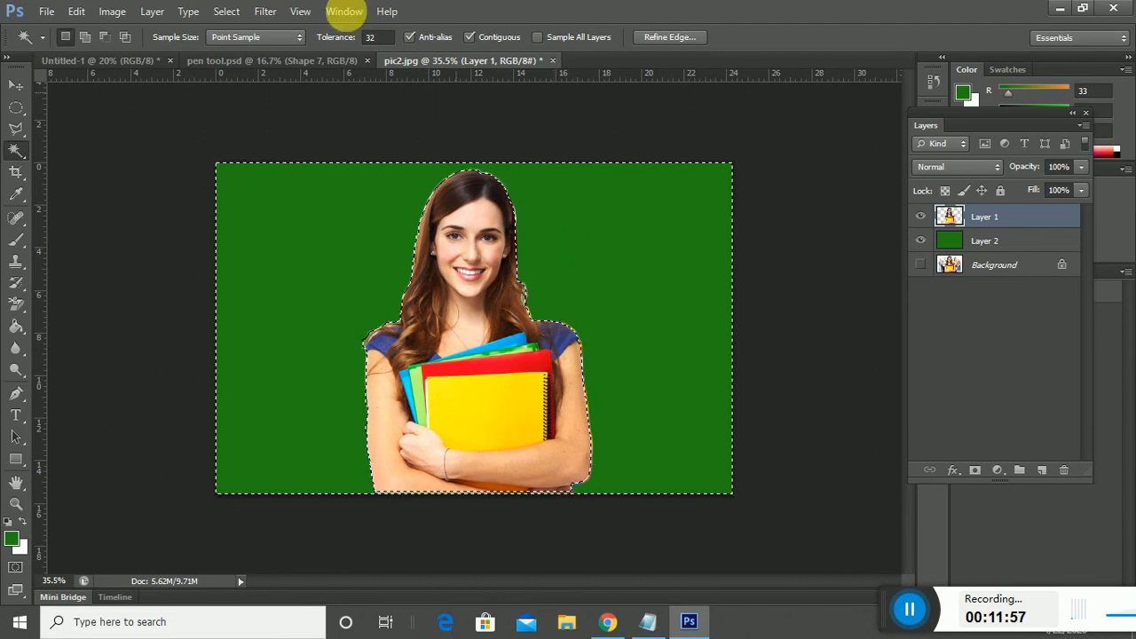
Step: Feather the selection by 5 pixels, delete the fringe it covers on the cutout, and deselect
{"action": "left_click", "coordinate": [222, 16]}
{"action": "mouse_move", "coordinate": [299, 217]}
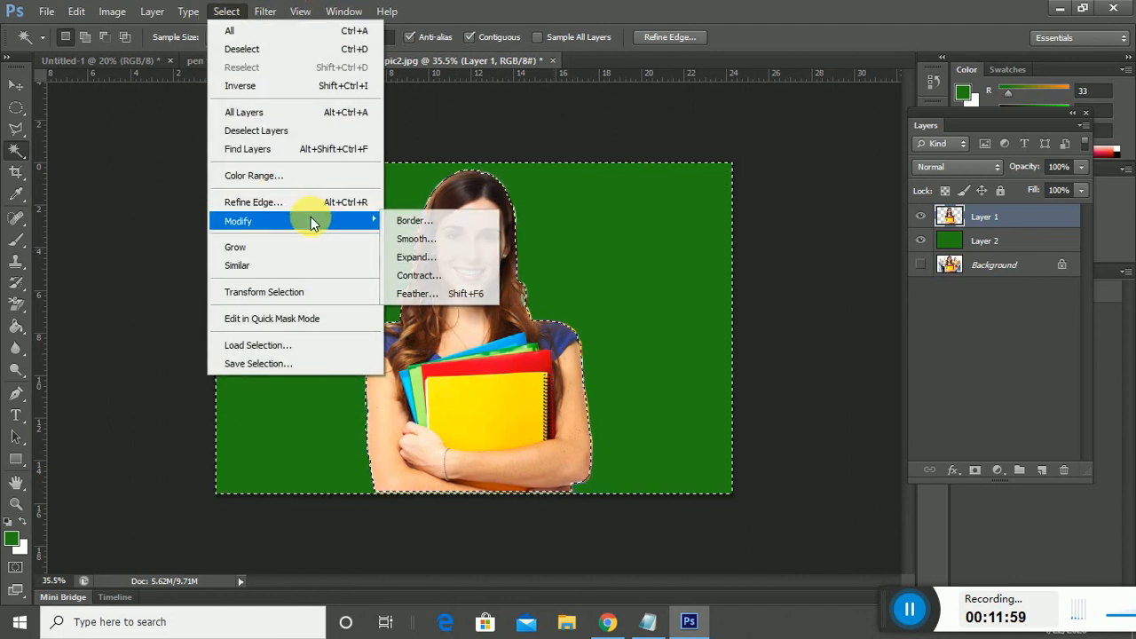
{"action": "left_click", "coordinate": [412, 293]}
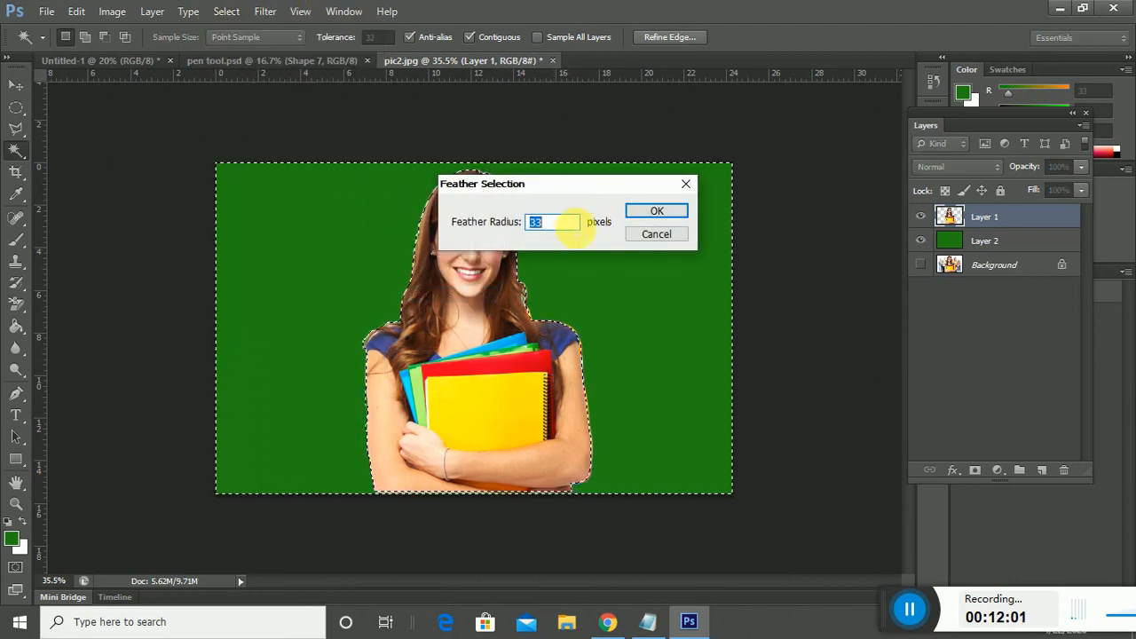
{"action": "type", "text": "5"}
{"action": "left_click", "coordinate": [655, 210]}
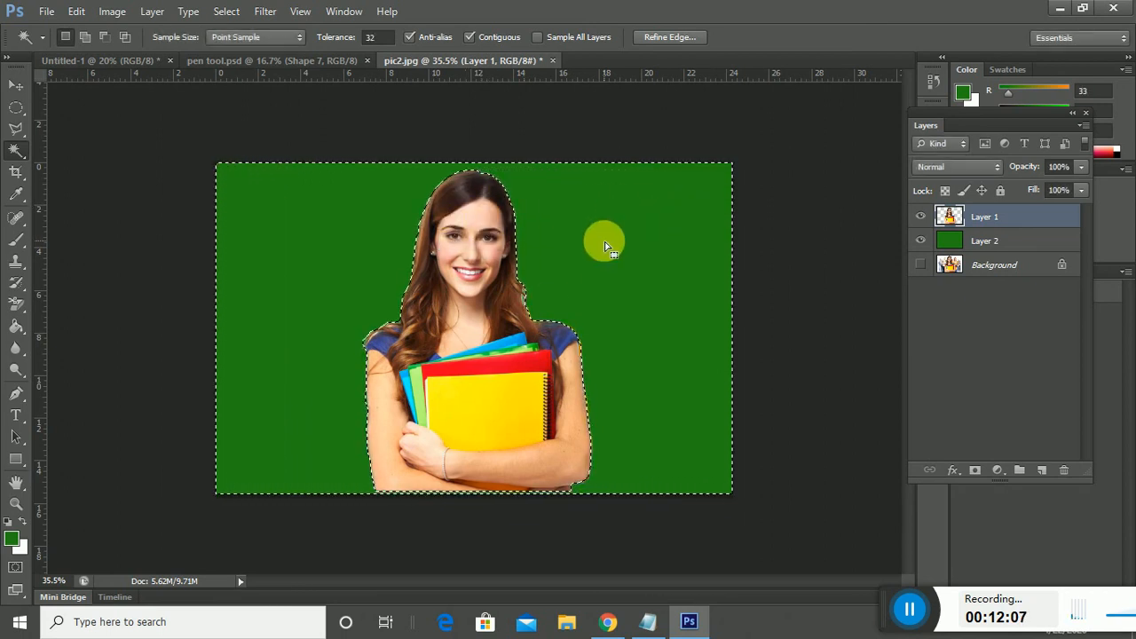
{"action": "key", "text": "ctrl+d"}
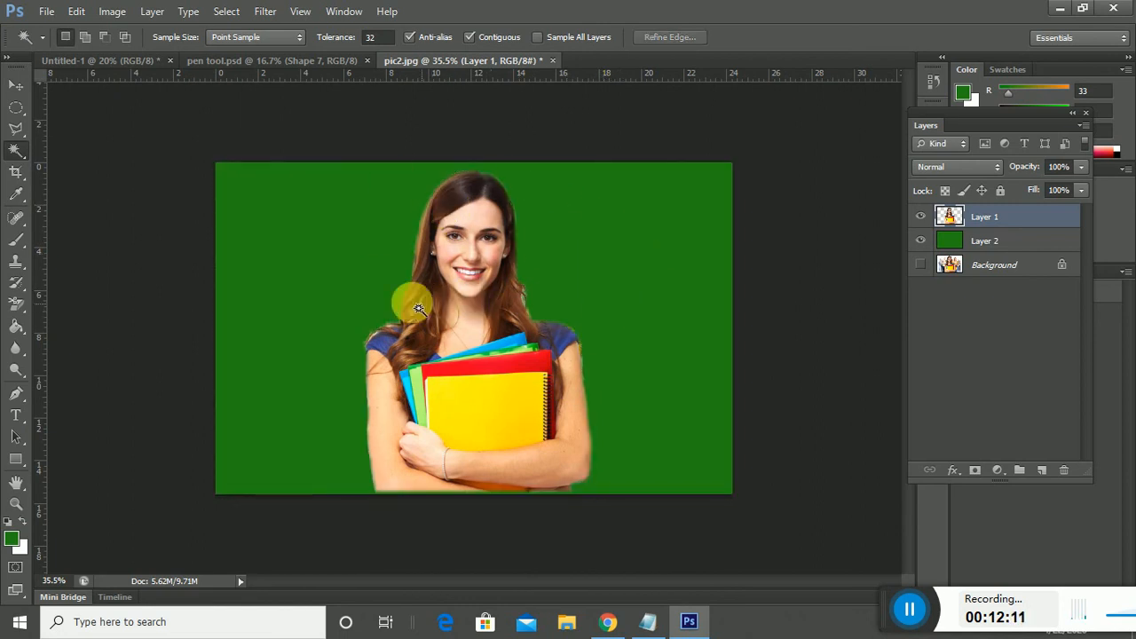
Step: Move the woman's cutout down so her arms run past the canvas's lower edge, and select the green layer
{"action": "left_click", "coordinate": [16, 84]}
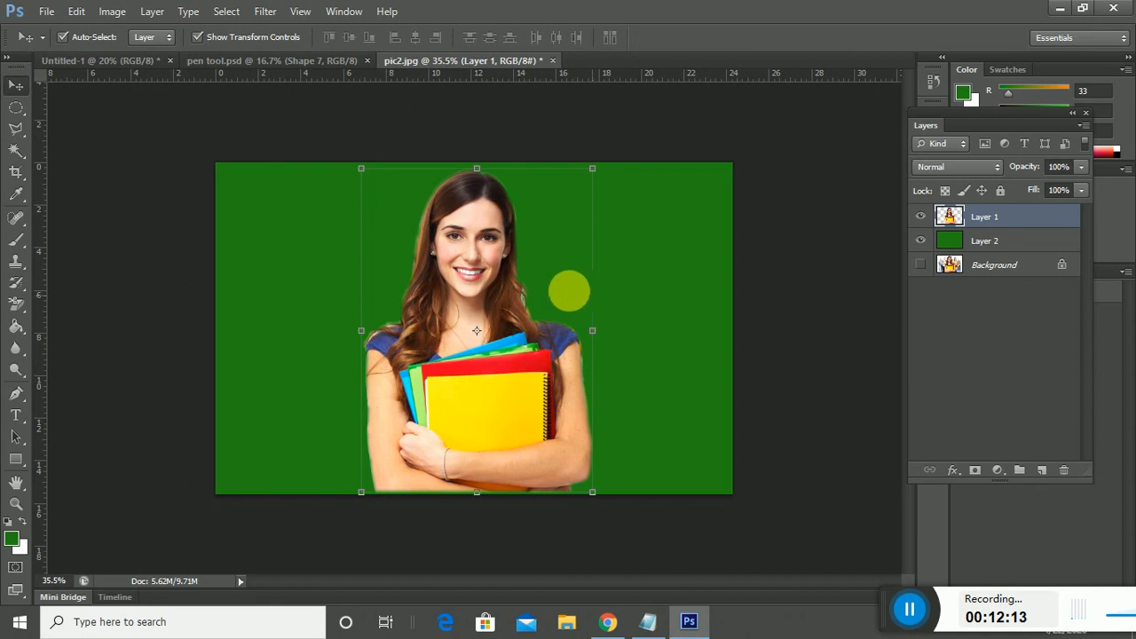
{"action": "left_click_drag", "start_coordinate": [504, 287], "coordinate": [486, 308]}
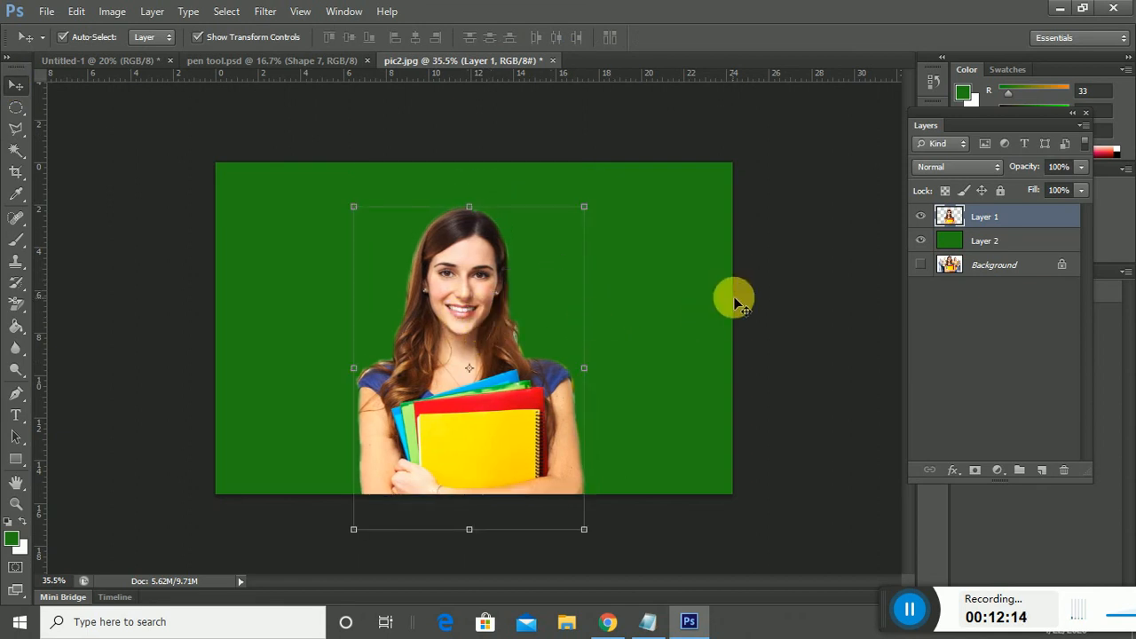
{"action": "left_click", "coordinate": [696, 310]}
{"action": "left_click", "coordinate": [636, 292]}
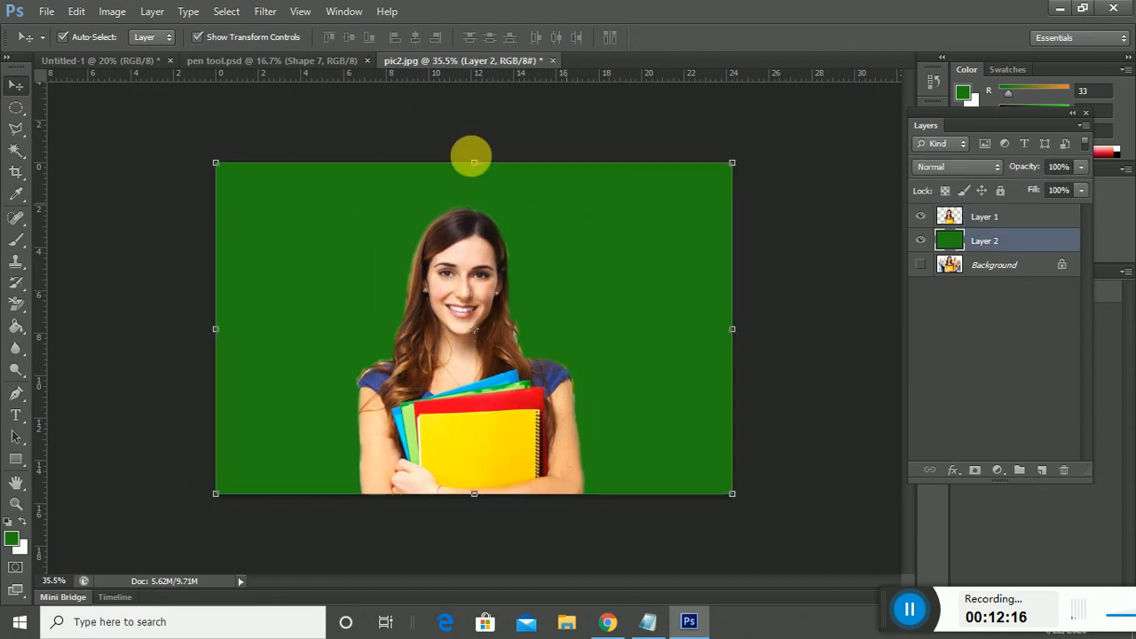
Step: Place the pic1 image above the green layer and scale it to about 181% width and 196% height, covering the whole canvas
{"action": "left_click", "coordinate": [46, 12]}
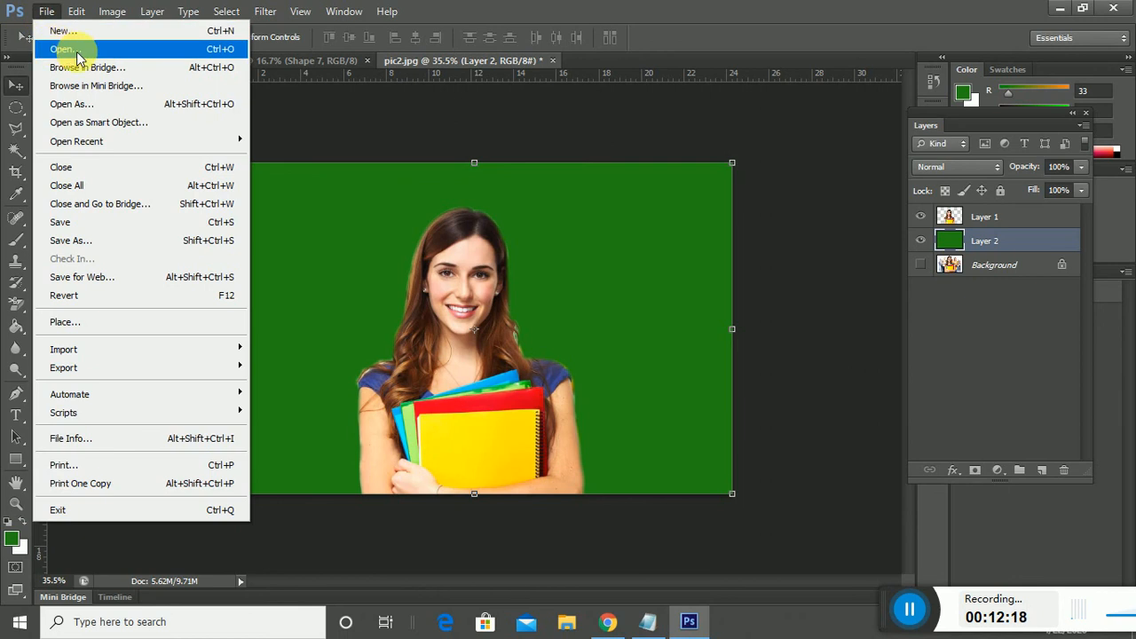
{"action": "left_click", "coordinate": [69, 323]}
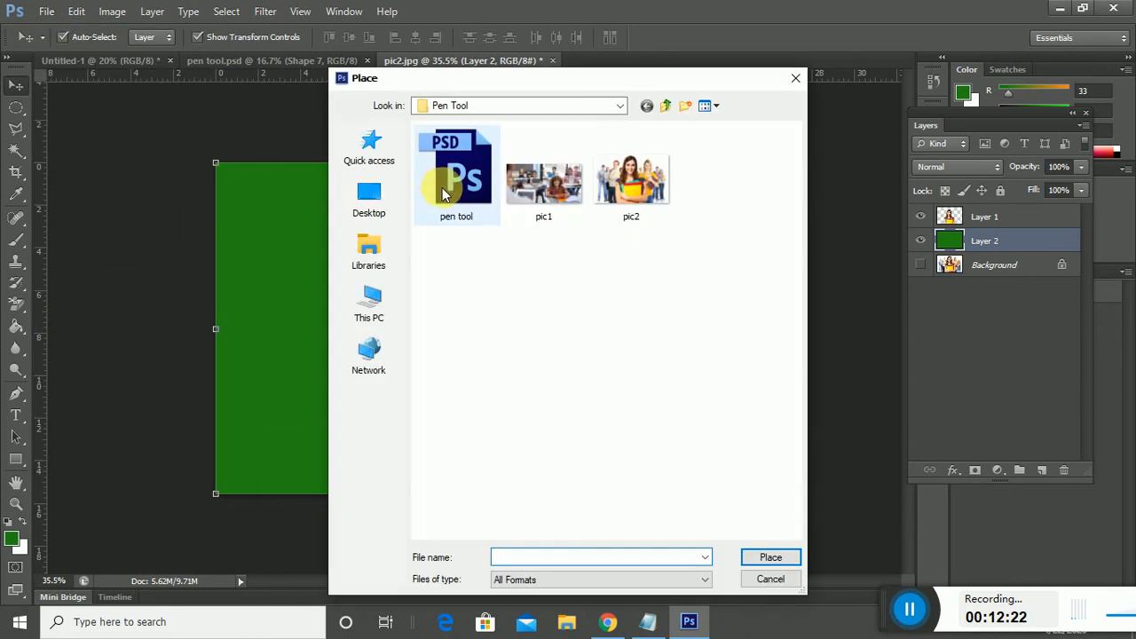
{"action": "double_click", "coordinate": [536, 188]}
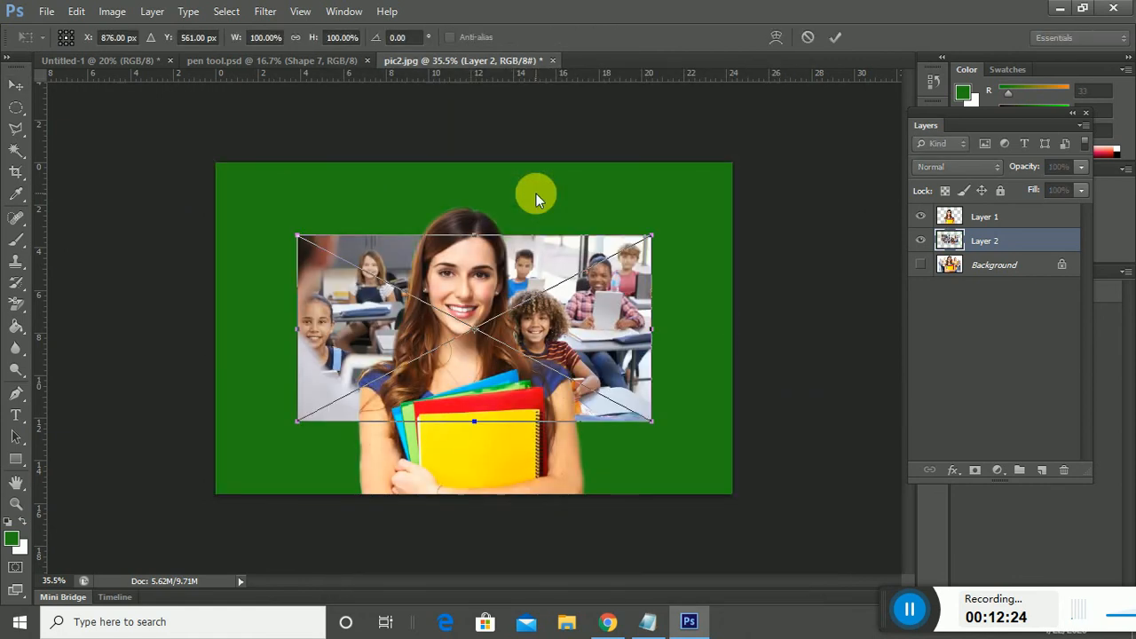
{"action": "left_click_drag", "start_coordinate": [302, 241], "coordinate": [177, 144]}
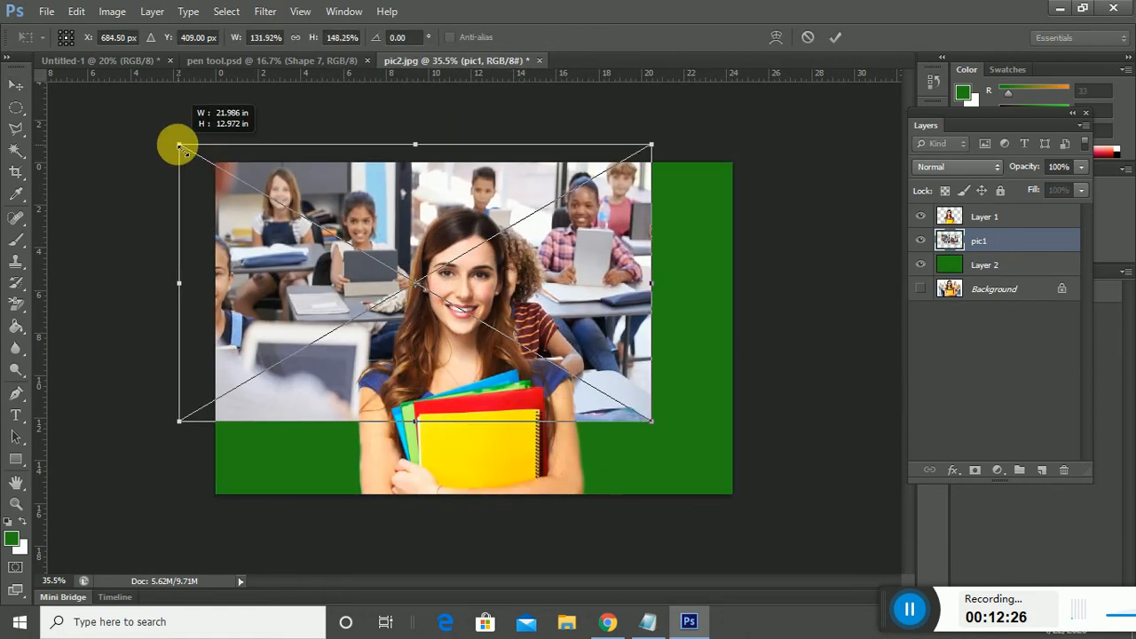
{"action": "left_click_drag", "start_coordinate": [653, 419], "coordinate": [824, 512]}
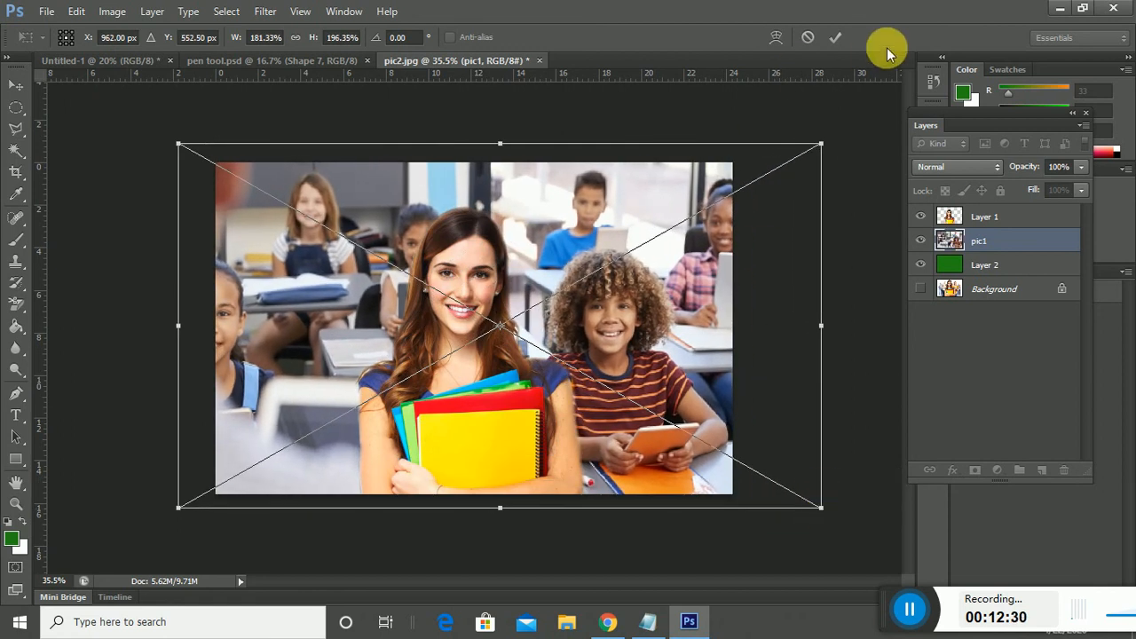
{"action": "left_click", "coordinate": [835, 37]}
Step: Move the woman's cutout slightly left and down over the classroom photo, and deselect her layer
{"action": "left_click", "coordinate": [785, 364]}
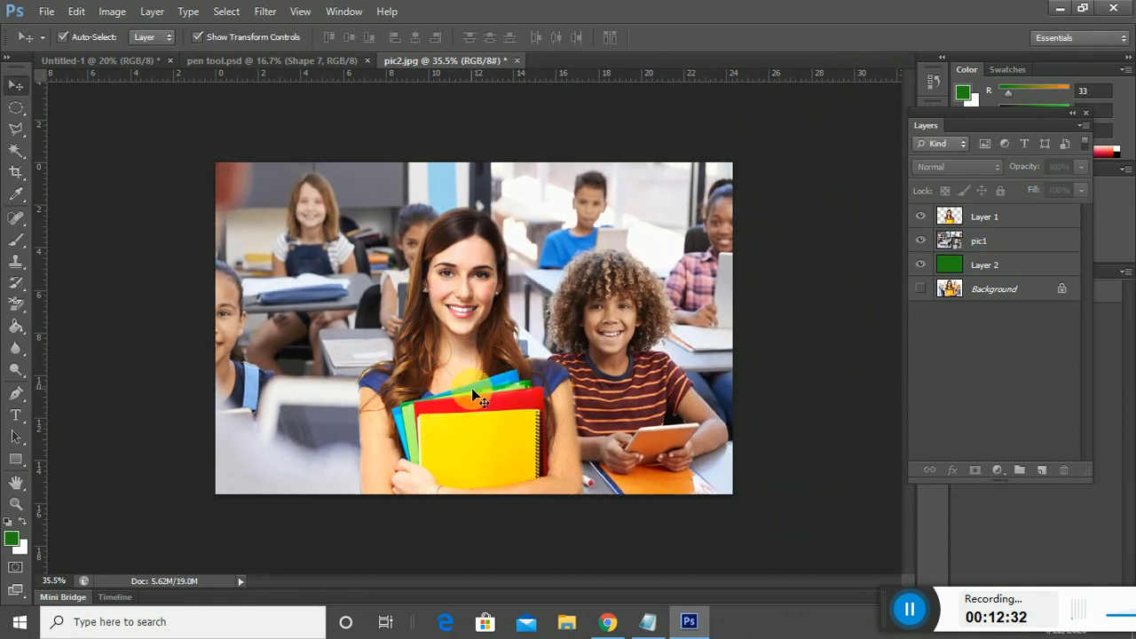
{"action": "left_click_drag", "start_coordinate": [471, 388], "coordinate": [439, 399]}
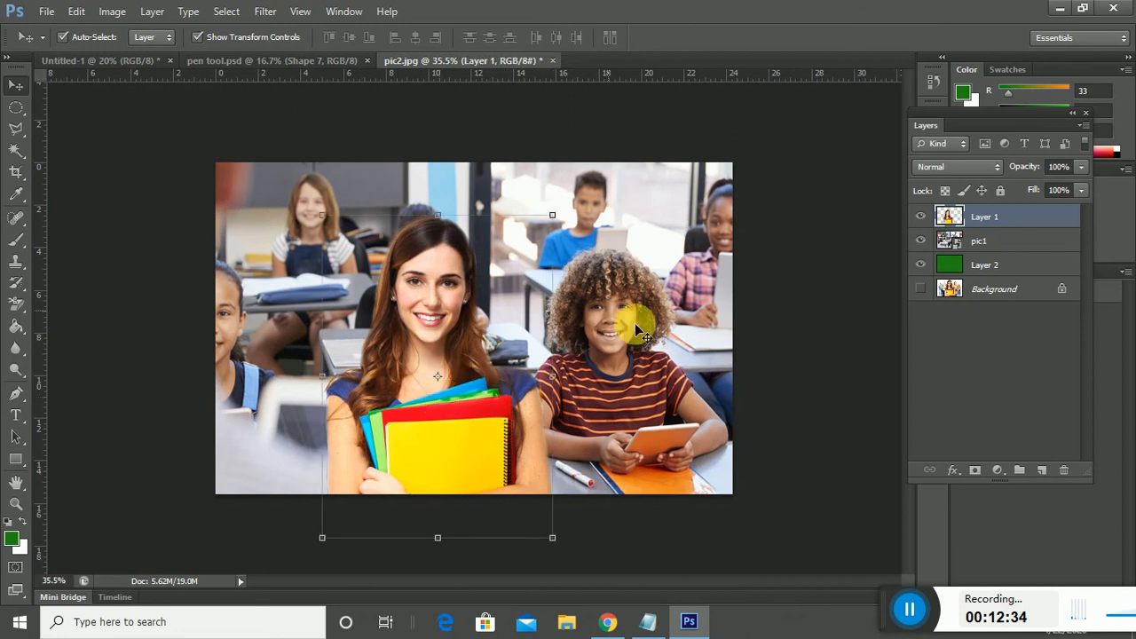
{"action": "left_click", "coordinate": [804, 371]}
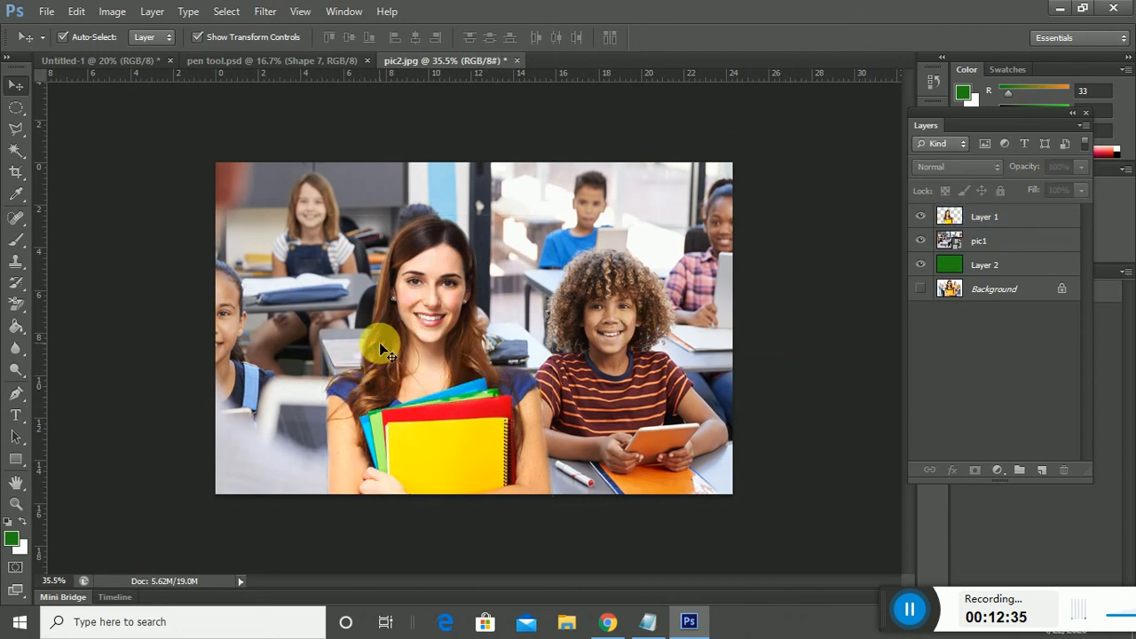
Step: Lower the pic1 layer's fill to 89% and its opacity to 86% so the green layer tints the classroom photo
{"action": "left_click", "coordinate": [674, 281]}
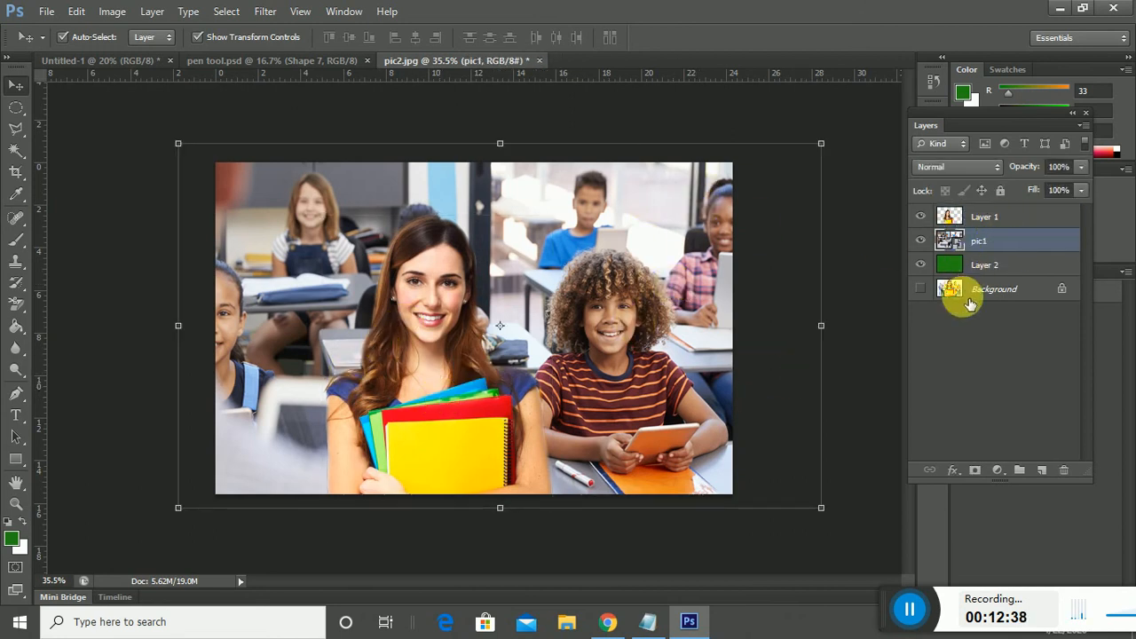
{"action": "left_click", "coordinate": [962, 166]}
{"action": "left_click", "coordinate": [962, 167]}
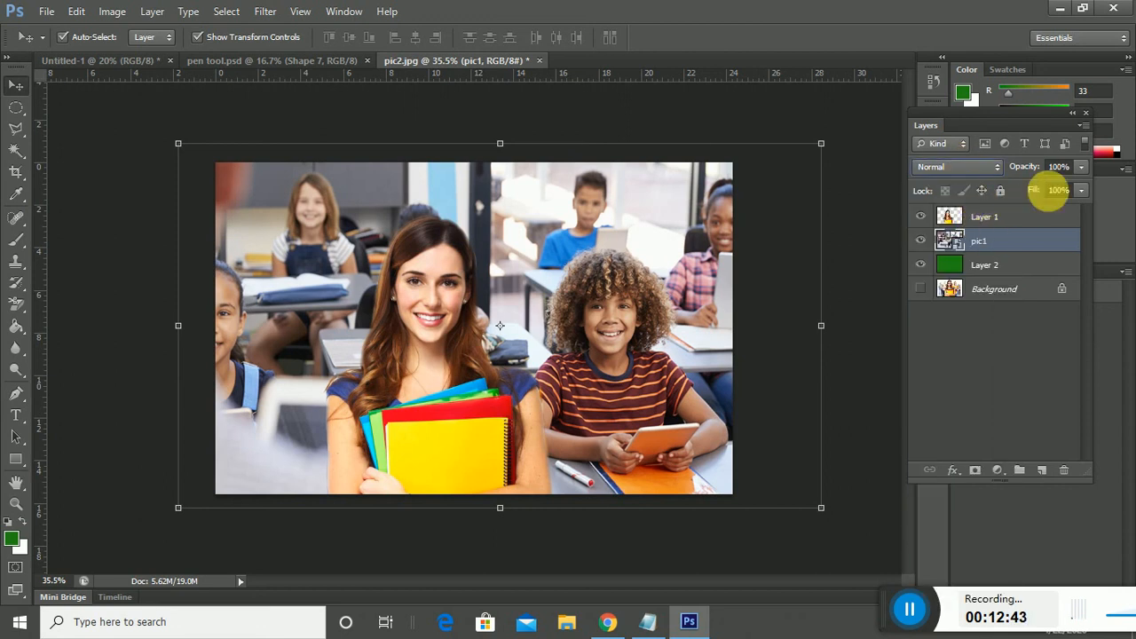
{"action": "left_click", "coordinate": [1080, 168]}
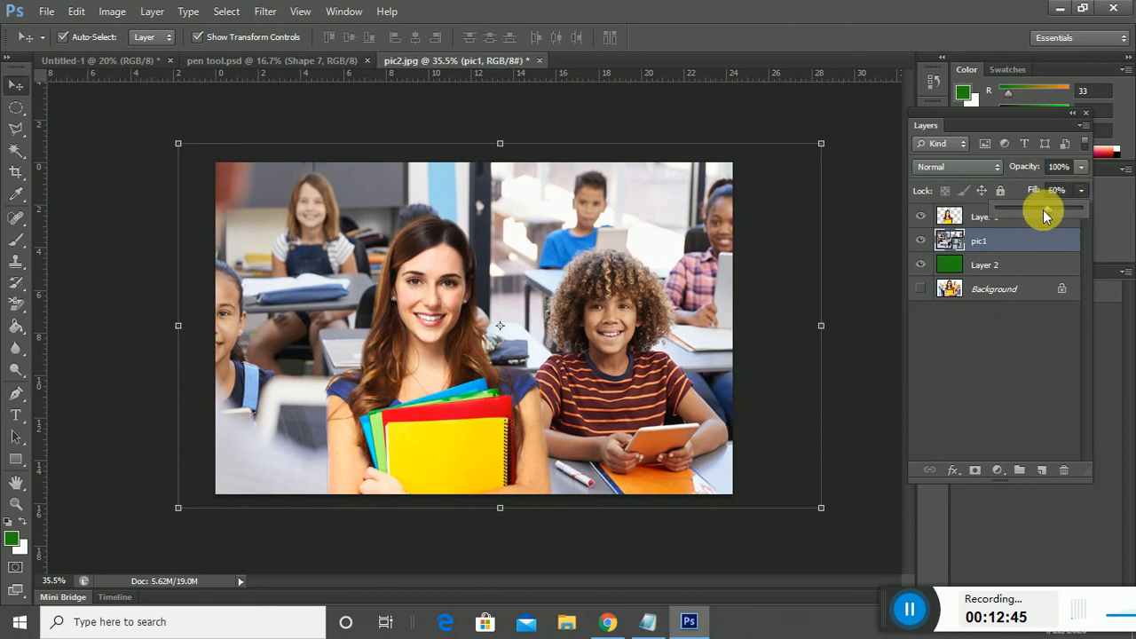
{"action": "left_click_drag", "start_coordinate": [1014, 212], "coordinate": [1069, 181]}
{"action": "left_click", "coordinate": [1079, 168]}
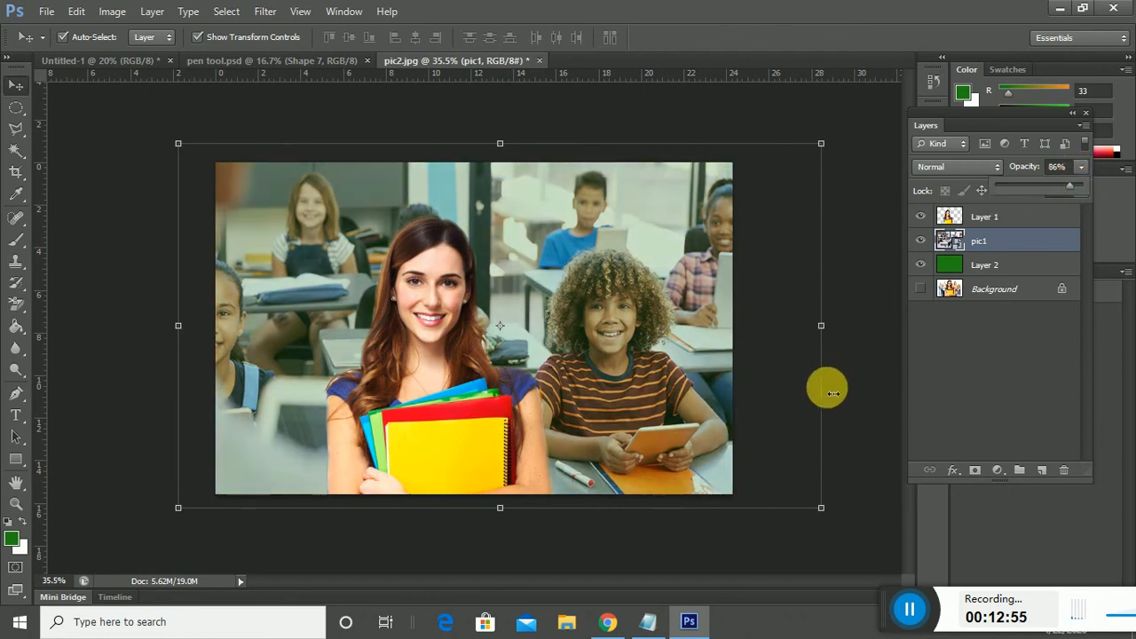
{"action": "key", "text": "ctrl+t"}
{"action": "left_click", "coordinate": [835, 37]}
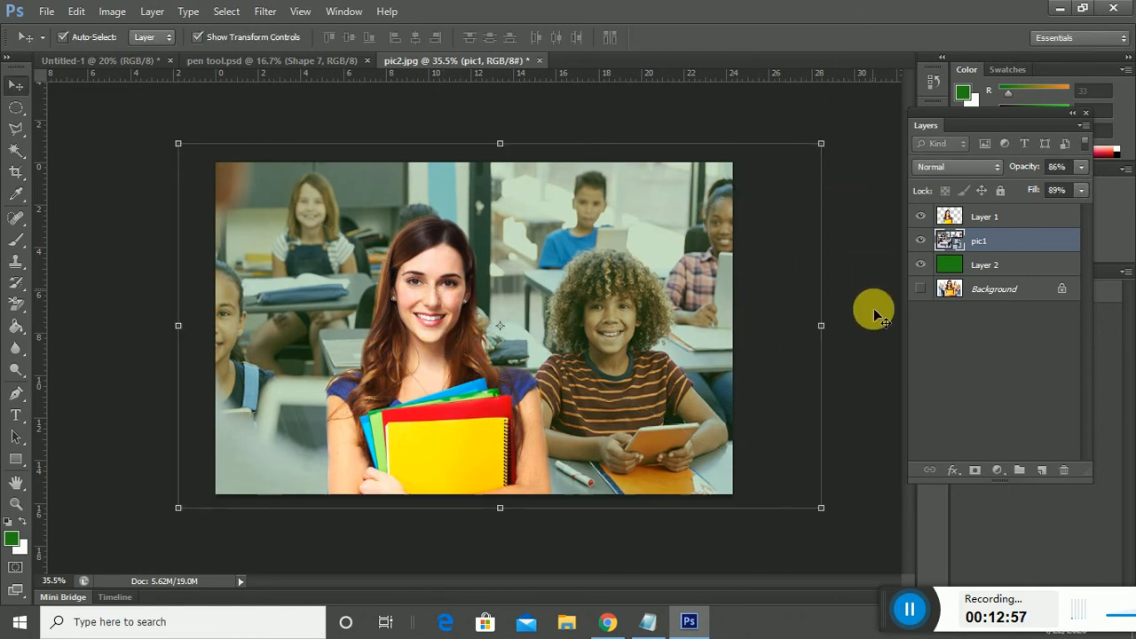
Step: Move the woman's cutout further toward the lower left of the classroom scene and deselect her layer
{"action": "left_click_drag", "start_coordinate": [414, 365], "coordinate": [367, 389]}
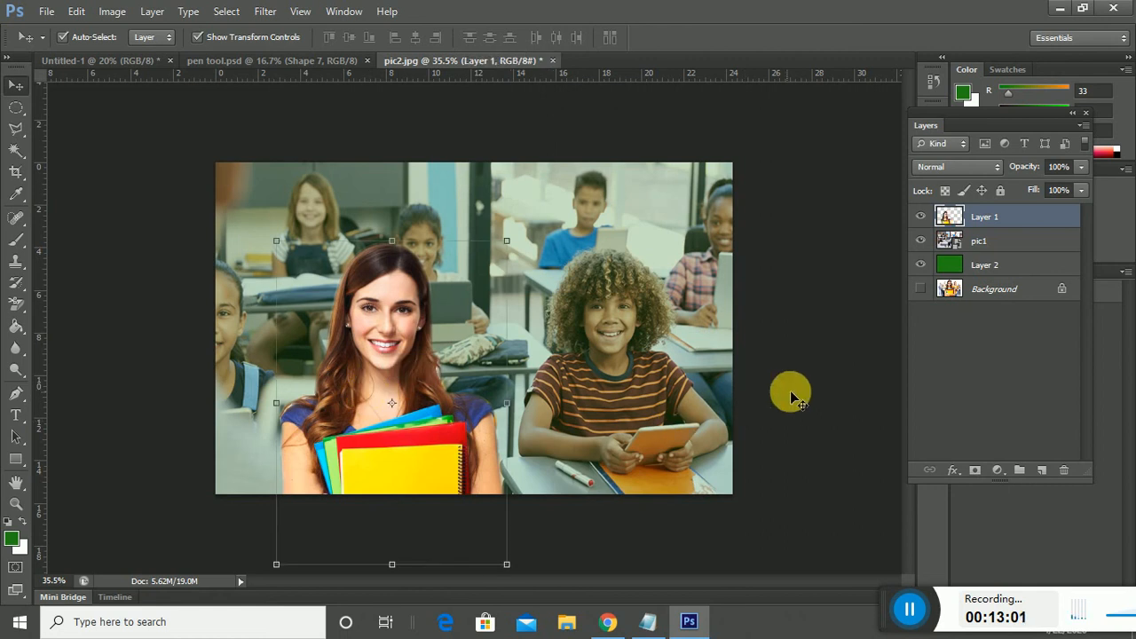
{"action": "left_click", "coordinate": [798, 393]}
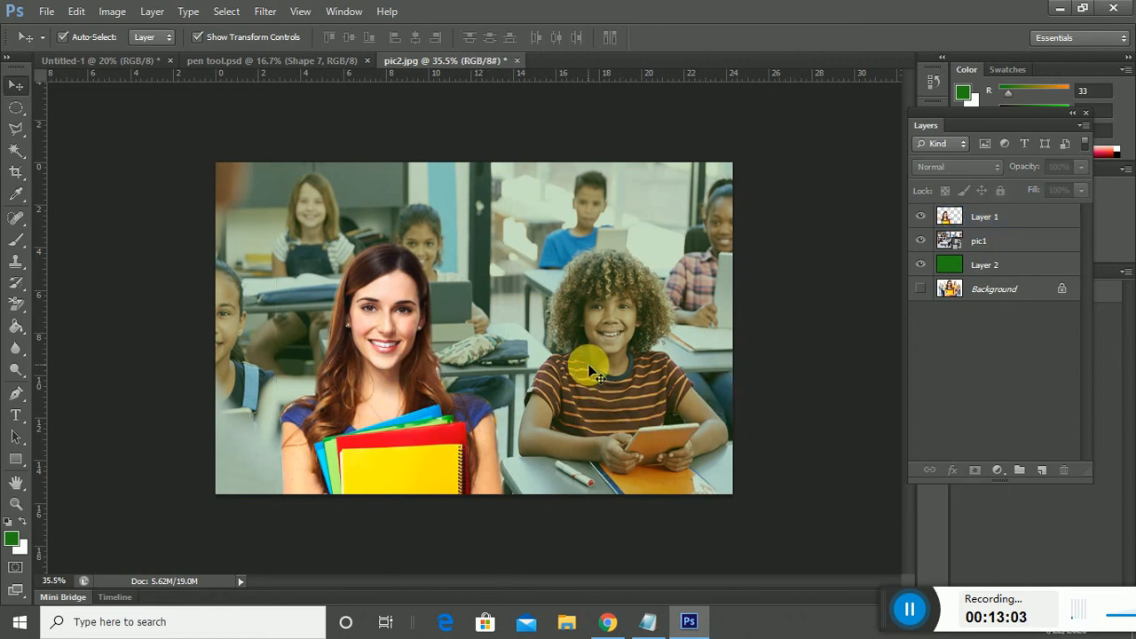